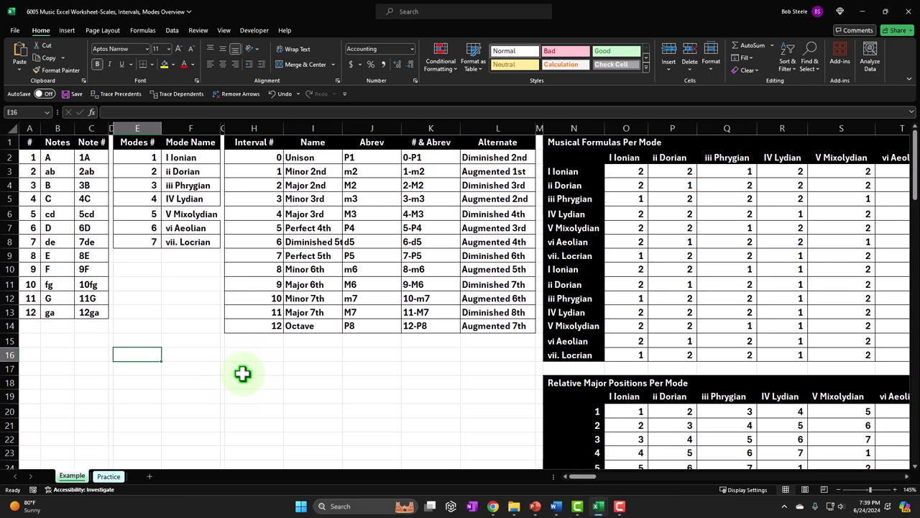
Review the notes, mode names and intervals reference tables on the Example sheet, including the # & Abrev column
{"action": "left_click", "coordinate": [349, 354]}
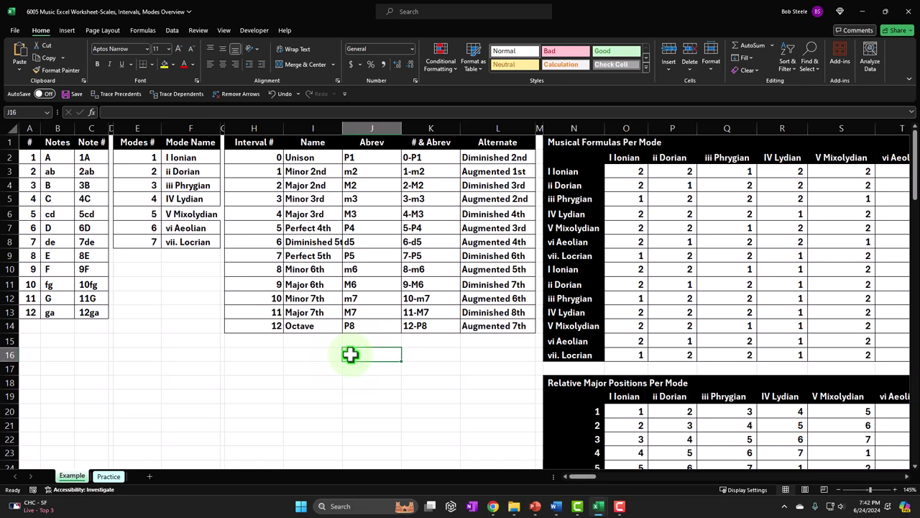
{"action": "left_click_drag", "start_coordinate": [27, 143], "coordinate": [84, 312]}
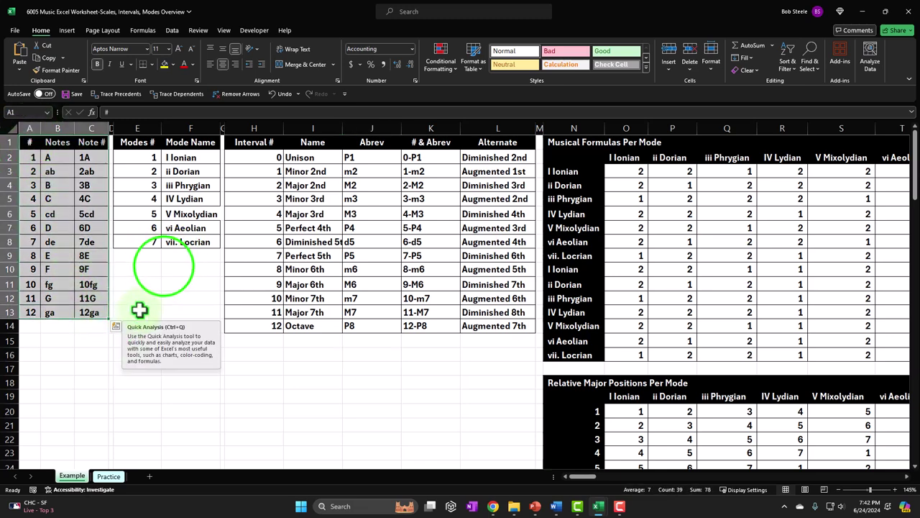
{"action": "left_click", "coordinate": [164, 267]}
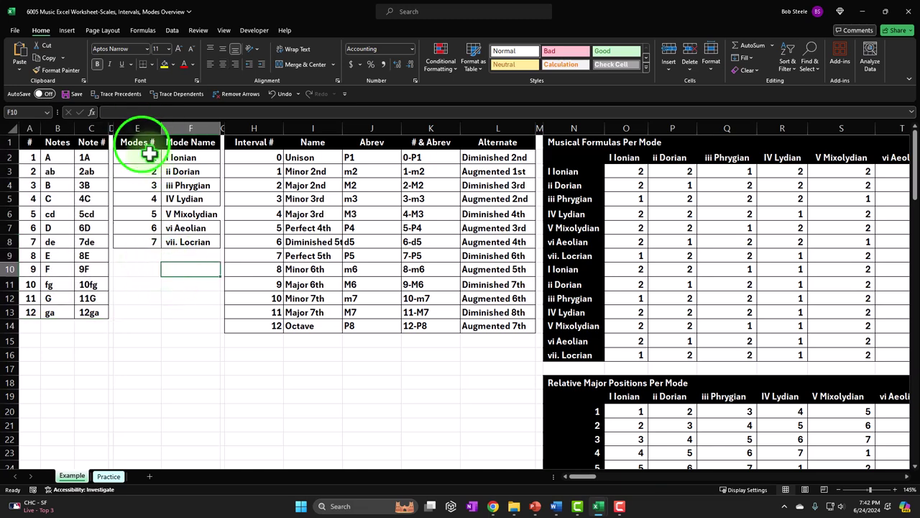
{"action": "left_click_drag", "start_coordinate": [139, 141], "coordinate": [200, 243]}
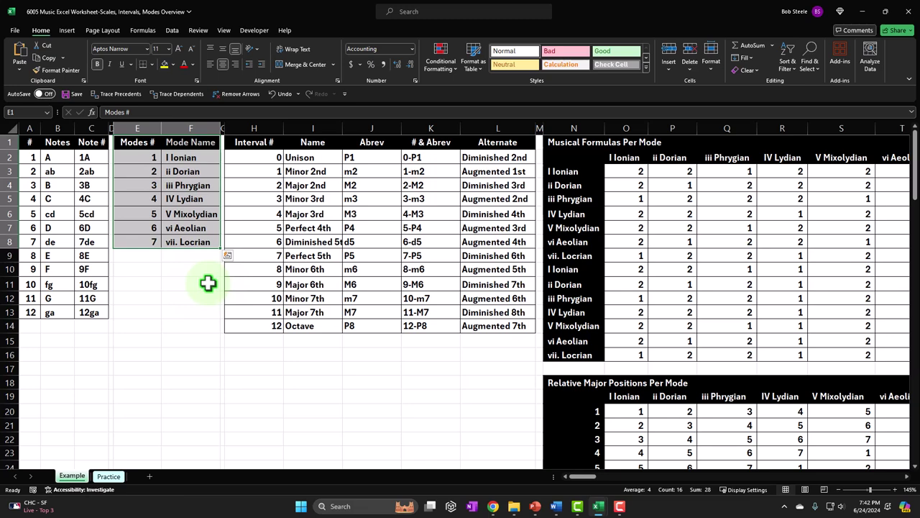
{"action": "left_click_drag", "start_coordinate": [253, 144], "coordinate": [521, 323]}
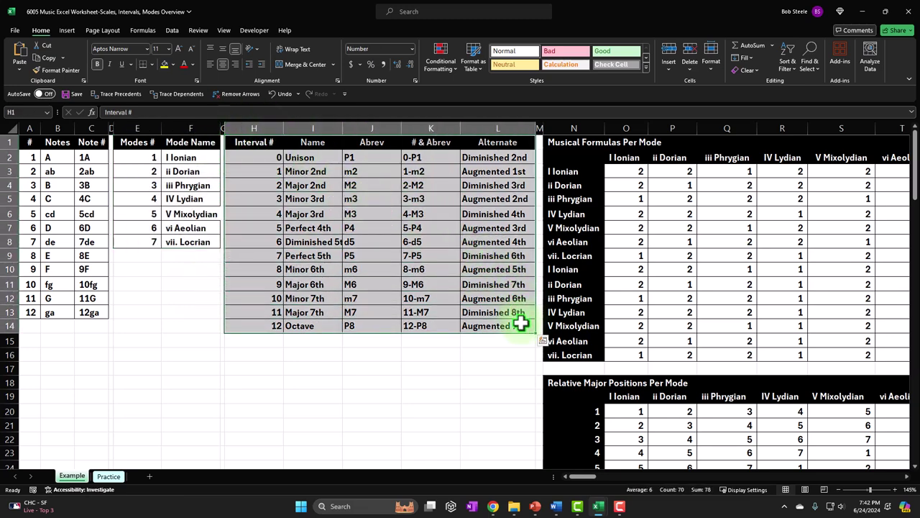
{"action": "left_click_drag", "start_coordinate": [424, 141], "coordinate": [430, 330]}
{"action": "left_click", "coordinate": [436, 352]}
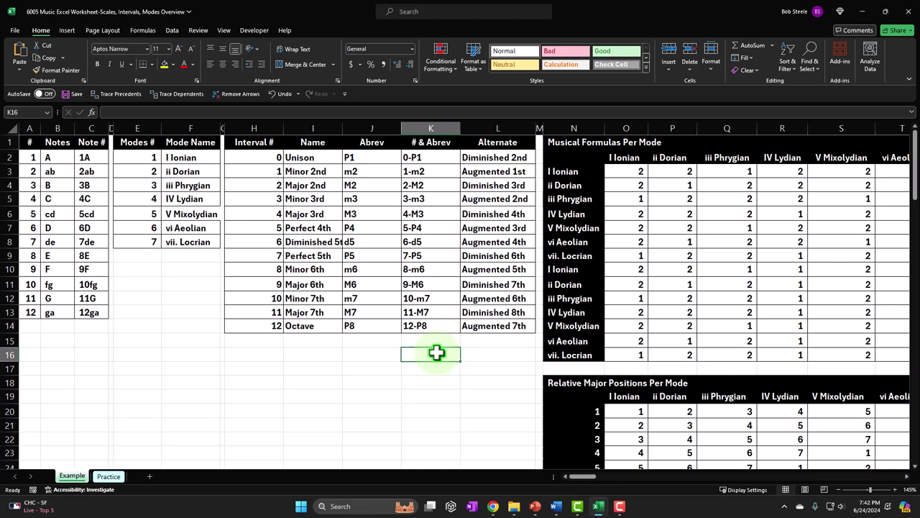
Examine the Musical Formulas Per Mode table, following the I Ionian column from the I Ionian row down to vii. Locrian
{"action": "key", "text": "Right"}
{"action": "key", "text": "Right"}
{"action": "key", "text": "ctrl+Right"}
{"action": "key", "text": "ctrl+Right"}
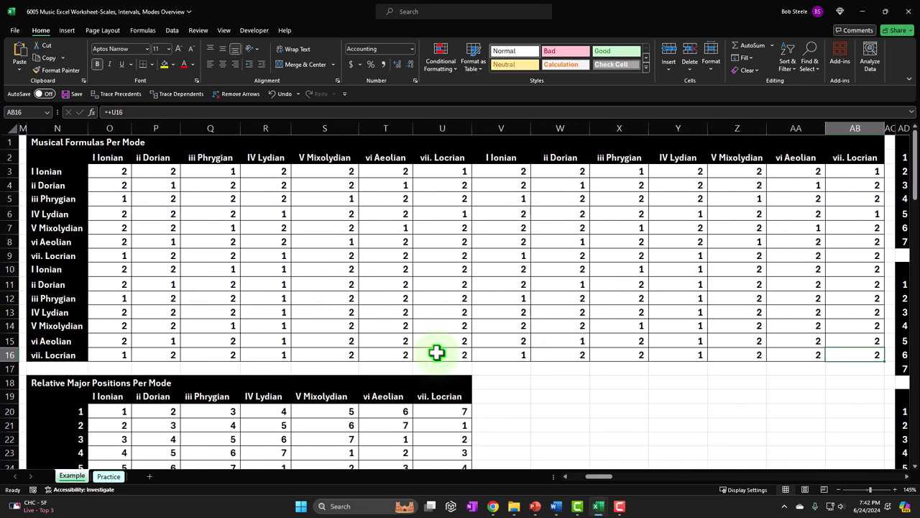
{"action": "left_click", "coordinate": [108, 174]}
{"action": "key", "text": "Down"}
{"action": "key", "text": "Down"}
{"action": "key", "text": "Down"}
{"action": "key", "text": "Down"}
{"action": "key", "text": "Down"}
{"action": "key", "text": "Down"}
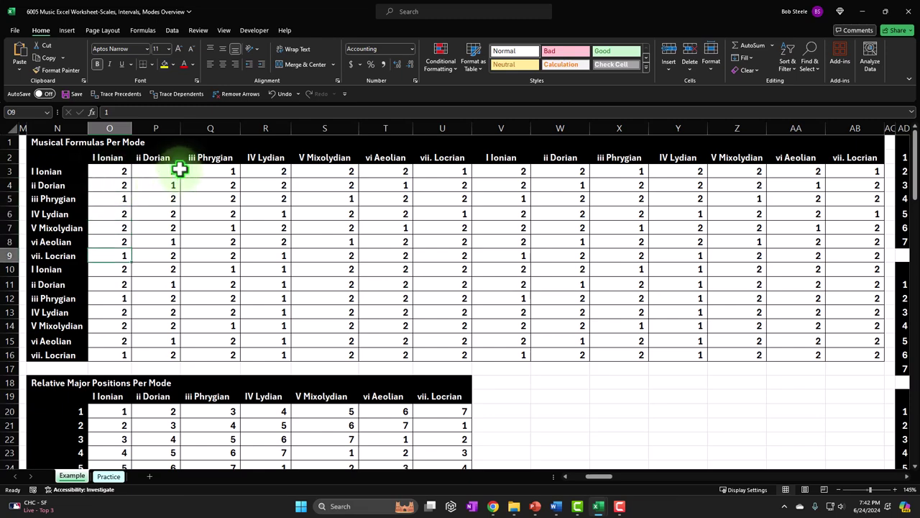
Examine the Relative Major Positions Per Mode table with its mode headings, plus the version in mode format below it
{"action": "scroll", "coordinate": [180, 168], "scroll_direction": "down", "scroll_amount": 3}
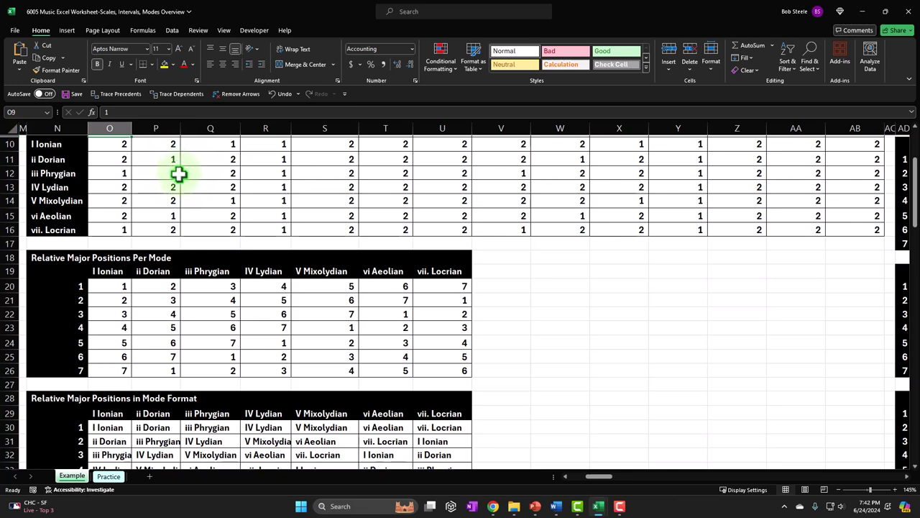
{"action": "left_click", "coordinate": [119, 287]}
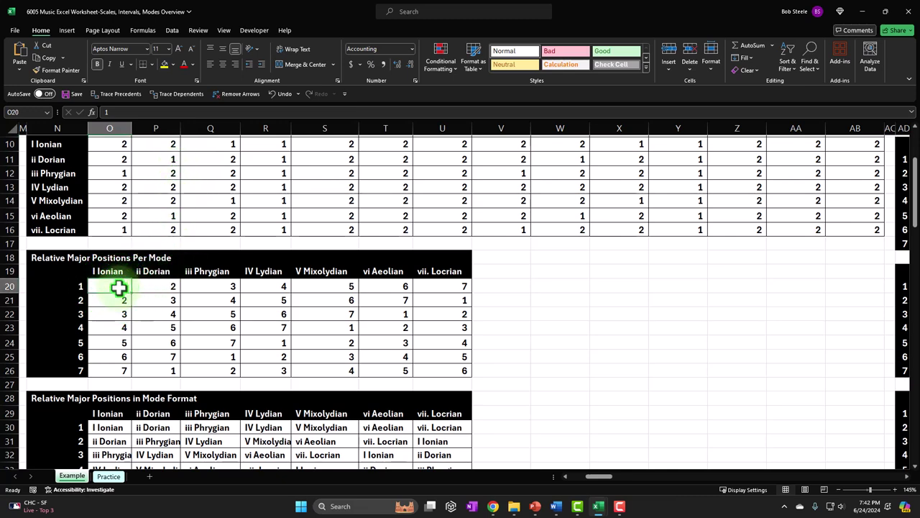
{"action": "left_click_drag", "start_coordinate": [115, 273], "coordinate": [435, 271]}
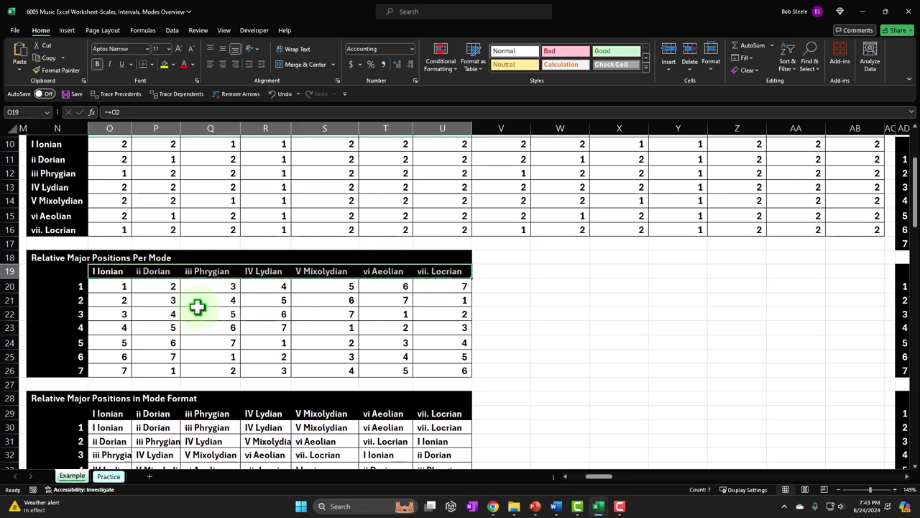
{"action": "scroll", "coordinate": [181, 310], "scroll_direction": "down", "scroll_amount": 2}
{"action": "scroll", "coordinate": [180, 309], "scroll_direction": "down", "scroll_amount": 1}
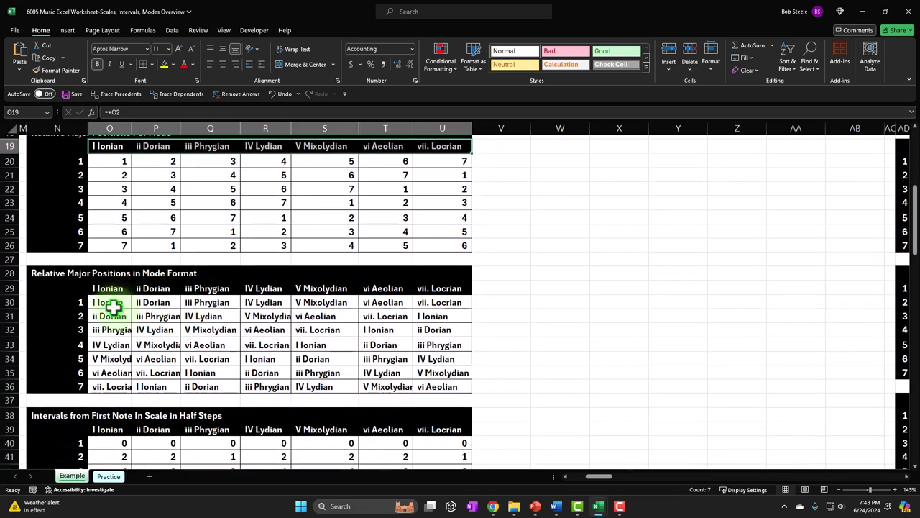
{"action": "scroll", "coordinate": [112, 307], "scroll_direction": "down", "scroll_amount": 3}
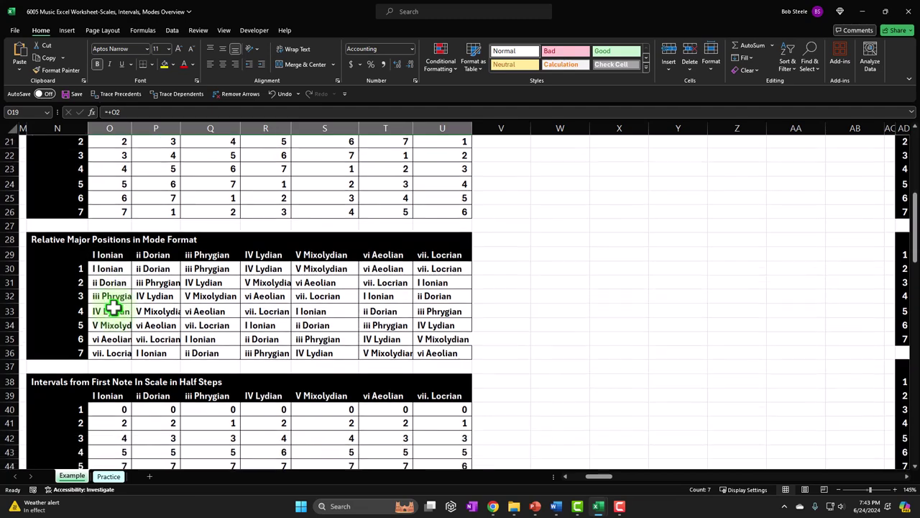
Examine the Intervals from First Note In Scale tables, highlighting the interval grid from I Ionian through vii. Locrian
{"action": "scroll", "coordinate": [113, 307], "scroll_direction": "down", "scroll_amount": 3}
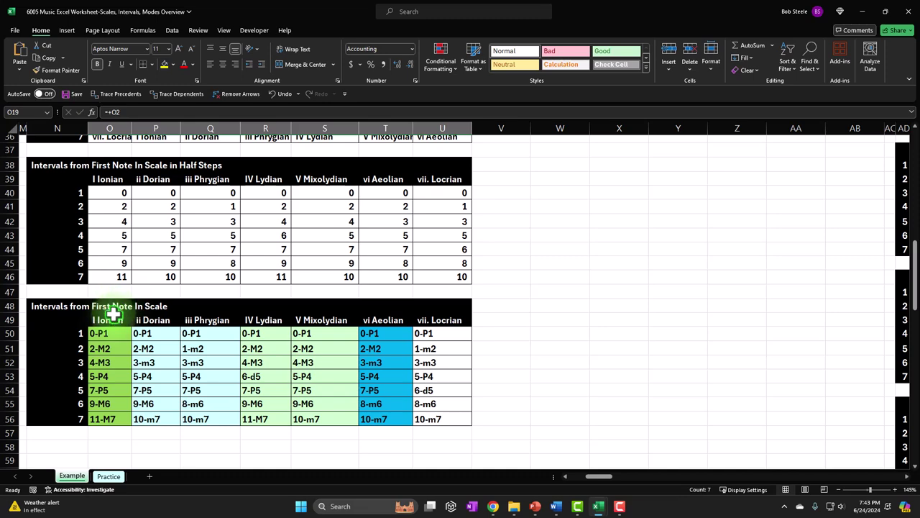
{"action": "left_click", "coordinate": [52, 307]}
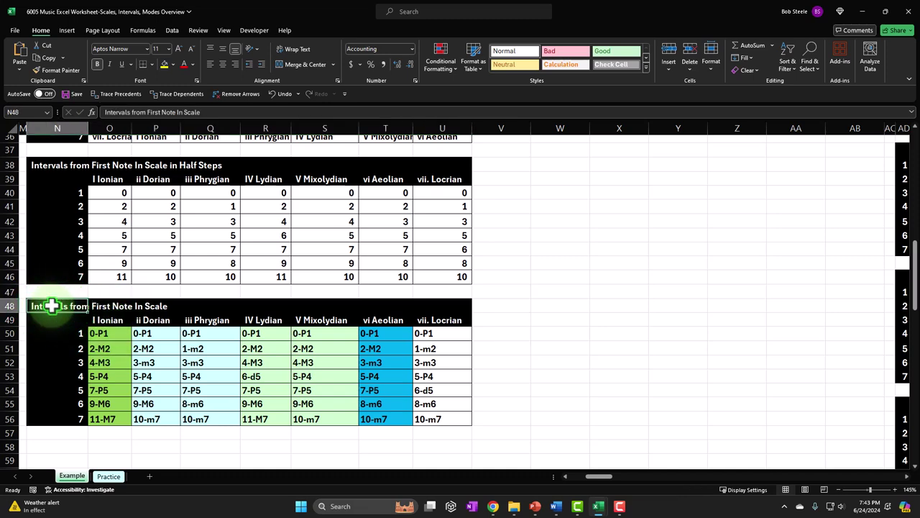
{"action": "left_click", "coordinate": [115, 321]}
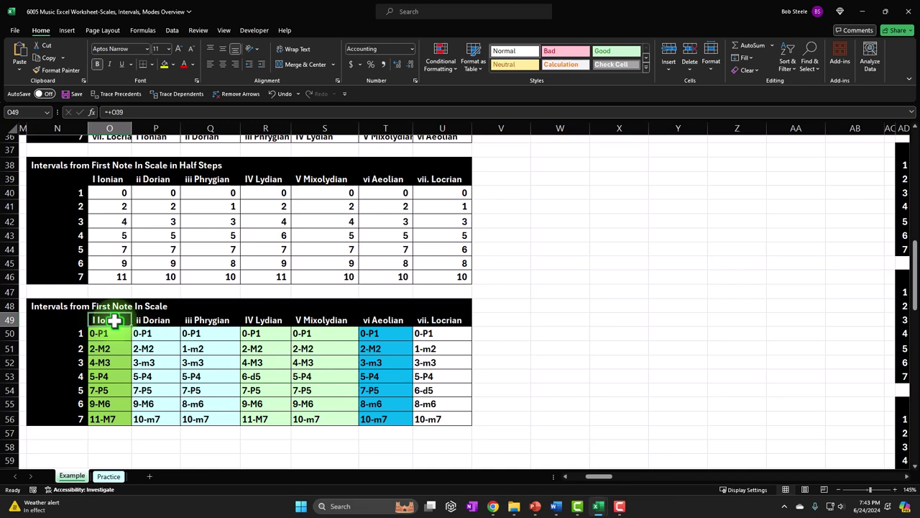
{"action": "left_click_drag", "start_coordinate": [106, 337], "coordinate": [439, 421]}
{"action": "left_click", "coordinate": [455, 445]}
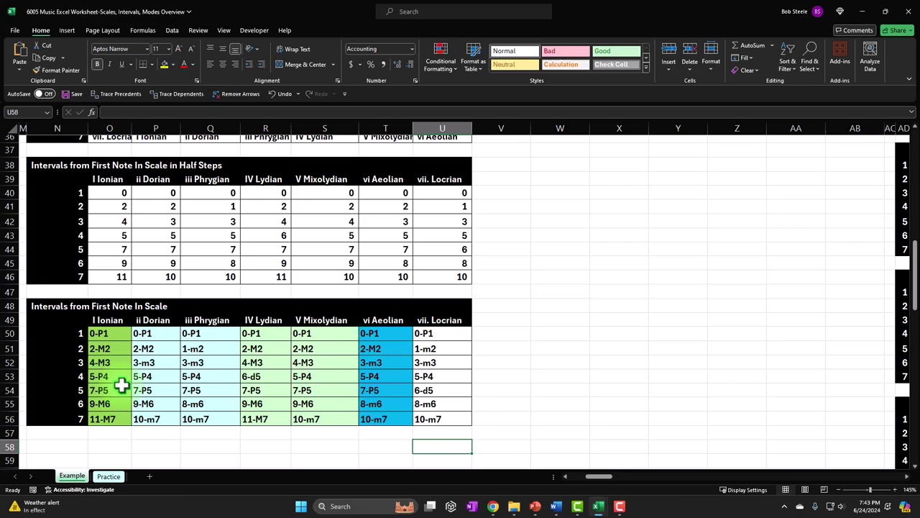
Look across the top of the sheet past the mode formulas to the Major/Ionian chord tables and numbered fretboard grids
{"action": "scroll", "coordinate": [121, 386], "scroll_direction": "up", "scroll_amount": 8}
{"action": "scroll", "coordinate": [544, 185], "scroll_direction": "up", "scroll_amount": 3}
{"action": "left_click", "coordinate": [545, 185]}
{"action": "key", "text": "Right"}
{"action": "key", "text": "Right"}
{"action": "key", "text": "Right"}
{"action": "key", "text": "Right"}
{"action": "key", "text": "Right"}
{"action": "key", "text": "Right"}
{"action": "key", "text": "Right"}
{"action": "key", "text": "Right"}
{"action": "key", "text": "Right"}
{"action": "key", "text": "Right"}
{"action": "key", "text": "Right"}
{"action": "key", "text": "Right"}
{"action": "key", "text": "Right"}
{"action": "key", "text": "Right"}
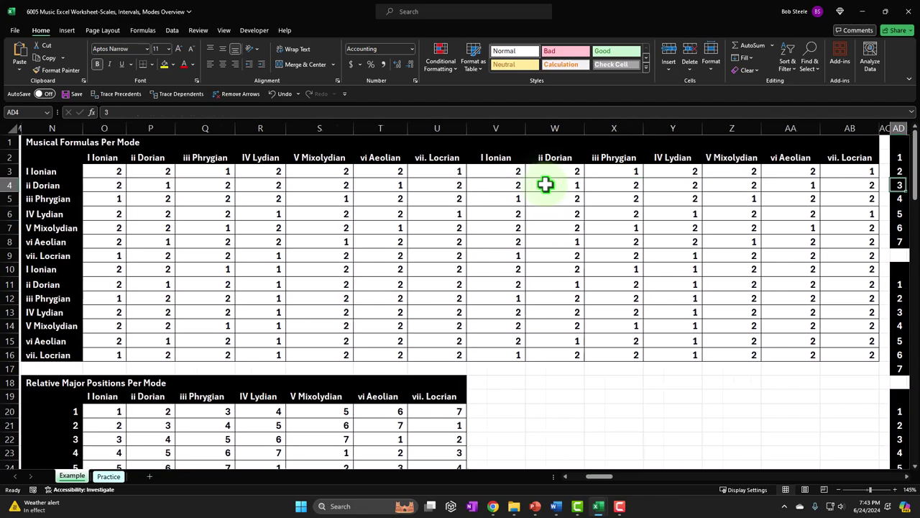
{"action": "key", "text": "Right"}
{"action": "key", "text": "Right"}
{"action": "key", "text": "Right"}
{"action": "key", "text": "Right"}
{"action": "key", "text": "Right"}
{"action": "key", "text": "Right"}
{"action": "key", "text": "Right"}
{"action": "key", "text": "Right"}
{"action": "key", "text": "Right"}
{"action": "key", "text": "Right"}
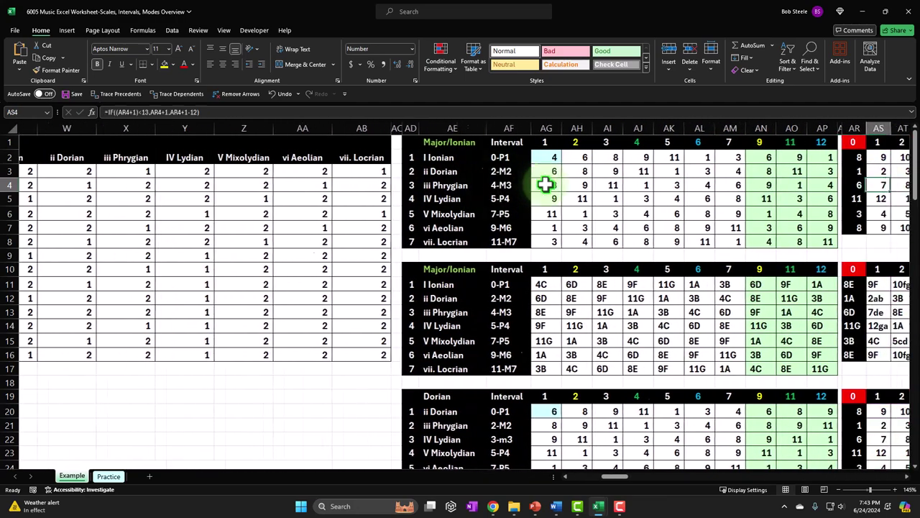
{"action": "key", "text": "Right"}
{"action": "key", "text": "Right"}
{"action": "key", "text": "Right"}
{"action": "key", "text": "Right"}
{"action": "key", "text": "Right"}
{"action": "key", "text": "Right"}
{"action": "key", "text": "Right"}
{"action": "key", "text": "Right"}
{"action": "key", "text": "Right"}
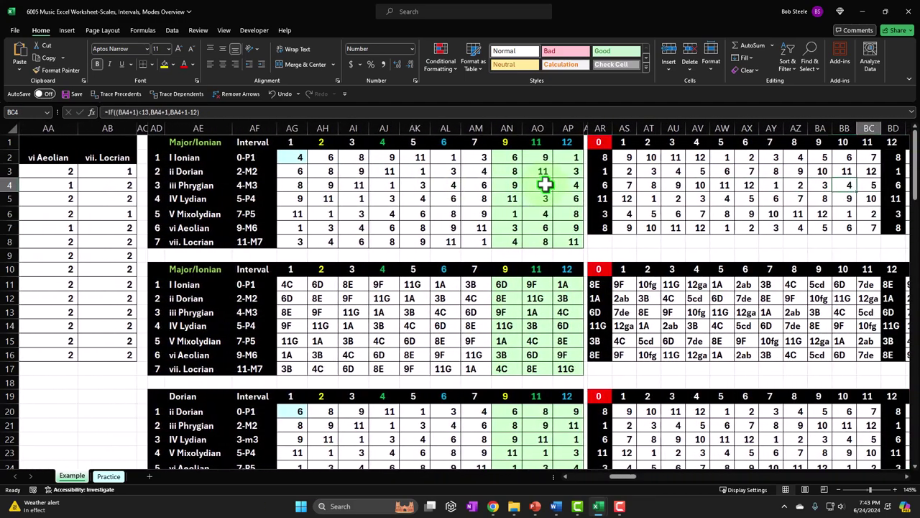
{"action": "key", "text": "Right"}
{"action": "key", "text": "Right"}
{"action": "key", "text": "Right"}
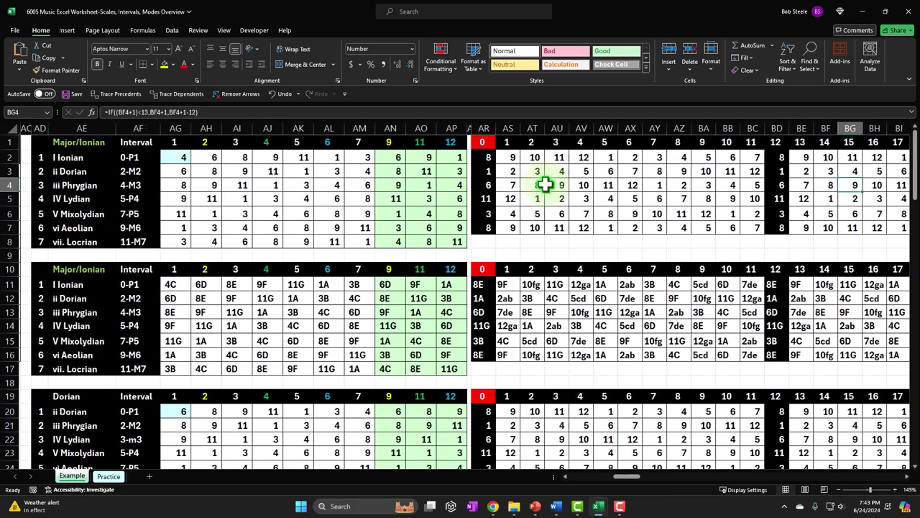
{"action": "key", "text": "Right"}
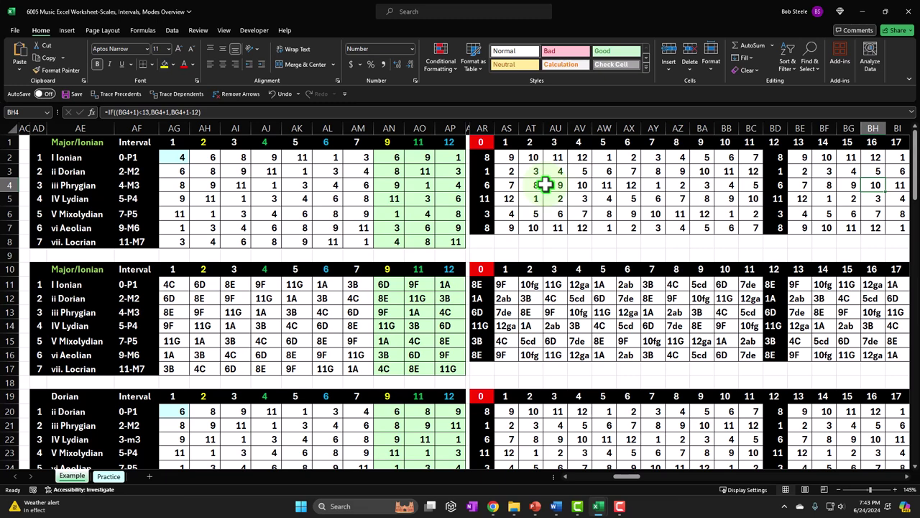
Examine the numeric Major/Ionian table and the fret number headings of the fretboard grid beside it, from 0 to 8
{"action": "left_click", "coordinate": [432, 246]}
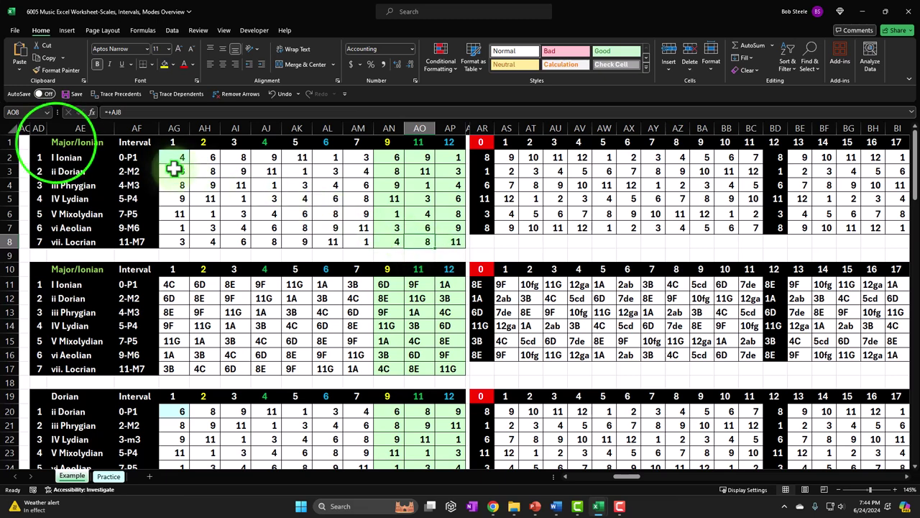
{"action": "left_click", "coordinate": [68, 143]}
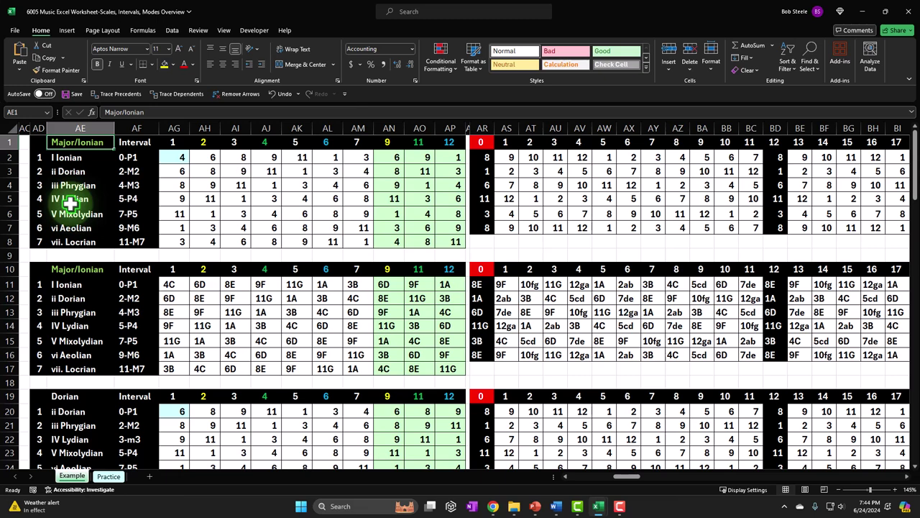
{"action": "left_click", "coordinate": [482, 141]}
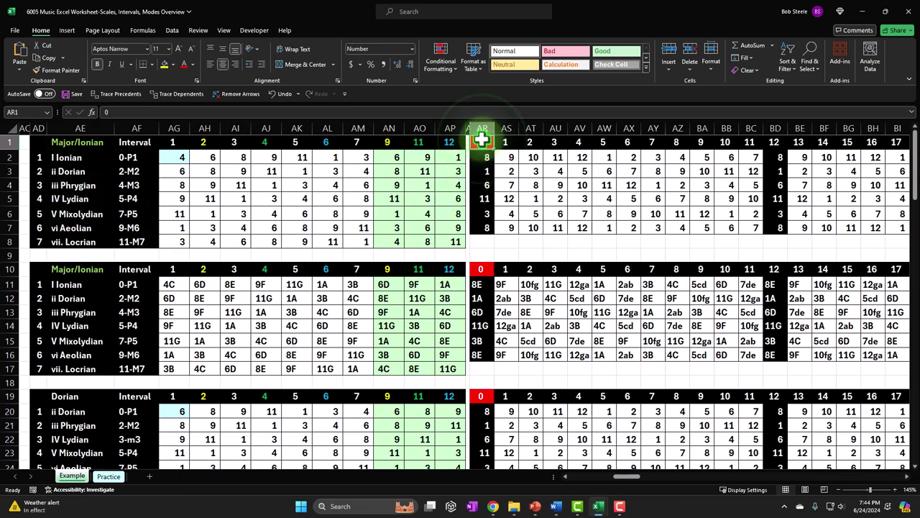
{"action": "key", "text": "Right"}
{"action": "key", "text": "Right"}
{"action": "key", "text": "Right"}
{"action": "key", "text": "Right"}
{"action": "key", "text": "Right"}
{"action": "key", "text": "Right"}
{"action": "key", "text": "Right"}
{"action": "key", "text": "Right"}
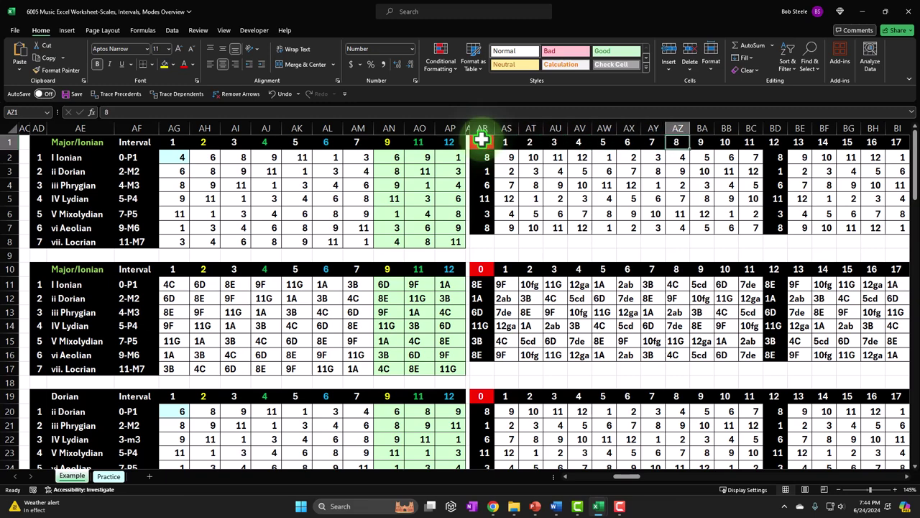
Examine the note-name Major/Ionian table and follow the first string of its fretboard grid from fret 0 to fret 24
{"action": "scroll", "coordinate": [482, 141], "scroll_direction": "down", "scroll_amount": 3}
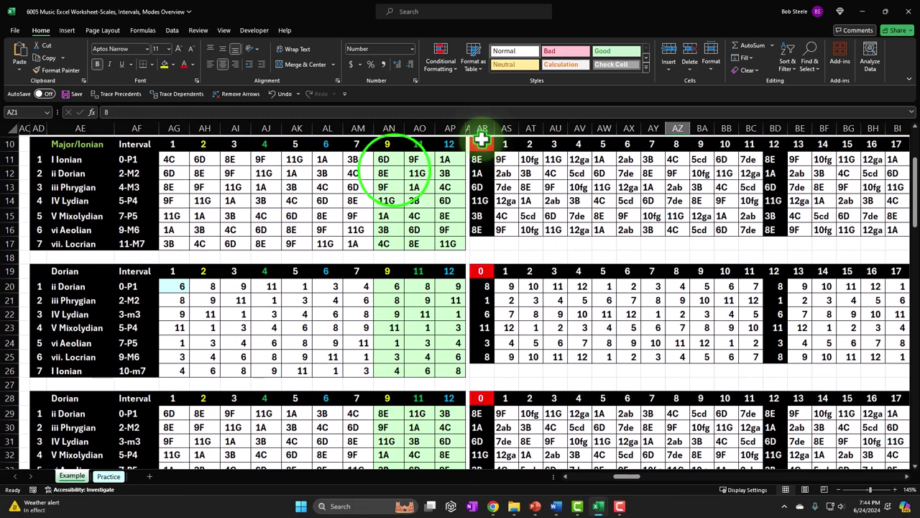
{"action": "left_click", "coordinate": [394, 172]}
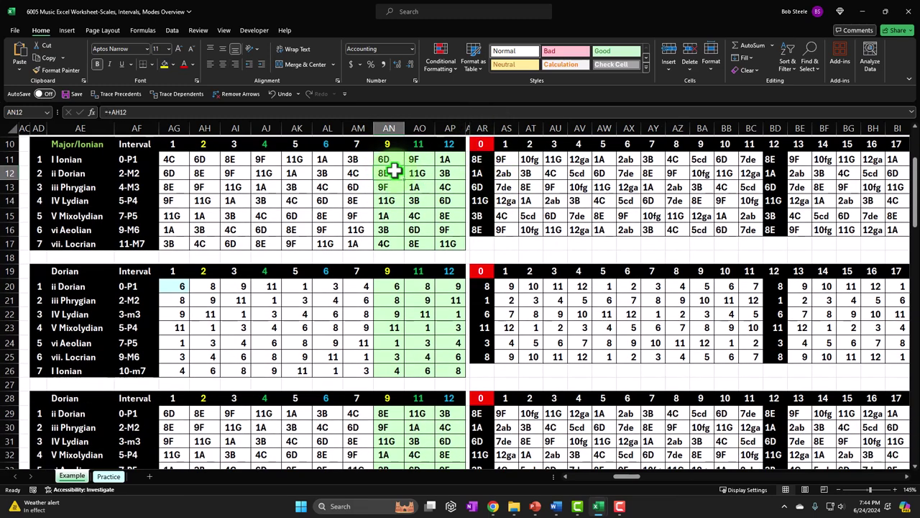
{"action": "left_click", "coordinate": [481, 144]}
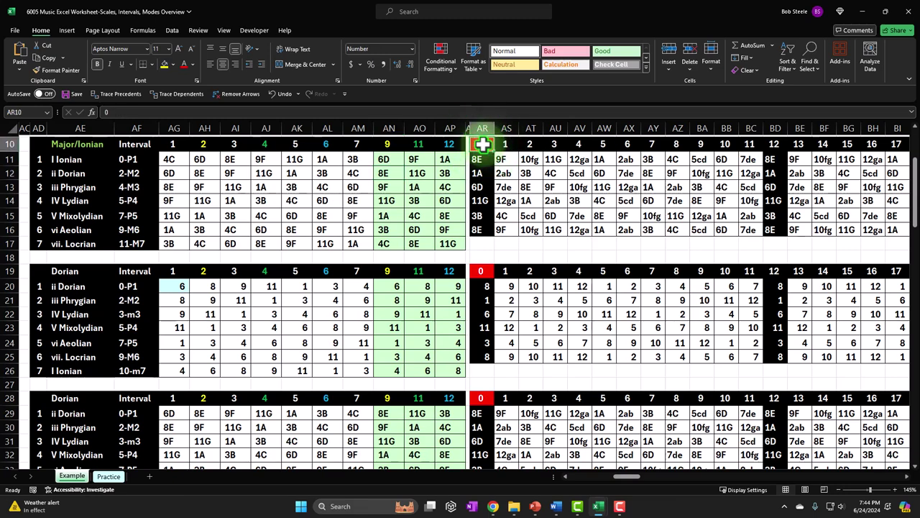
{"action": "key", "text": "Return"}
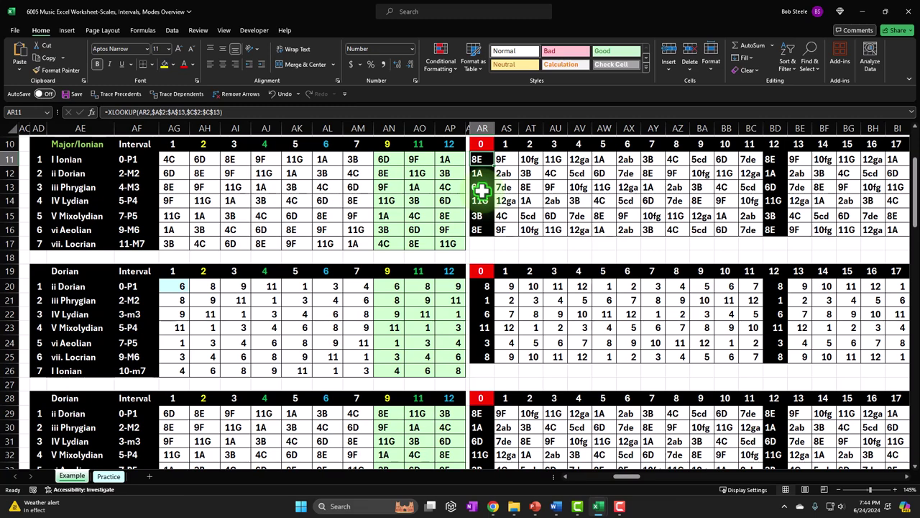
{"action": "key", "text": "Right"}
{"action": "key", "text": "Right"}
{"action": "key", "text": "Right"}
{"action": "key", "text": "Right"}
{"action": "key", "text": "Right"}
{"action": "key", "text": "Right"}
{"action": "key", "text": "Right"}
{"action": "key", "text": "Right"}
{"action": "key", "text": "Right"}
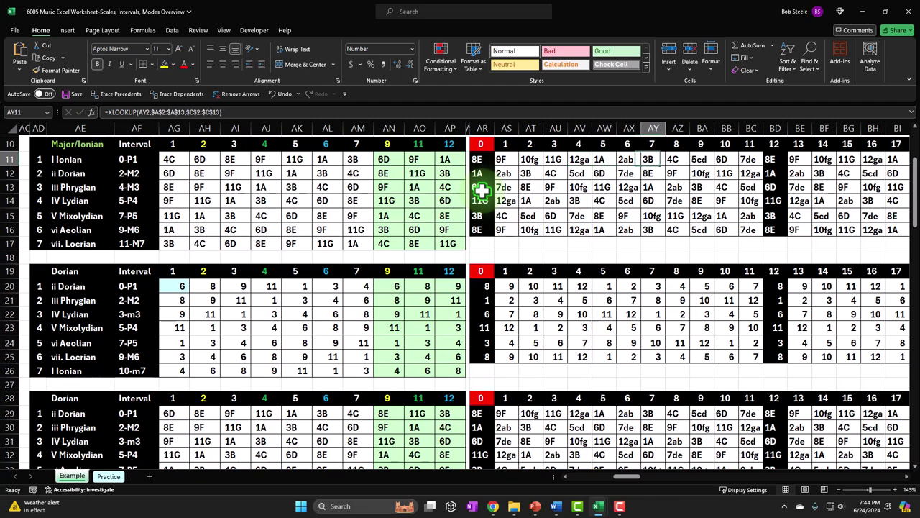
{"action": "key", "text": "Right"}
{"action": "key", "text": "Right"}
{"action": "key", "text": "Right"}
{"action": "key", "text": "Right"}
{"action": "key", "text": "Right"}
{"action": "key", "text": "Right"}
{"action": "key", "text": "Right"}
{"action": "key", "text": "Right"}
{"action": "key", "text": "Right"}
{"action": "key", "text": "Right"}
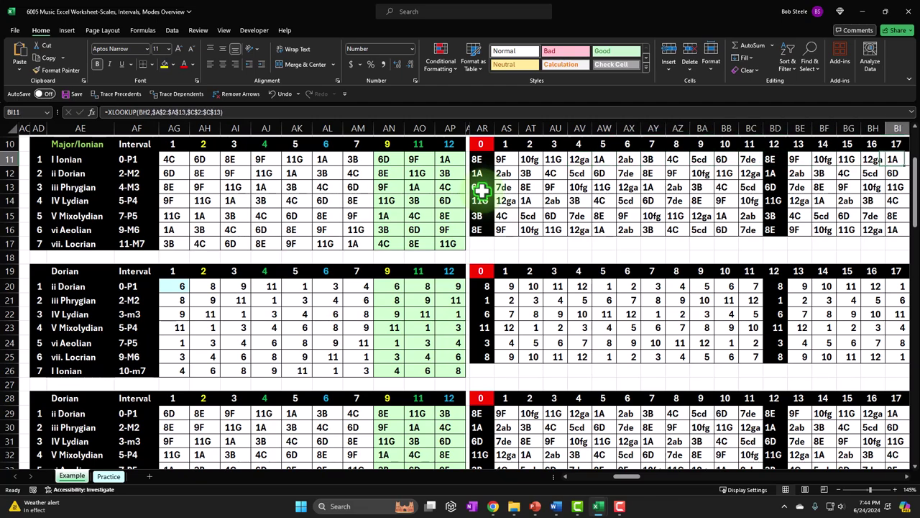
{"action": "key", "text": "Right"}
{"action": "key", "text": "Right"}
{"action": "key", "text": "Right"}
{"action": "key", "text": "Right"}
{"action": "key", "text": "Right"}
{"action": "key", "text": "Right"}
{"action": "key", "text": "Right"}
Look over the circular mode diagrams beside the fretboard grids, reaching the red-bordered note boxes
{"action": "key", "text": "Right"}
{"action": "key", "text": "Right"}
{"action": "key", "text": "Right"}
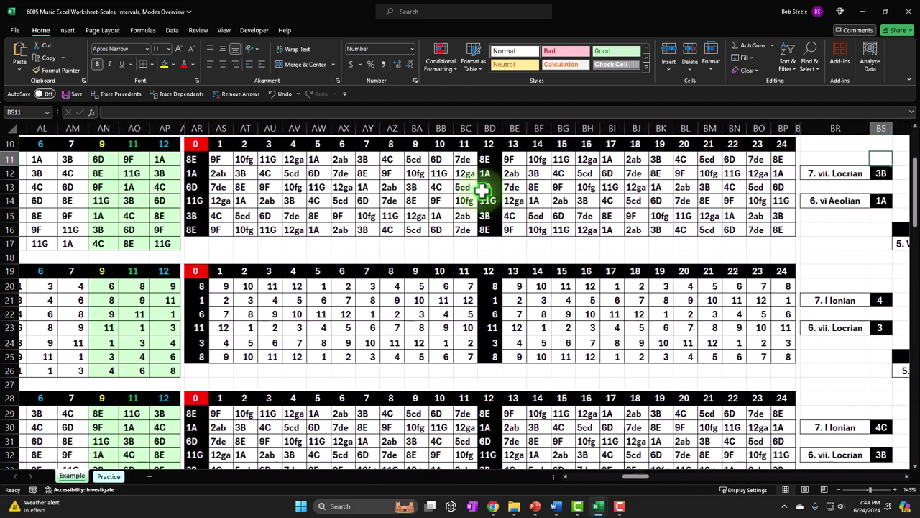
{"action": "key", "text": "Right"}
{"action": "key", "text": "Right"}
{"action": "key", "text": "Right"}
{"action": "key", "text": "Right"}
{"action": "key", "text": "Right"}
{"action": "key", "text": "Right"}
{"action": "key", "text": "Right"}
{"action": "key", "text": "Right"}
{"action": "key", "text": "Right"}
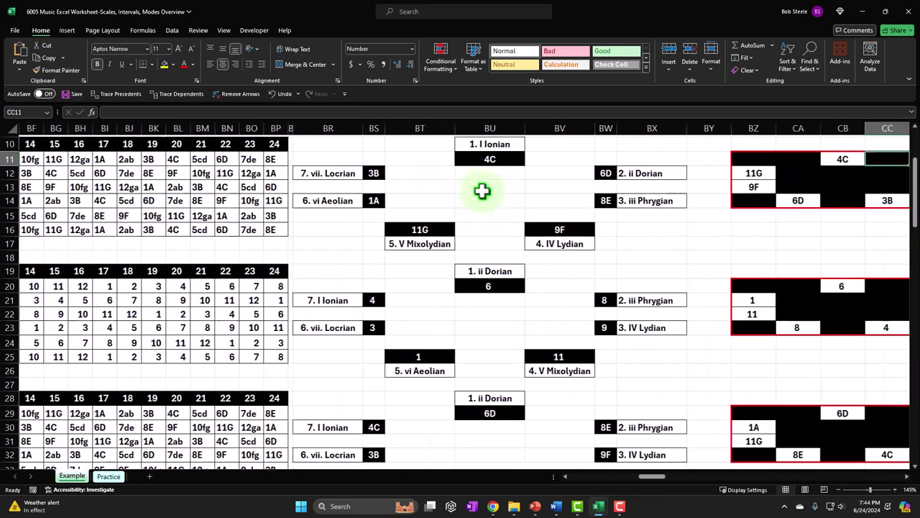
View the guitar illustration located past the red-bordered note boxes
{"action": "key", "text": "Right"}
{"action": "key", "text": "Right"}
{"action": "key", "text": "Right"}
{"action": "key", "text": "Right"}
{"action": "key", "text": "Right"}
{"action": "key", "text": "Right"}
{"action": "key", "text": "Right"}
{"action": "key", "text": "Right"}
{"action": "key", "text": "Right"}
{"action": "key", "text": "Right"}
{"action": "key", "text": "Right"}
{"action": "key", "text": "Right"}
{"action": "key", "text": "Right"}
{"action": "key", "text": "Right"}
{"action": "key", "text": "Right"}
{"action": "key", "text": "Right"}
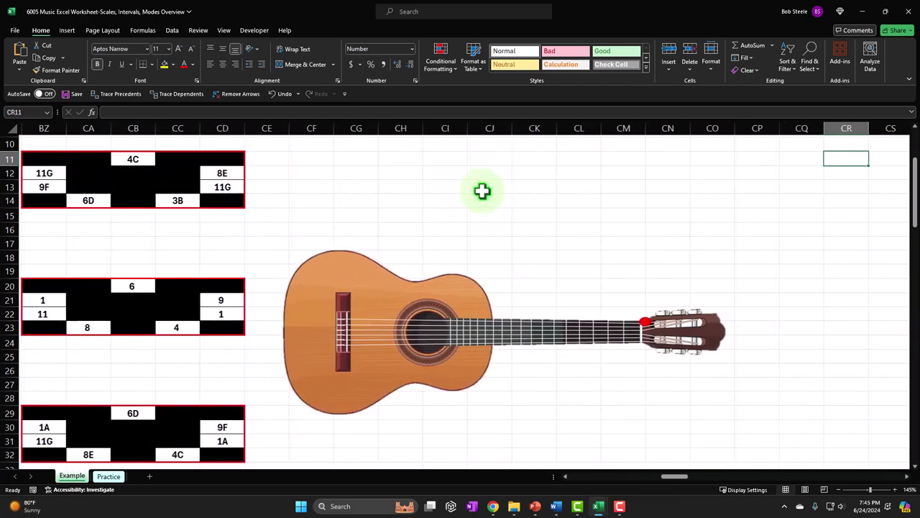
Enlarge the guitar illustration in the empty area beside the note boxes and rotate it 180 degrees so the headstock faces left
{"action": "left_click_drag", "start_coordinate": [370, 288], "coordinate": [437, 214]}
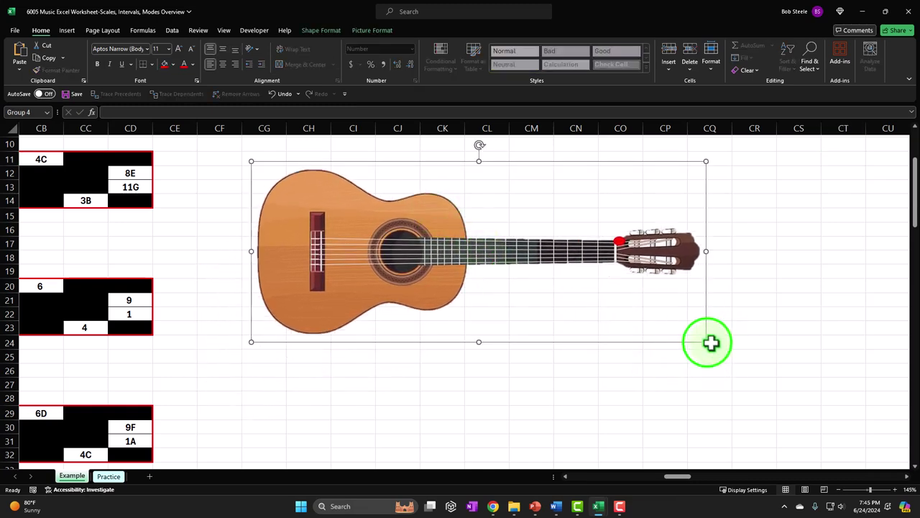
{"action": "left_click_drag", "start_coordinate": [707, 343], "coordinate": [798, 397]}
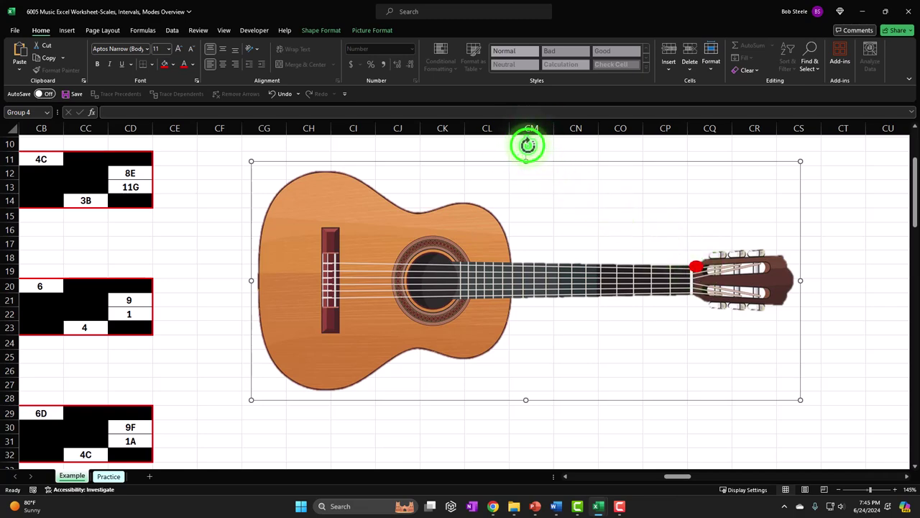
{"action": "left_click_drag", "start_coordinate": [529, 146], "coordinate": [527, 348]}
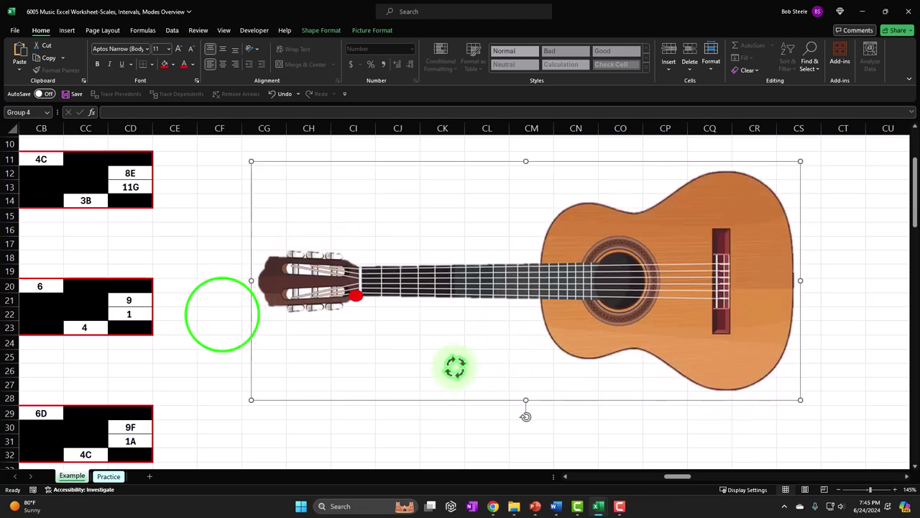
{"action": "left_click", "coordinate": [219, 313]}
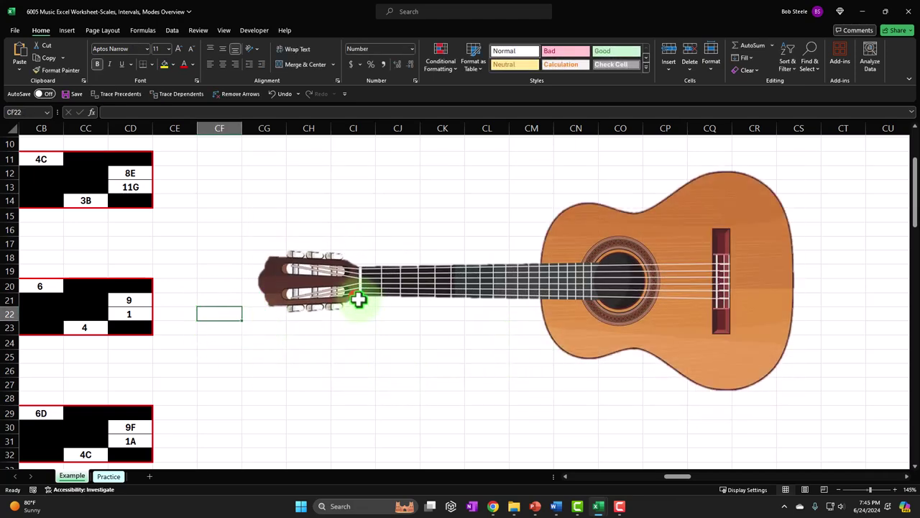
Examine fret 12 of the note-name Major/Ionian fretboard grid and follow the first string's row past the mode diagrams to the guitar illustration
{"action": "left_click", "coordinate": [565, 476]}
{"action": "left_click_drag", "start_coordinate": [566, 476], "coordinate": [565, 477]}
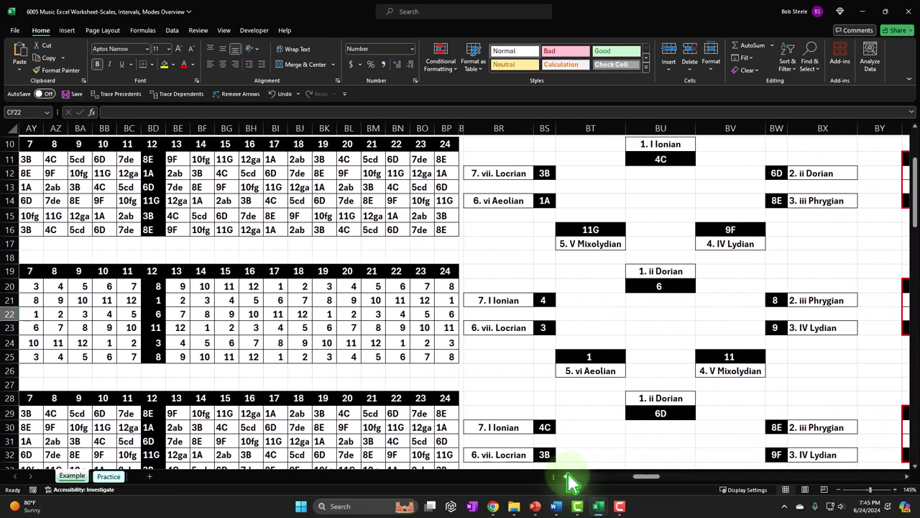
{"action": "left_click", "coordinate": [161, 229]}
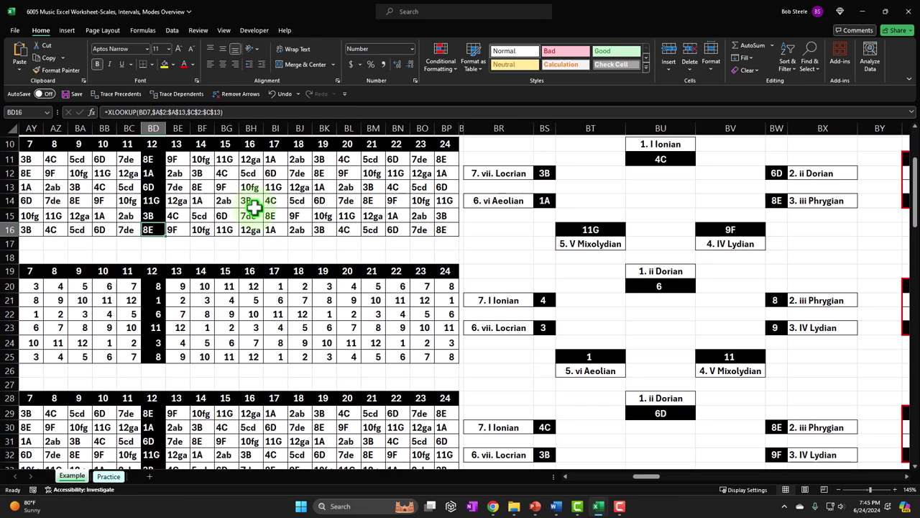
{"action": "left_click", "coordinate": [151, 159]}
{"action": "key", "text": "Right"}
{"action": "key", "text": "Right"}
{"action": "key", "text": "Right"}
{"action": "key", "text": "Right"}
{"action": "key", "text": "Right"}
{"action": "key", "text": "Right"}
{"action": "key", "text": "Right"}
{"action": "key", "text": "Right"}
{"action": "key", "text": "Right"}
{"action": "key", "text": "Right"}
{"action": "key", "text": "Right"}
{"action": "key", "text": "Right"}
{"action": "key", "text": "Right"}
{"action": "key", "text": "Right"}
{"action": "key", "text": "Right"}
{"action": "key", "text": "Right"}
{"action": "key", "text": "Right"}
{"action": "key", "text": "Right"}
{"action": "key", "text": "Right"}
{"action": "key", "text": "Right"}
{"action": "key", "text": "Right"}
{"action": "key", "text": "Right"}
{"action": "key", "text": "Right"}
{"action": "key", "text": "Right"}
{"action": "key", "text": "Right"}
{"action": "key", "text": "Right"}
{"action": "key", "text": "Right"}
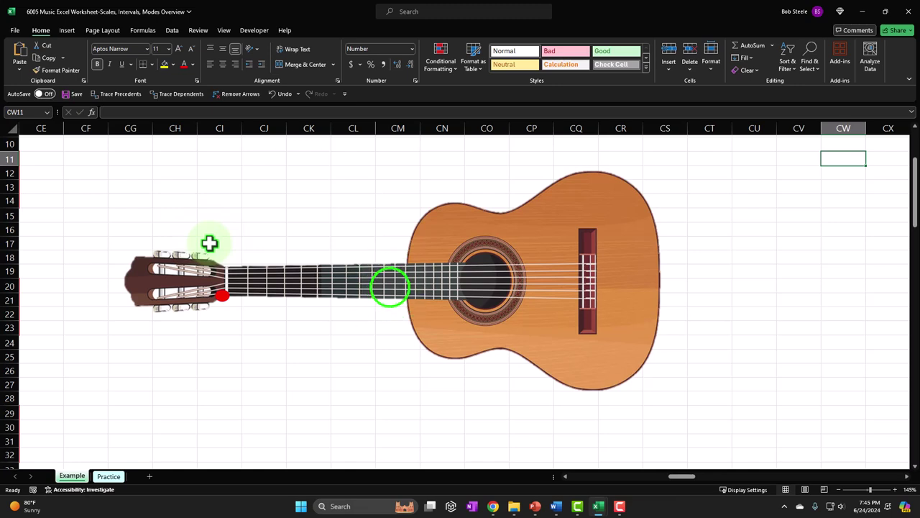
Turn the guitar illustration upright and back to horizontal with its headstock facing right, repositioning it so the whole instrument fits in view
{"action": "left_click", "coordinate": [390, 287]}
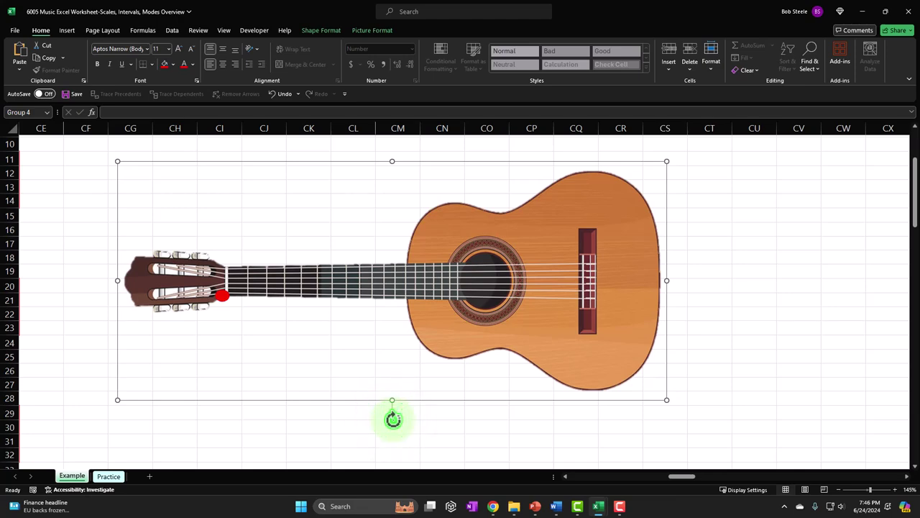
{"action": "left_click_drag", "start_coordinate": [393, 419], "coordinate": [275, 285]}
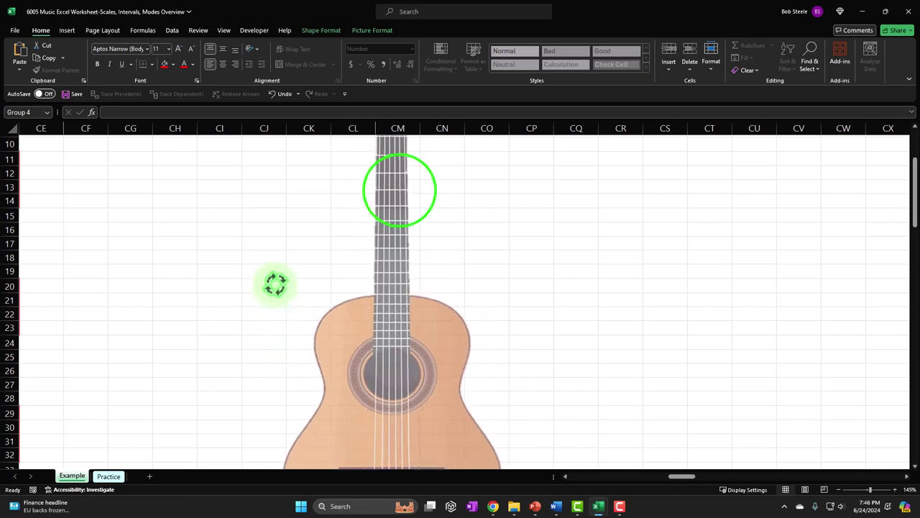
{"action": "left_click_drag", "start_coordinate": [394, 204], "coordinate": [401, 286]}
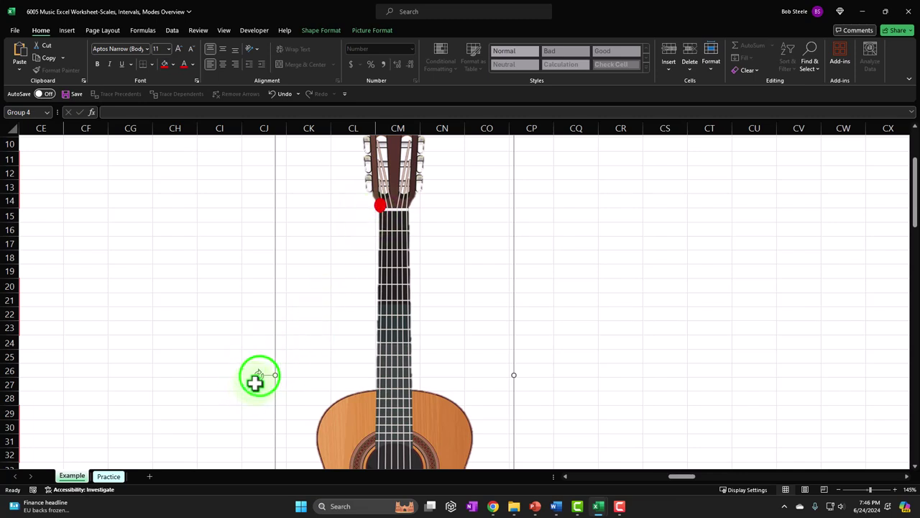
{"action": "left_click_drag", "start_coordinate": [259, 375], "coordinate": [397, 329]}
{"action": "left_click_drag", "start_coordinate": [339, 350], "coordinate": [360, 294]}
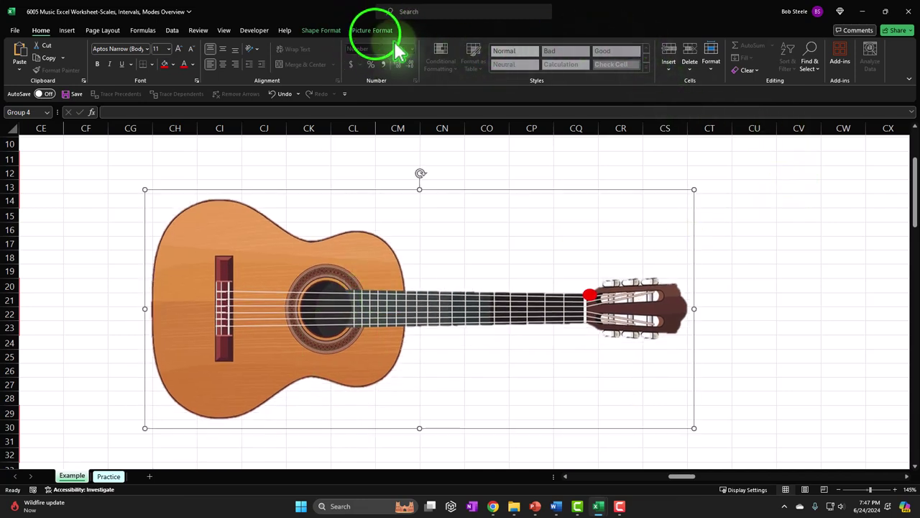
Flip only the guitar picture inside the group horizontally, leaving out the red dot
{"action": "left_click", "coordinate": [374, 33]}
{"action": "left_click", "coordinate": [348, 283]}
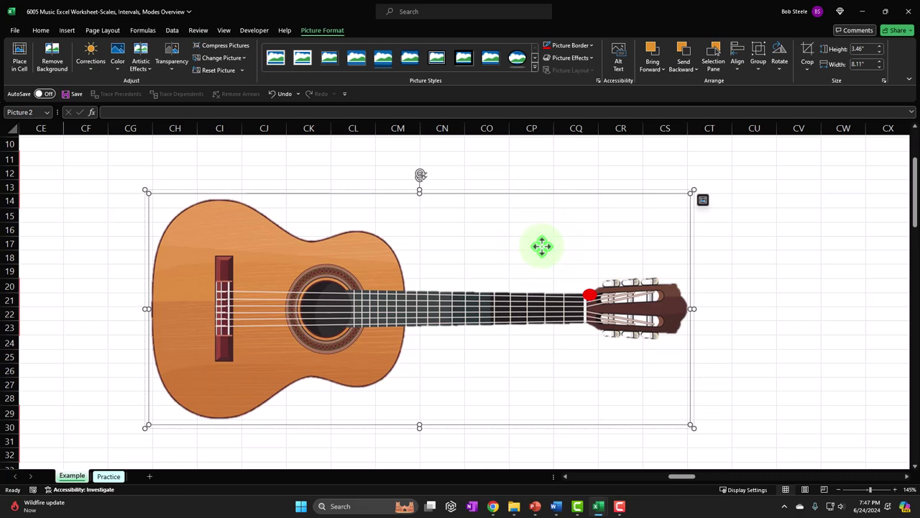
{"action": "left_click", "coordinate": [780, 64]}
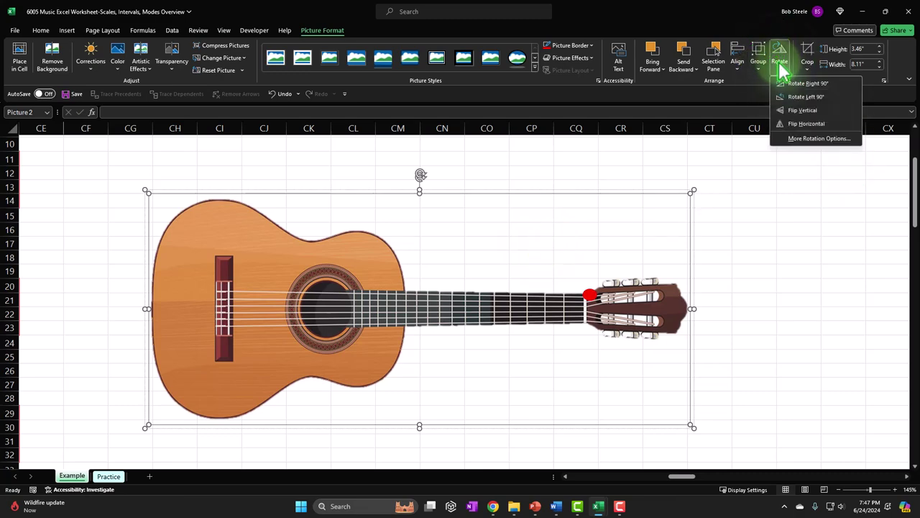
{"action": "left_click", "coordinate": [800, 125]}
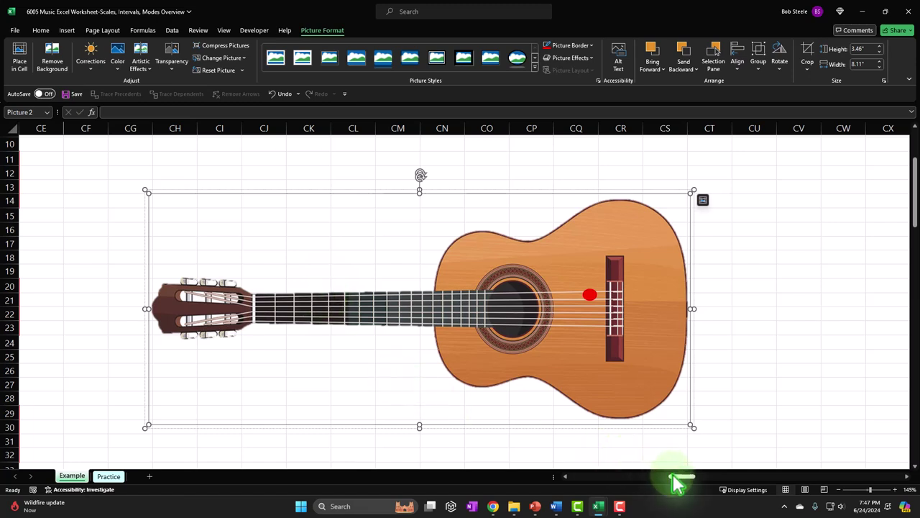
Follow the first string of the note-name Major/Ionian fretboard grid from fret 0 past fret 24
{"action": "left_click_drag", "start_coordinate": [676, 482], "coordinate": [624, 480]}
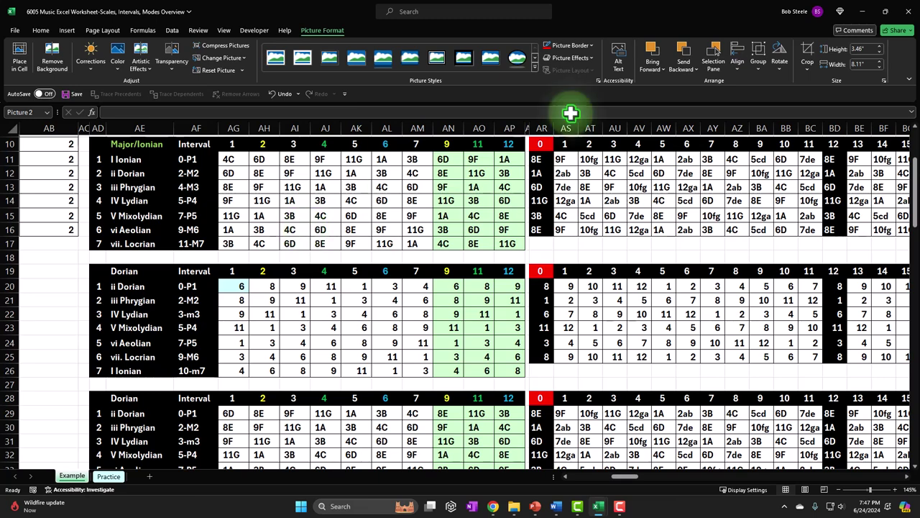
{"action": "left_click", "coordinate": [544, 159]}
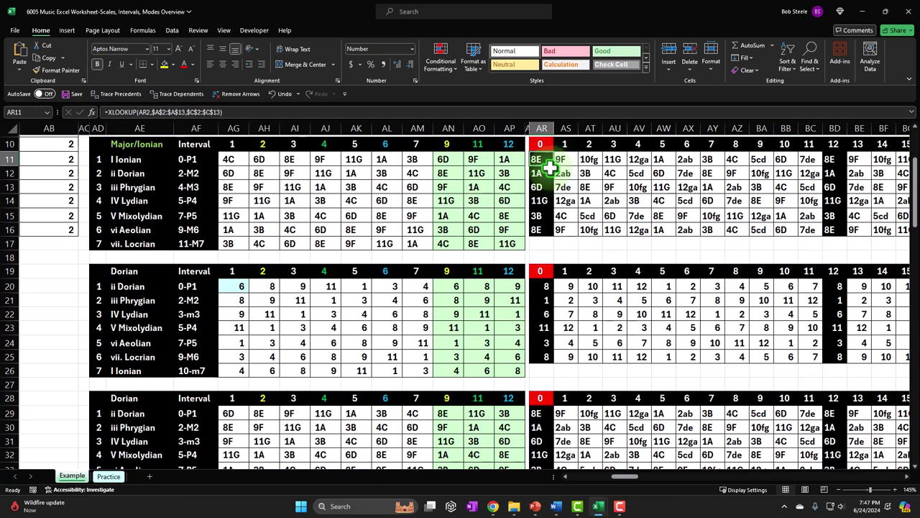
{"action": "key", "text": "Right"}
{"action": "key", "text": "Right"}
{"action": "key", "text": "Right"}
{"action": "key", "text": "Right"}
{"action": "key", "text": "Right"}
{"action": "key", "text": "Right"}
{"action": "key", "text": "Right"}
{"action": "key", "text": "Right"}
{"action": "key", "text": "Right"}
{"action": "key", "text": "Right"}
{"action": "key", "text": "Right"}
{"action": "key", "text": "Right"}
{"action": "key", "text": "Right"}
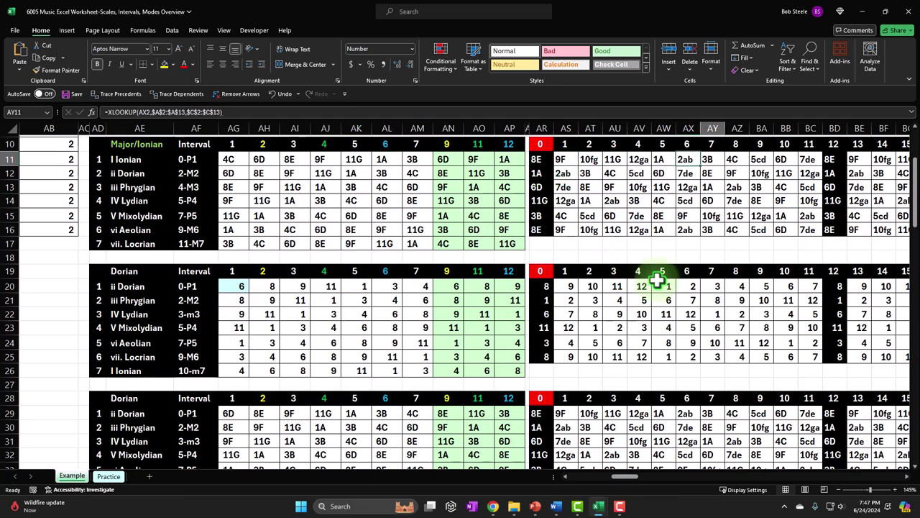
{"action": "key", "text": "Right"}
{"action": "key", "text": "Right"}
{"action": "key", "text": "Right"}
{"action": "key", "text": "Right"}
{"action": "key", "text": "Right"}
{"action": "key", "text": "Right"}
{"action": "key", "text": "Right"}
{"action": "key", "text": "Right"}
{"action": "key", "text": "Right"}
{"action": "key", "text": "Right"}
{"action": "key", "text": "Right"}
{"action": "key", "text": "Right"}
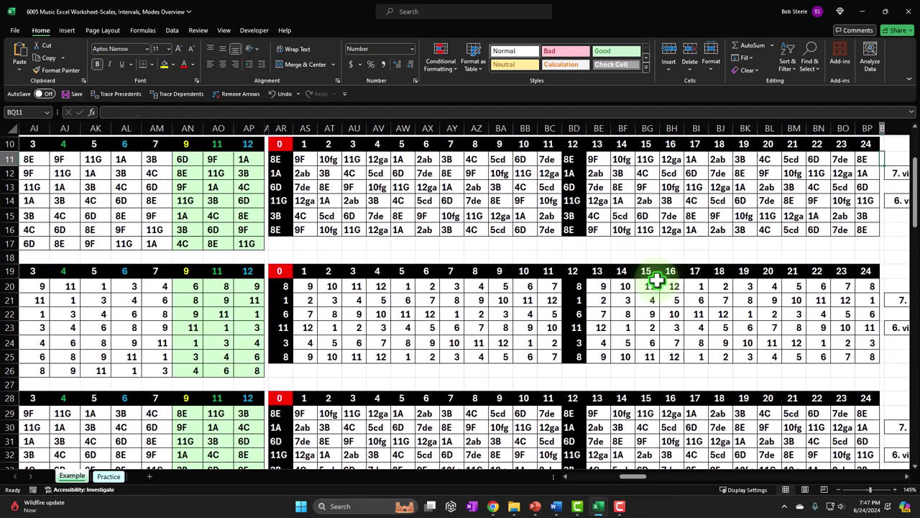
Highlight frets 0 to 12 of the first two strings in the note-name Major/Ionian grid and compare them with the guitar illustration's neck
{"action": "left_click", "coordinate": [279, 159]}
{"action": "left_click_drag", "start_coordinate": [279, 159], "coordinate": [567, 166]}
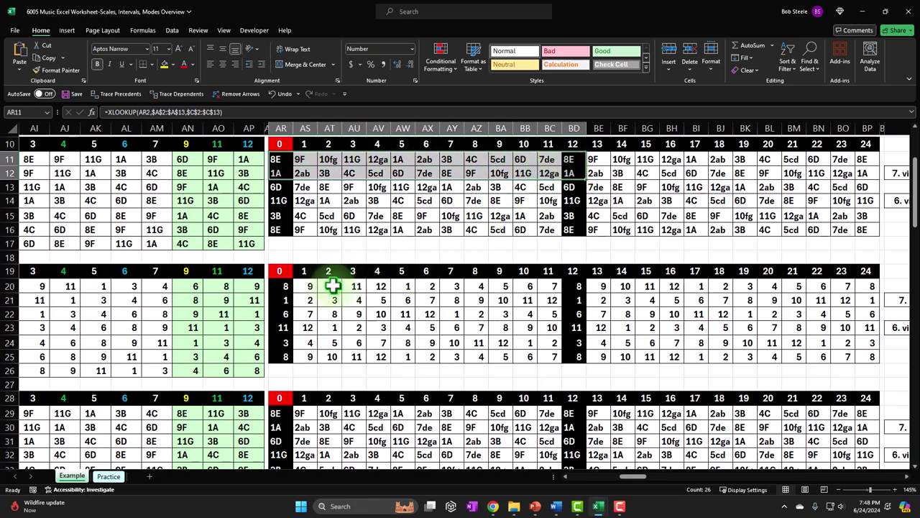
{"action": "left_click_drag", "start_coordinate": [618, 480], "coordinate": [683, 487]}
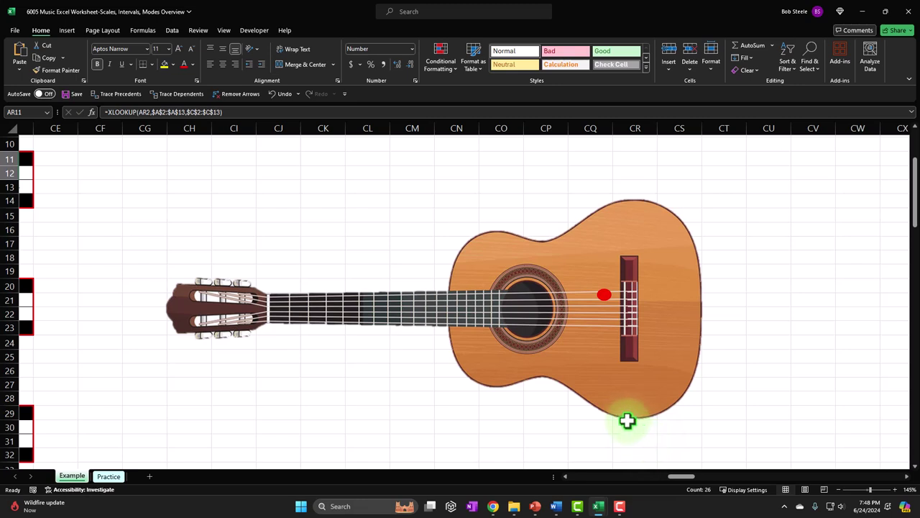
{"action": "left_click", "coordinate": [328, 314]}
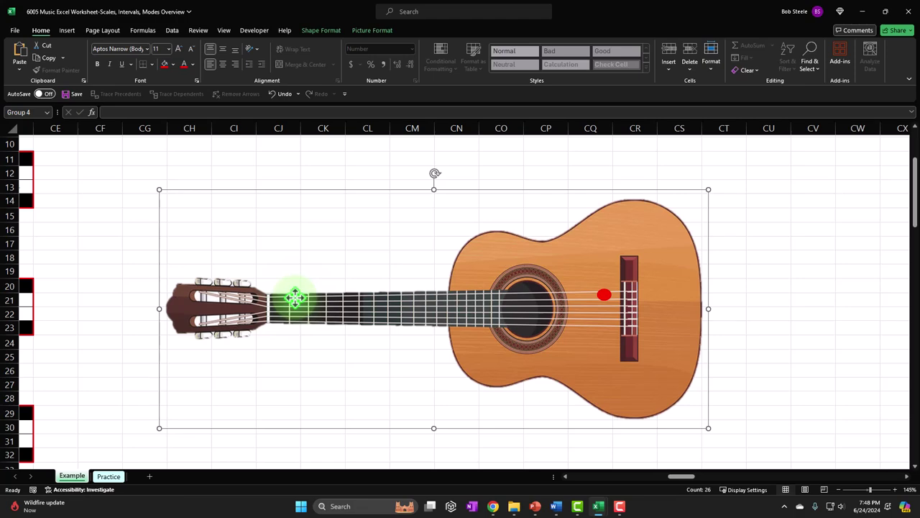
Return to the Major/Ionian tables and check individual notes on frets 4 and 1 of the note-name fretboard grid
{"action": "left_click_drag", "start_coordinate": [680, 479], "coordinate": [620, 496]}
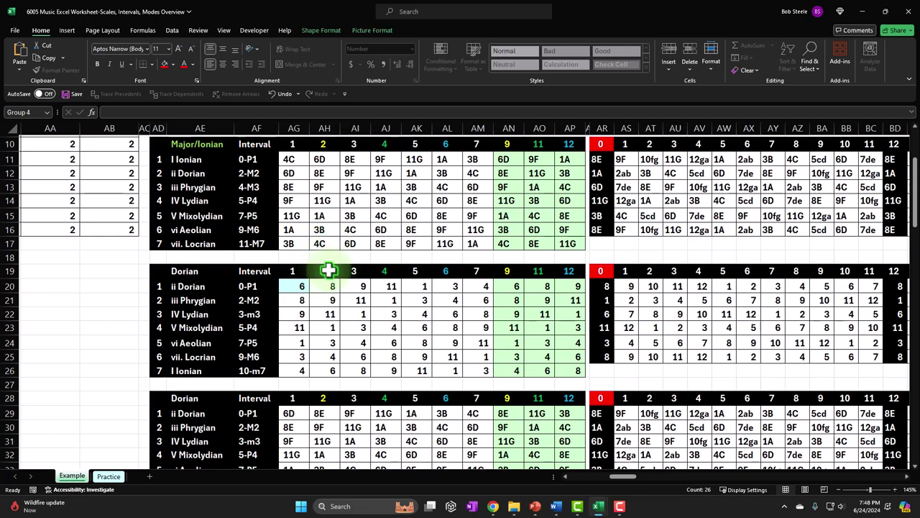
{"action": "scroll", "coordinate": [328, 270], "scroll_direction": "up", "scroll_amount": 3}
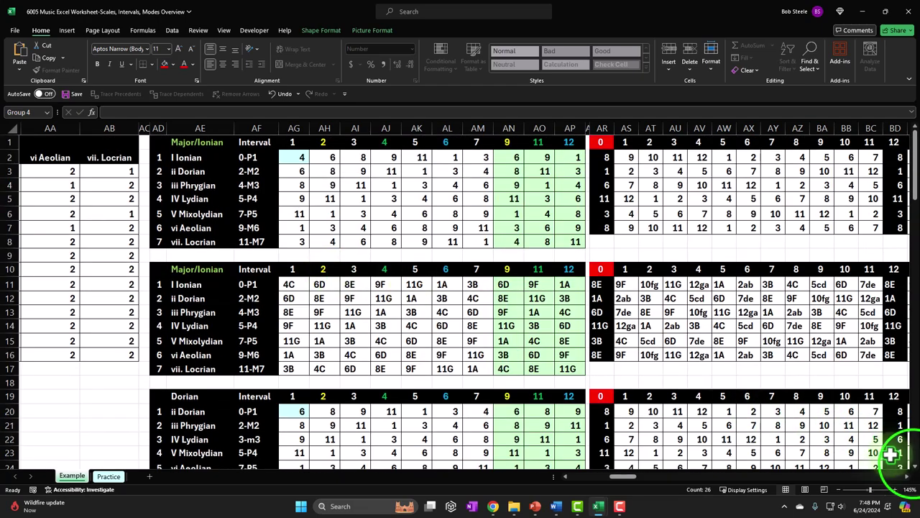
{"action": "left_click", "coordinate": [913, 465]}
{"action": "left_click_drag", "start_coordinate": [913, 465], "coordinate": [907, 476]}
{"action": "left_click", "coordinate": [907, 476]}
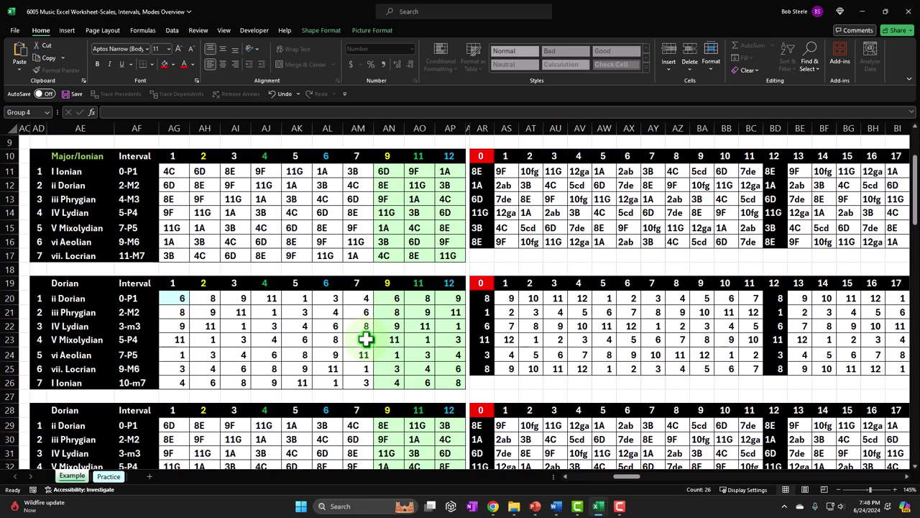
{"action": "left_click", "coordinate": [580, 228]}
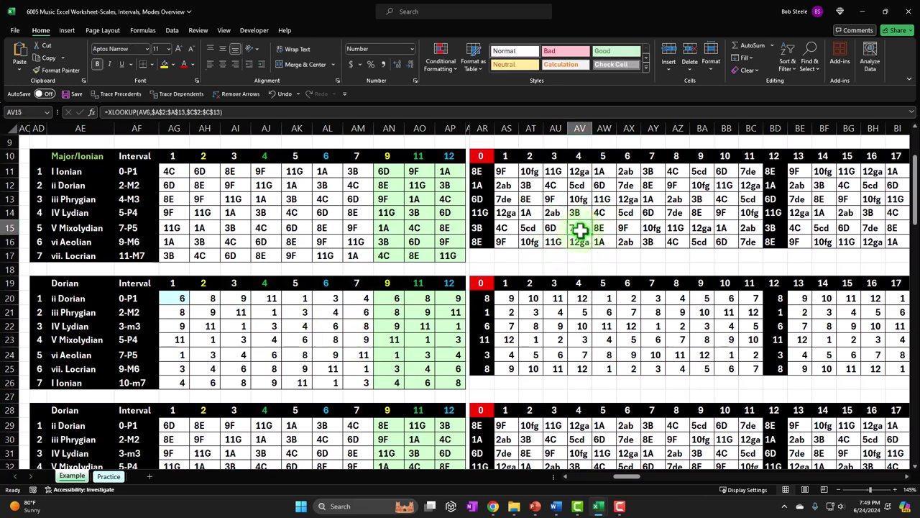
{"action": "left_click", "coordinate": [507, 172]}
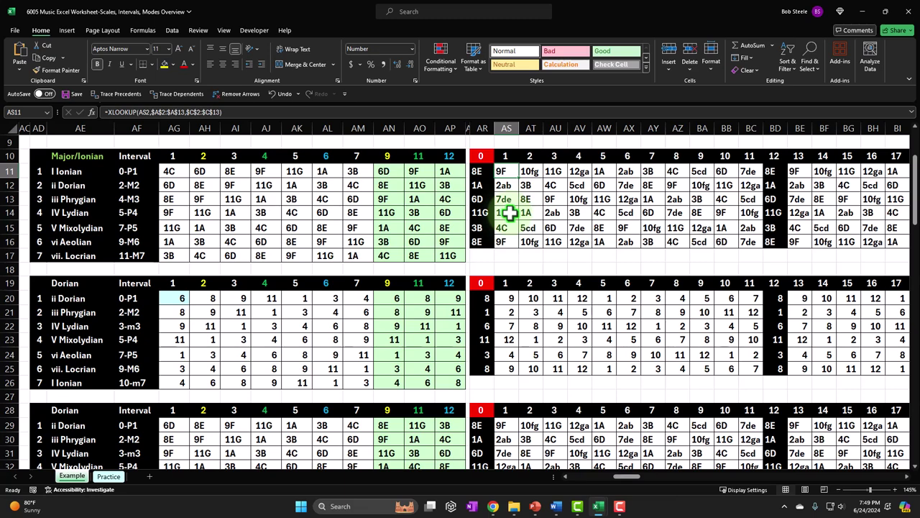
Compare the numeric Major/Ionian table with the note-name version and inspect the XLOOKUP formula behind the first I Ionian note
{"action": "left_click", "coordinate": [176, 228]}
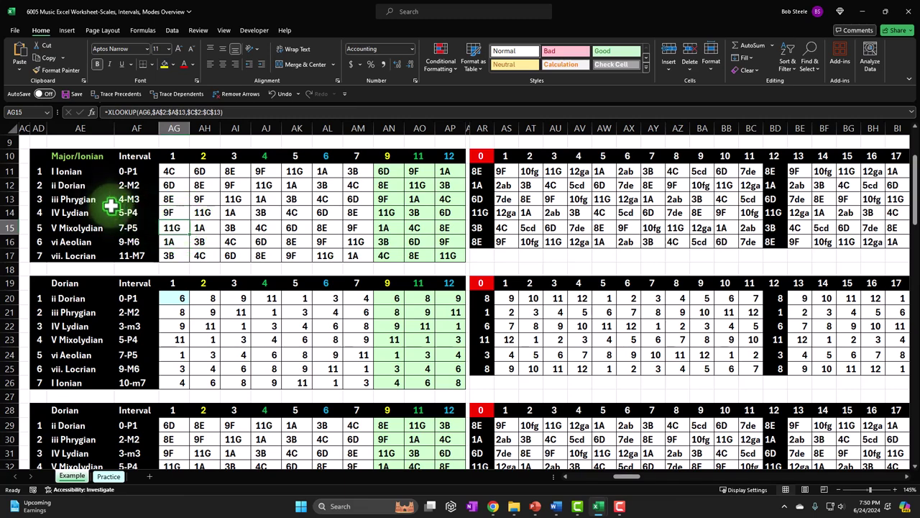
{"action": "left_click", "coordinate": [171, 171]}
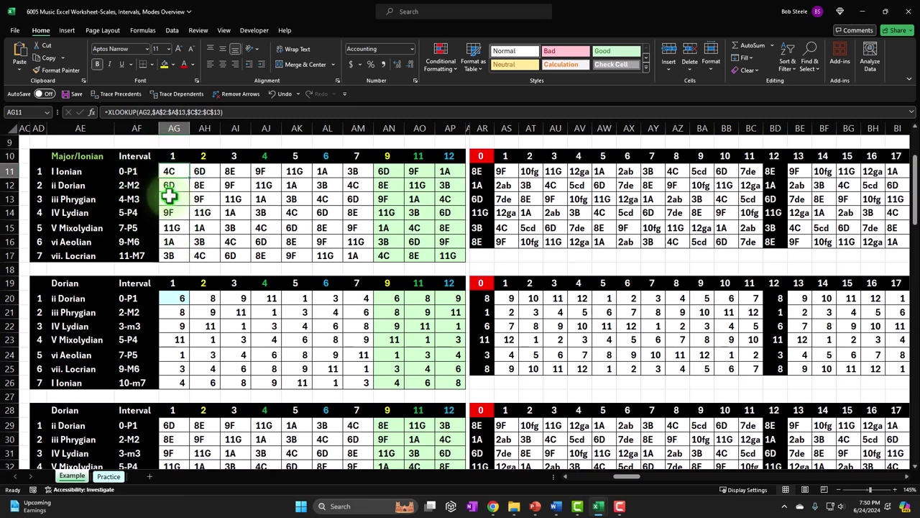
{"action": "scroll", "coordinate": [173, 243], "scroll_direction": "up", "scroll_amount": 1}
{"action": "scroll", "coordinate": [173, 243], "scroll_direction": "up", "scroll_amount": 2}
{"action": "left_click", "coordinate": [176, 158]}
{"action": "left_click_drag", "start_coordinate": [189, 160], "coordinate": [438, 245]}
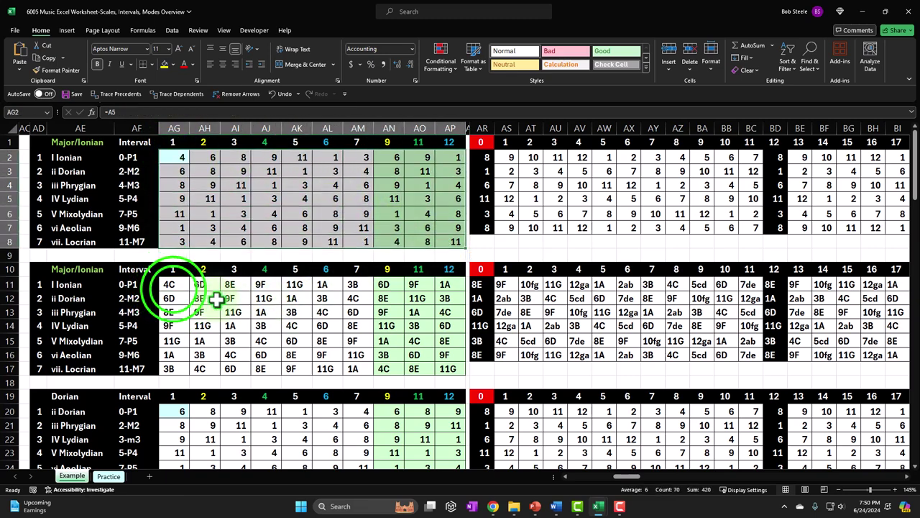
{"action": "double_click", "coordinate": [173, 287]}
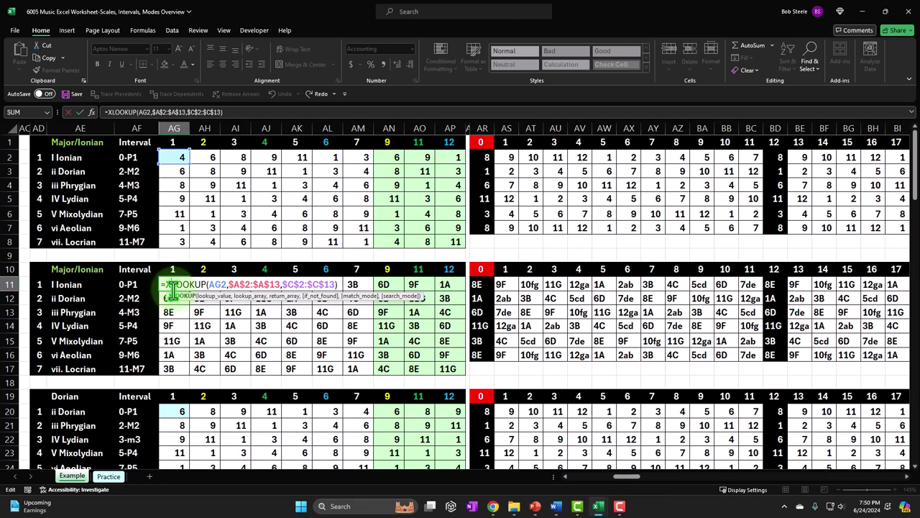
{"action": "key", "text": "Return"}
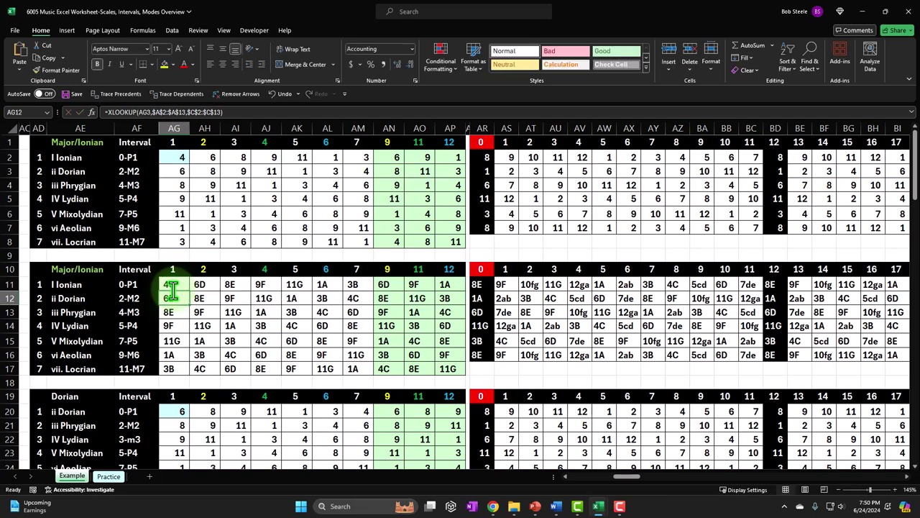
Highlight frets 0 to 12 of the note-name Major/Ionian fretboard grid, followed by its open-string column alone
{"action": "scroll", "coordinate": [173, 290], "scroll_direction": "down", "scroll_amount": 1}
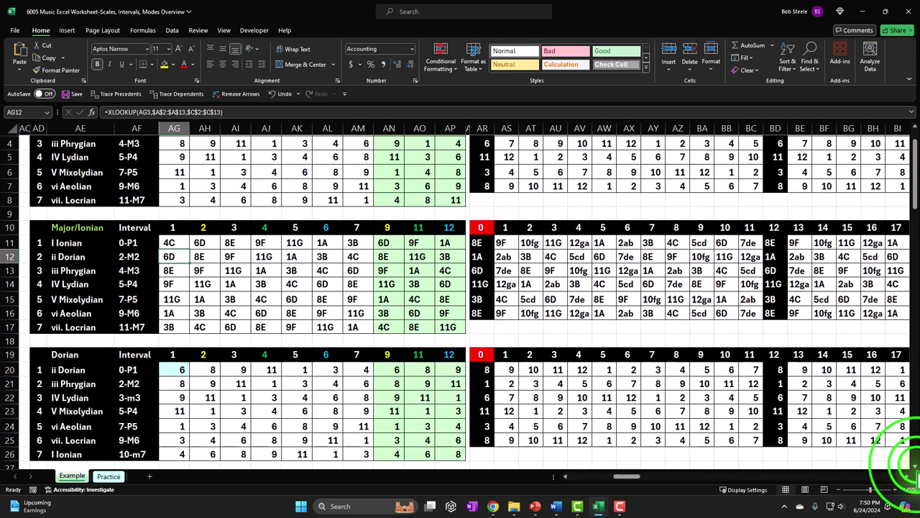
{"action": "left_click", "coordinate": [914, 466]}
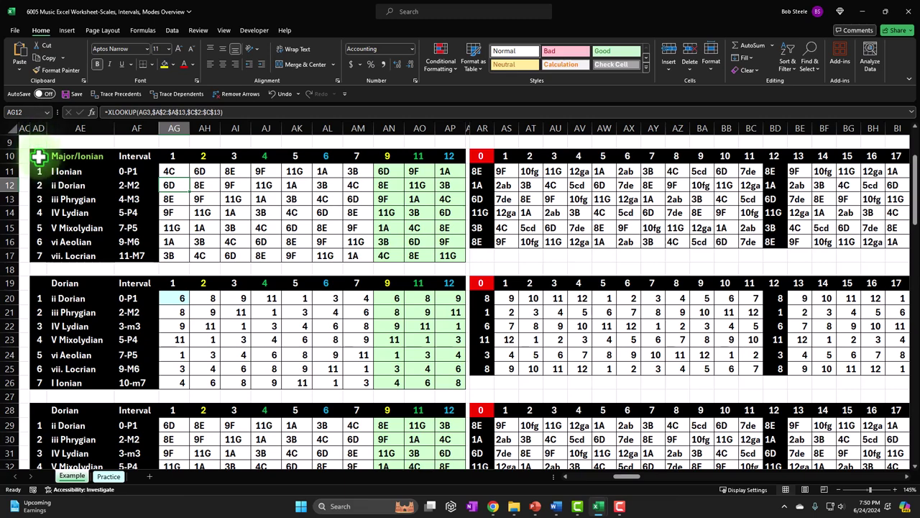
{"action": "left_click_drag", "start_coordinate": [482, 157], "coordinate": [775, 241]}
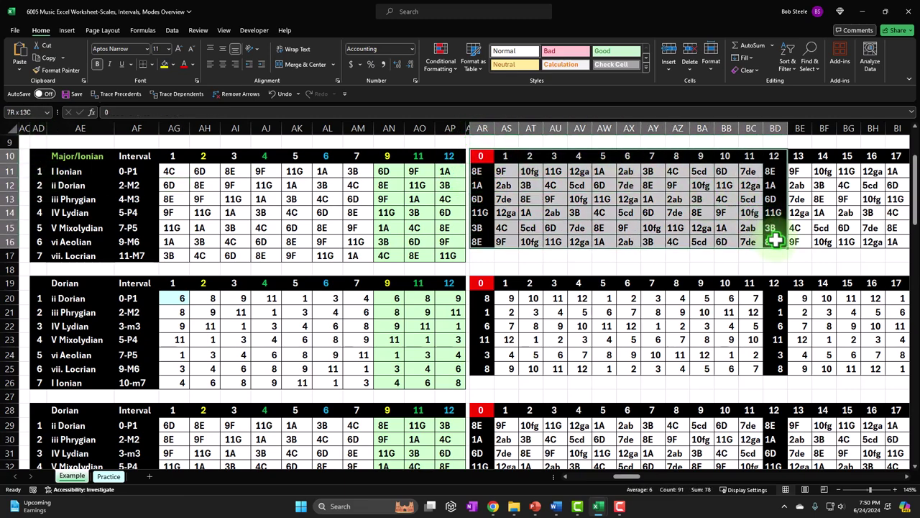
{"action": "left_click_drag", "start_coordinate": [480, 157], "coordinate": [480, 254]}
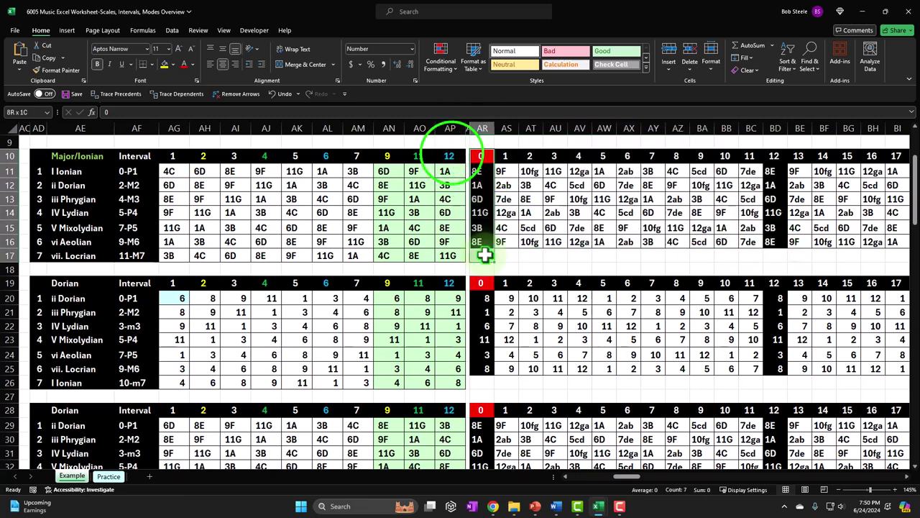
Highlight column 12 of the note-name Major/Ionian table, frets 1 to 11 of its fretboard grid, and frets 0 to 11 of the note-name Dorian grid
{"action": "left_click_drag", "start_coordinate": [452, 156], "coordinate": [451, 255]}
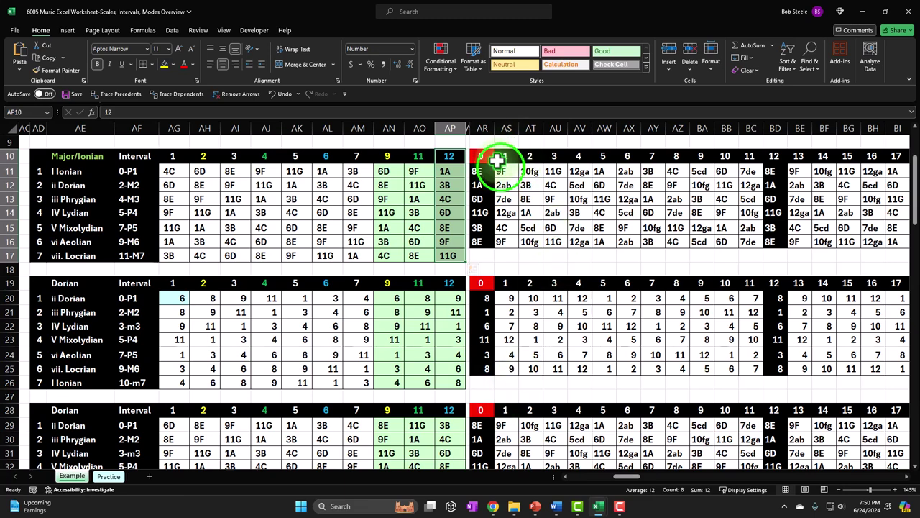
{"action": "left_click_drag", "start_coordinate": [501, 171], "coordinate": [750, 239]}
{"action": "scroll", "coordinate": [781, 329], "scroll_direction": "down", "scroll_amount": 1}
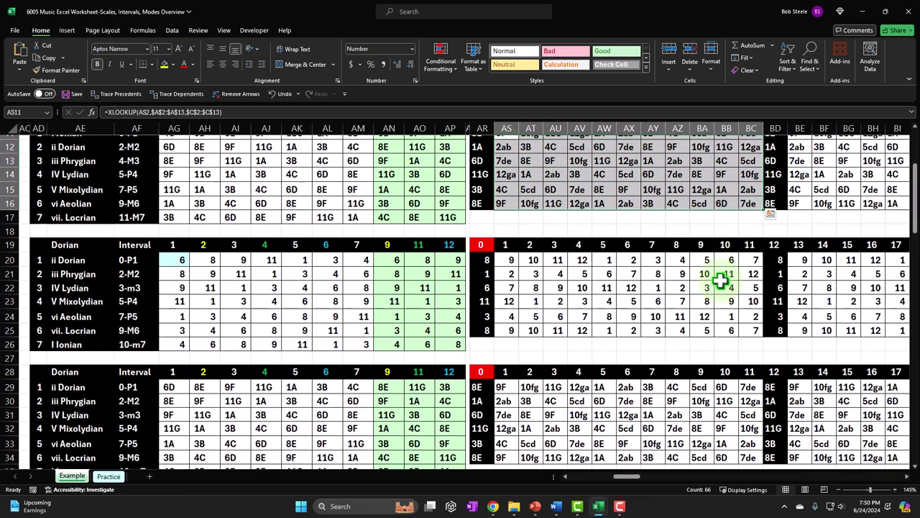
{"action": "left_click_drag", "start_coordinate": [679, 421], "coordinate": [752, 444]}
{"action": "scroll", "coordinate": [584, 385], "scroll_direction": "up", "scroll_amount": 1}
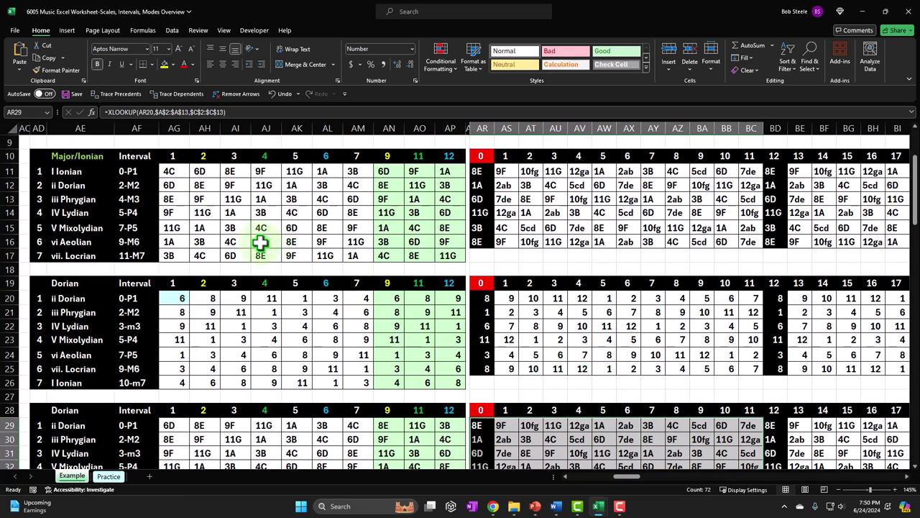
Check the number beside I Ionian and the first-note column down to vii. Locrian in the note-name Major/Ionian table, ending on its first note
{"action": "left_click", "coordinate": [40, 171]}
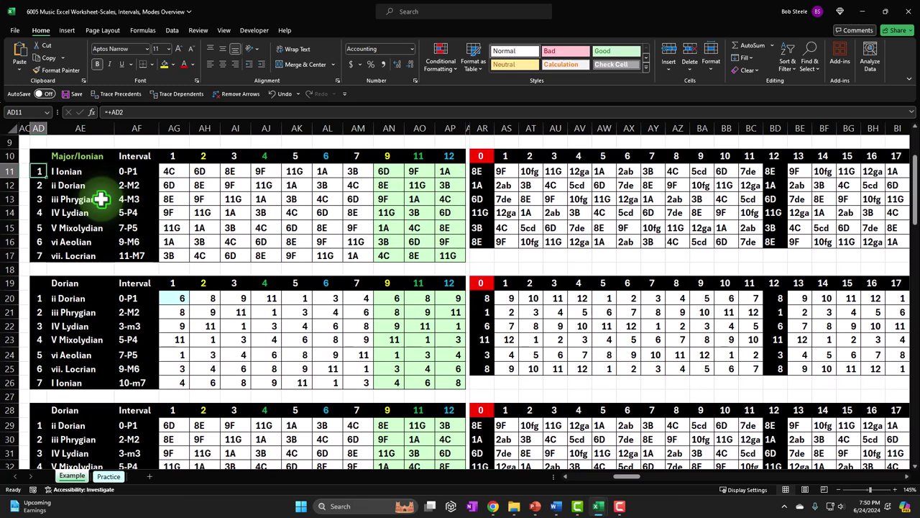
{"action": "left_click_drag", "start_coordinate": [169, 171], "coordinate": [171, 256]}
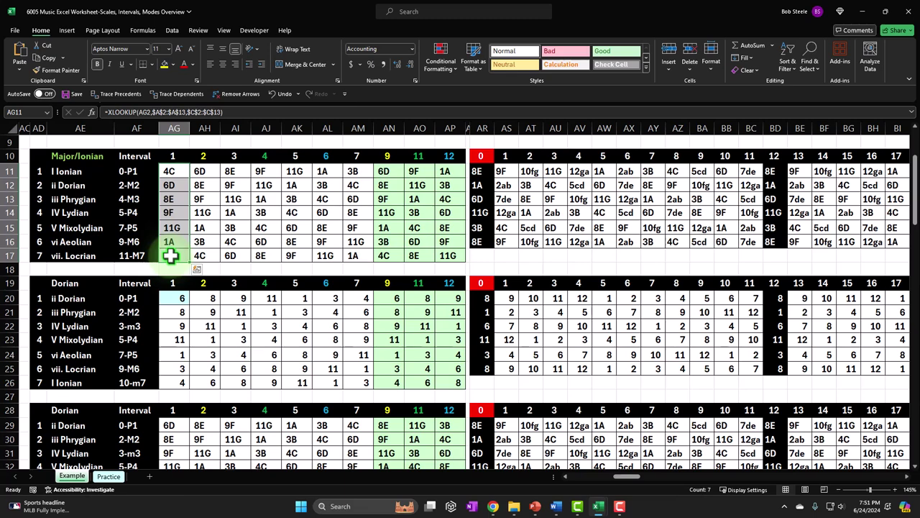
{"action": "left_click", "coordinate": [170, 171]}
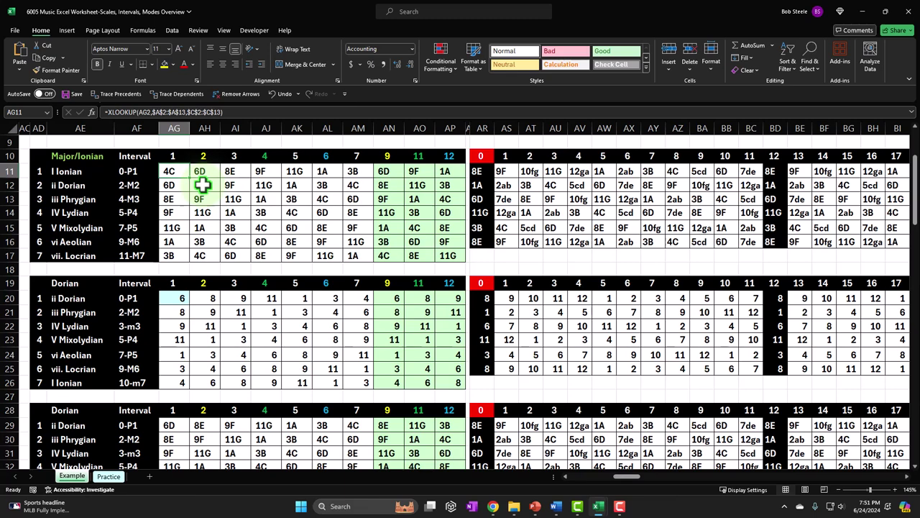
Try 5 and then 6 as the starting note of I Ionian in the numeric Major/Ionian table
{"action": "scroll", "coordinate": [204, 185], "scroll_direction": "up", "scroll_amount": 3}
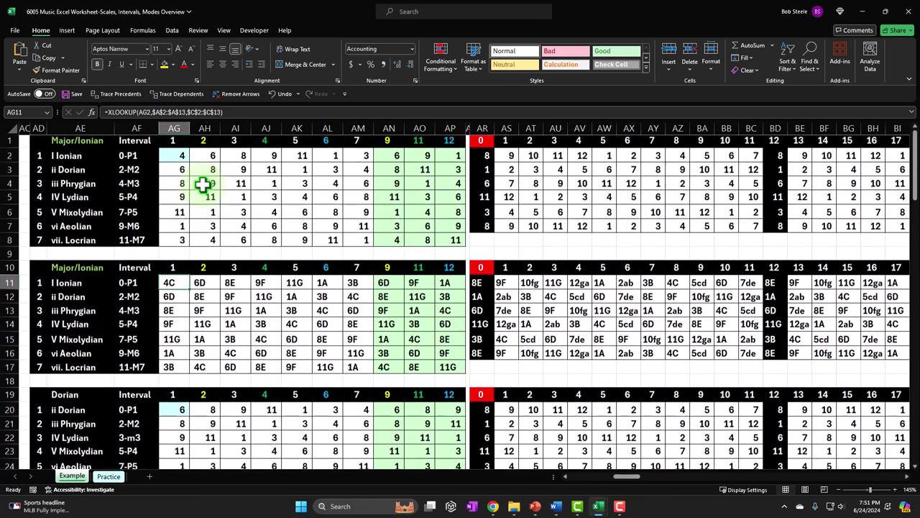
{"action": "left_click", "coordinate": [176, 155]}
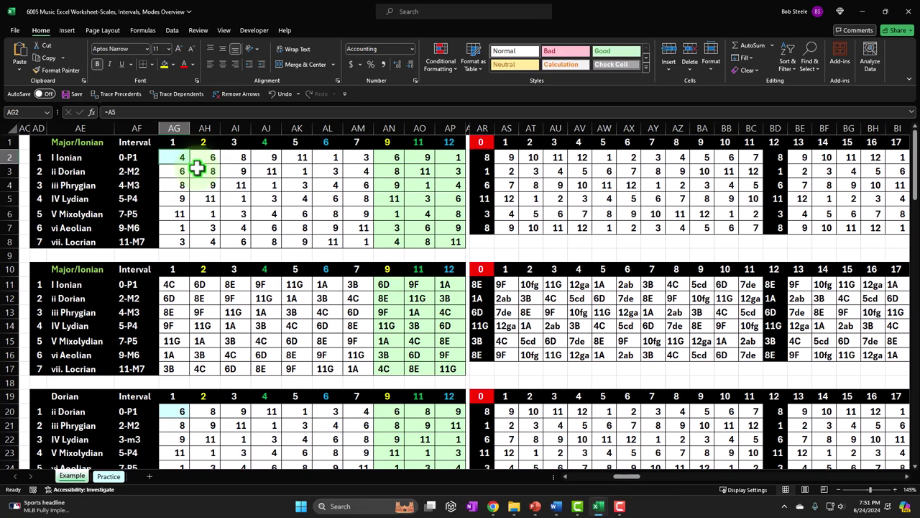
{"action": "type", "text": "5"}
{"action": "key", "text": "Return"}
{"action": "left_click", "coordinate": [185, 162]}
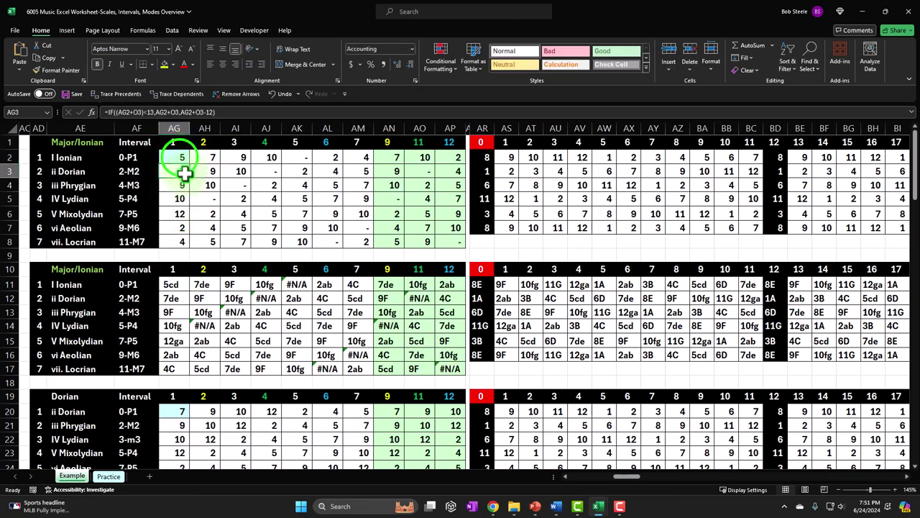
{"action": "type", "text": "6"}
{"action": "key", "text": "Return"}
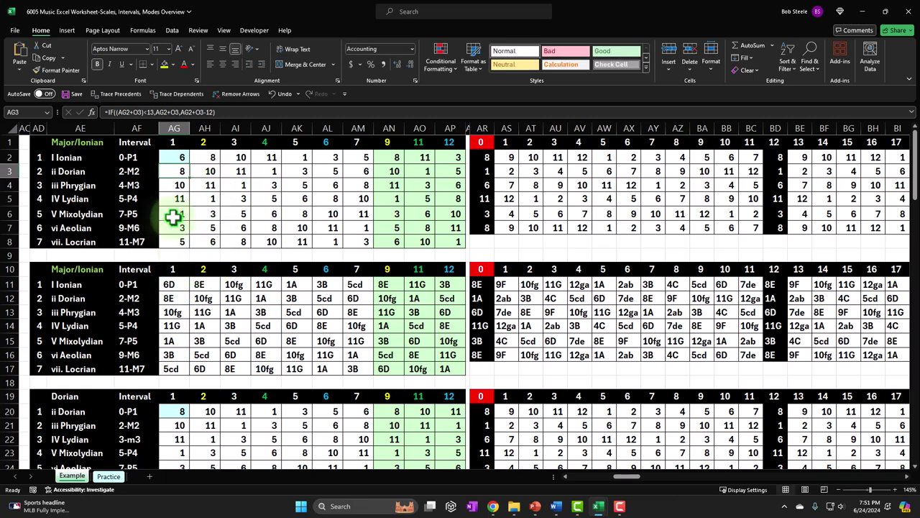
Set the starting note of I Ionian in the numeric Major/Ionian table to 4
{"action": "left_click", "coordinate": [182, 158]}
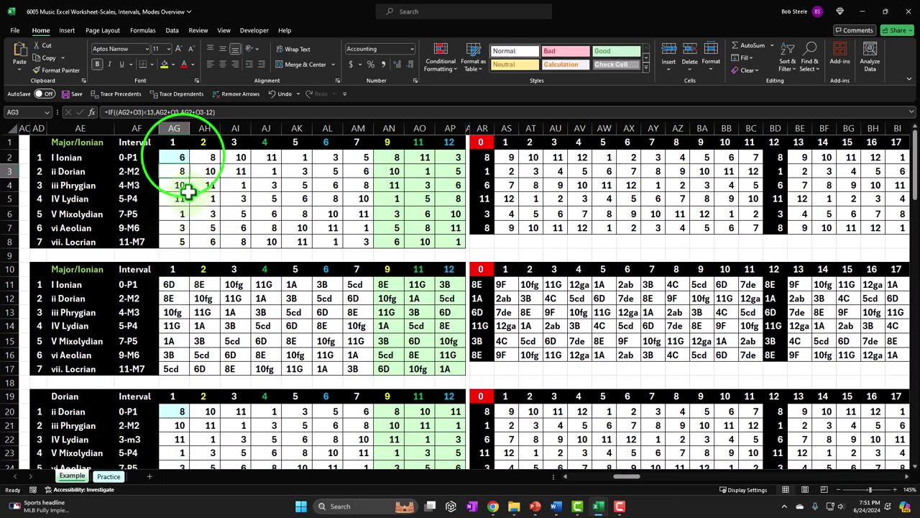
{"action": "type", "text": "4"}
{"action": "key", "text": "Return"}
Go through the mode numbers 1 to 7 beside the note-name Major/Ionian table one by one
{"action": "scroll", "coordinate": [214, 246], "scroll_direction": "down", "scroll_amount": 1}
{"action": "scroll", "coordinate": [215, 246], "scroll_direction": "down", "scroll_amount": 1}
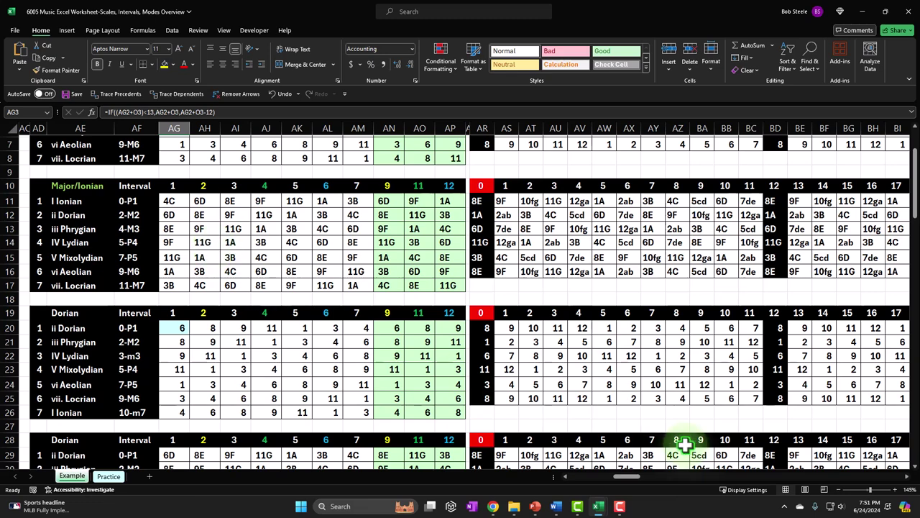
{"action": "scroll", "coordinate": [673, 401], "scroll_direction": "down", "scroll_amount": 1}
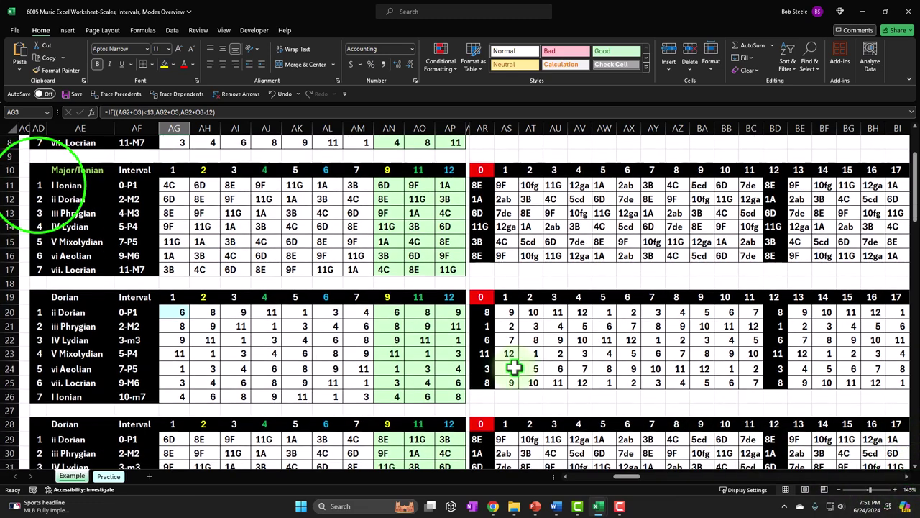
{"action": "left_click", "coordinate": [39, 185]}
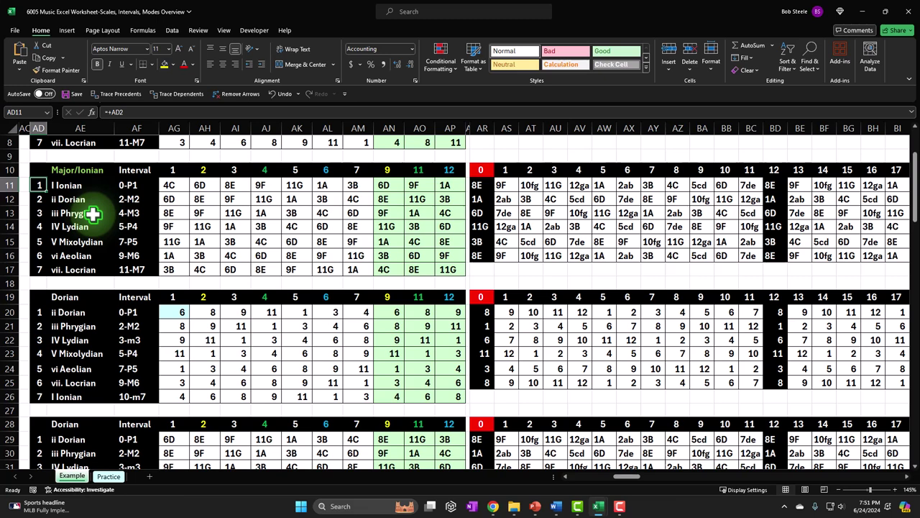
{"action": "key", "text": "Down"}
{"action": "key", "text": "Down"}
{"action": "key", "text": "Down"}
{"action": "key", "text": "Down"}
{"action": "key", "text": "Down"}
{"action": "key", "text": "Down"}
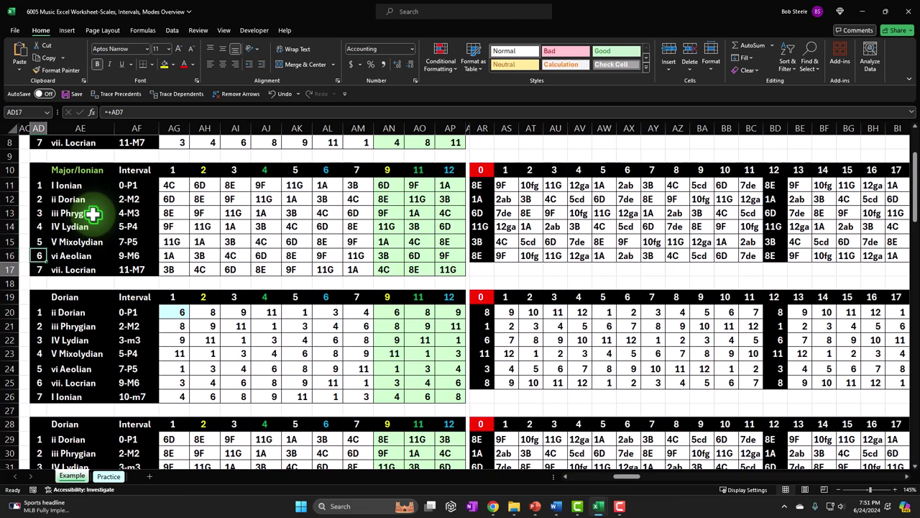
Go back up the mode numbers from 7 to 1 and compare number 1 with the I Ionian label
{"action": "key", "text": "Up"}
{"action": "key", "text": "Up"}
{"action": "key", "text": "Up"}
{"action": "key", "text": "Up"}
{"action": "key", "text": "Up"}
{"action": "key", "text": "Up"}
{"action": "key", "text": "Right"}
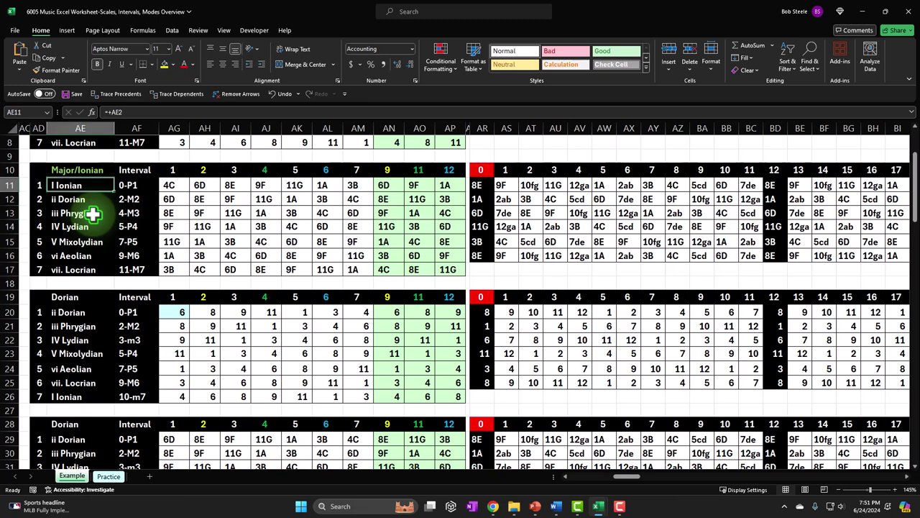
{"action": "key", "text": "Left"}
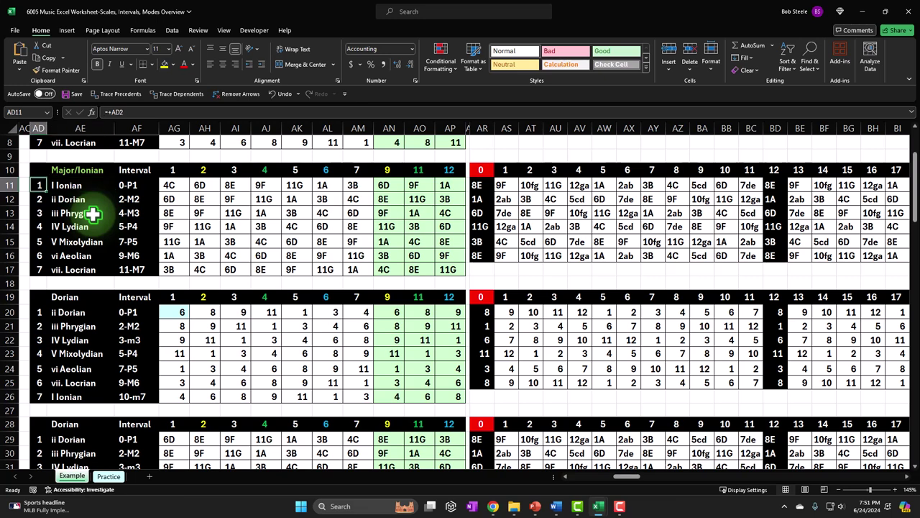
Go through the mode names from I Ionian down to vii. Locrian in the note-name Major/Ionian table
{"action": "key", "text": "Right"}
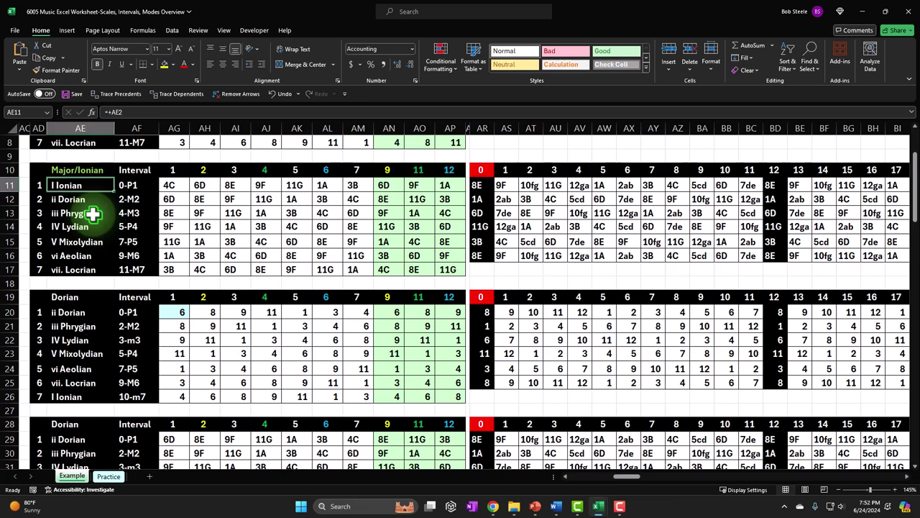
{"action": "key", "text": "Down"}
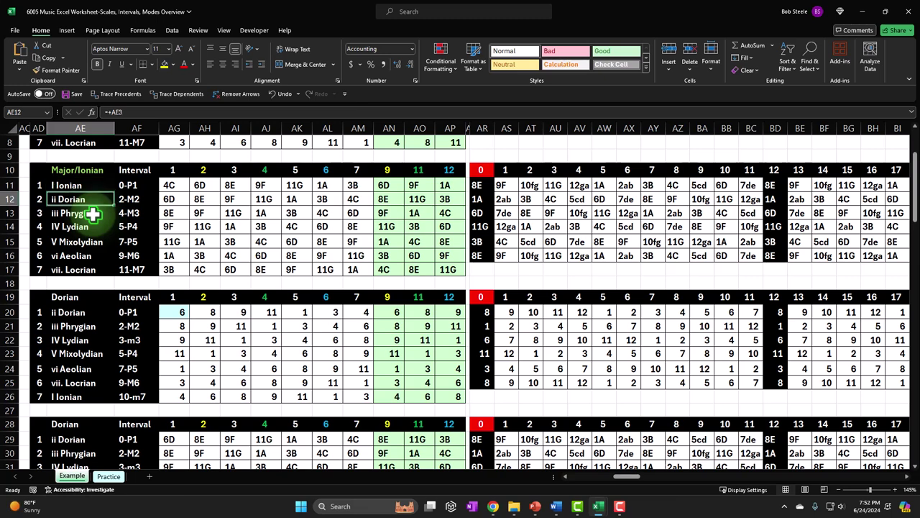
{"action": "key", "text": "Down"}
{"action": "key", "text": "Down"}
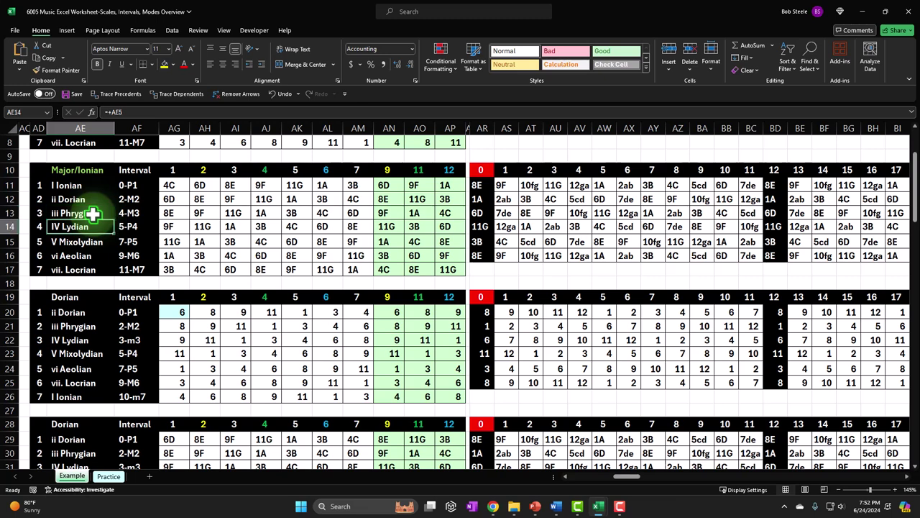
{"action": "key", "text": "Down"}
{"action": "key", "text": "Down"}
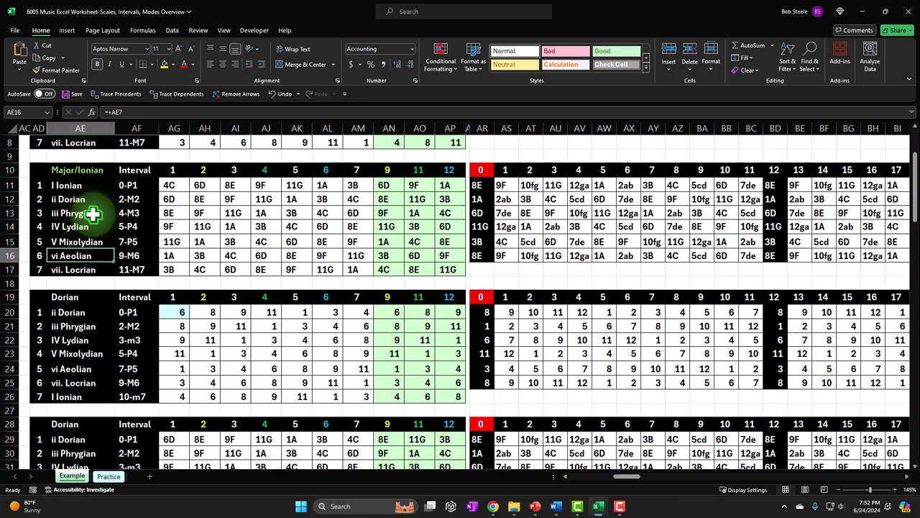
{"action": "key", "text": "Down"}
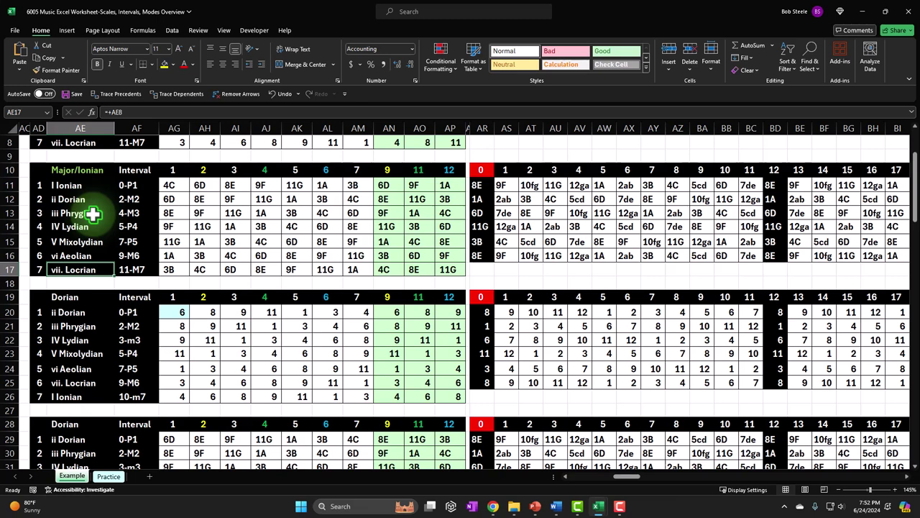
Review each Major/Ionian mode name a second time, pausing on Ionian, Dorian, Phrygian, Lydian and Mixolydian before ending on Locrian
{"action": "left_click", "coordinate": [58, 186]}
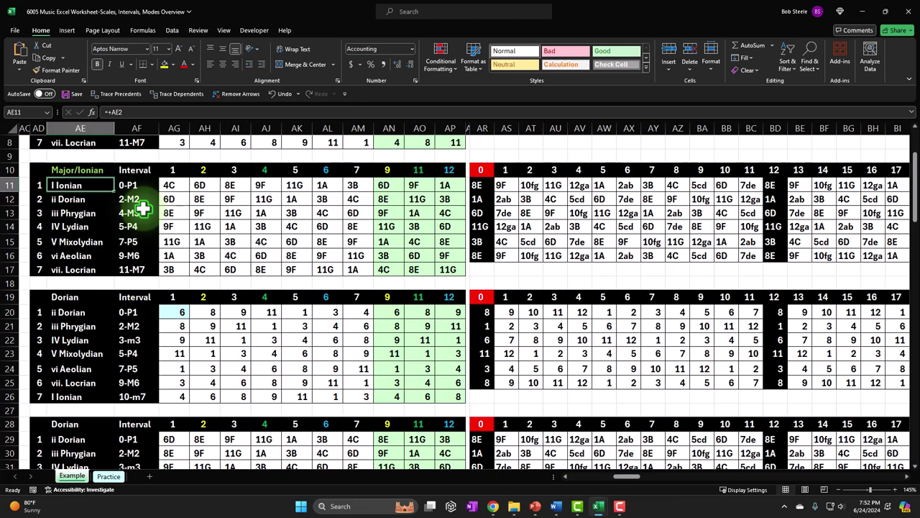
{"action": "key", "text": "Down"}
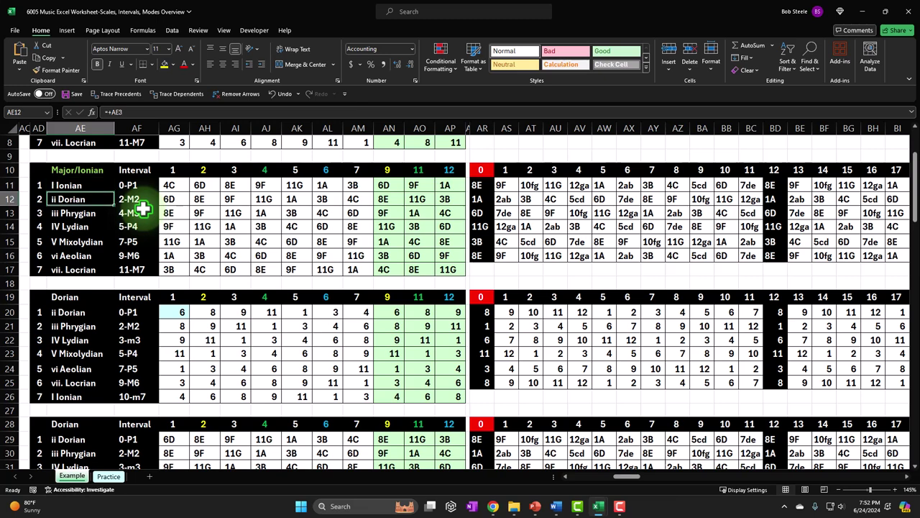
{"action": "left_click", "coordinate": [65, 214]}
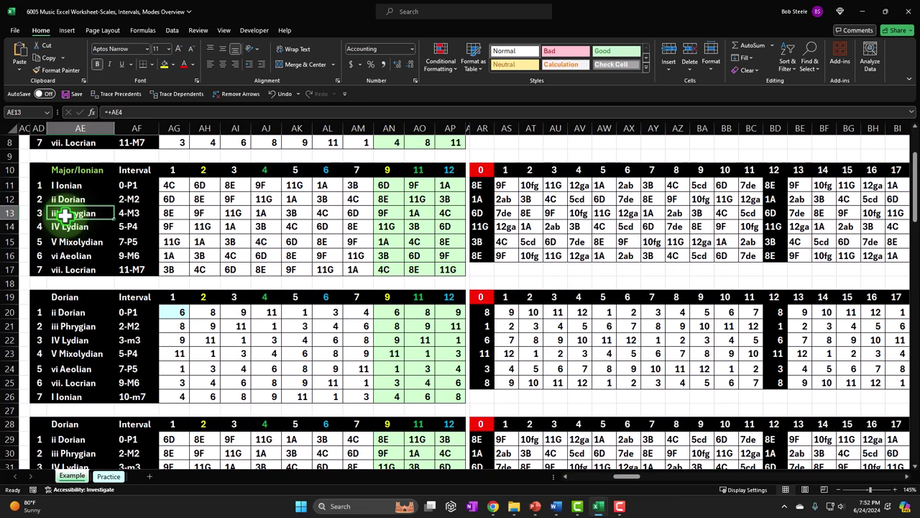
{"action": "left_click", "coordinate": [65, 228]}
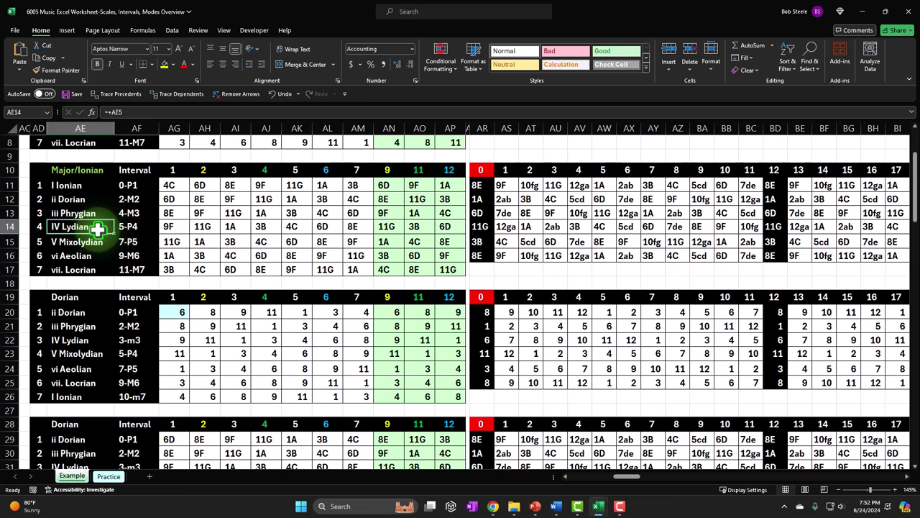
{"action": "left_click", "coordinate": [94, 241]}
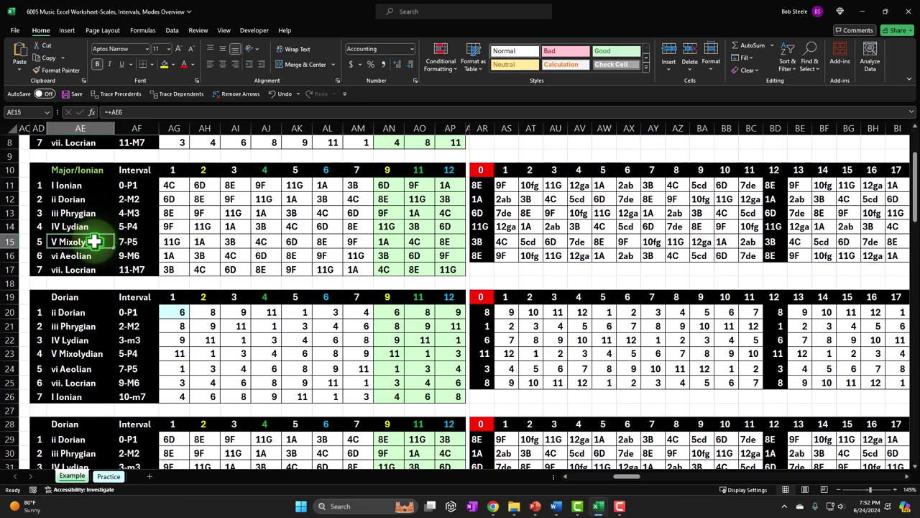
{"action": "key", "text": "Down"}
{"action": "key", "text": "Down"}
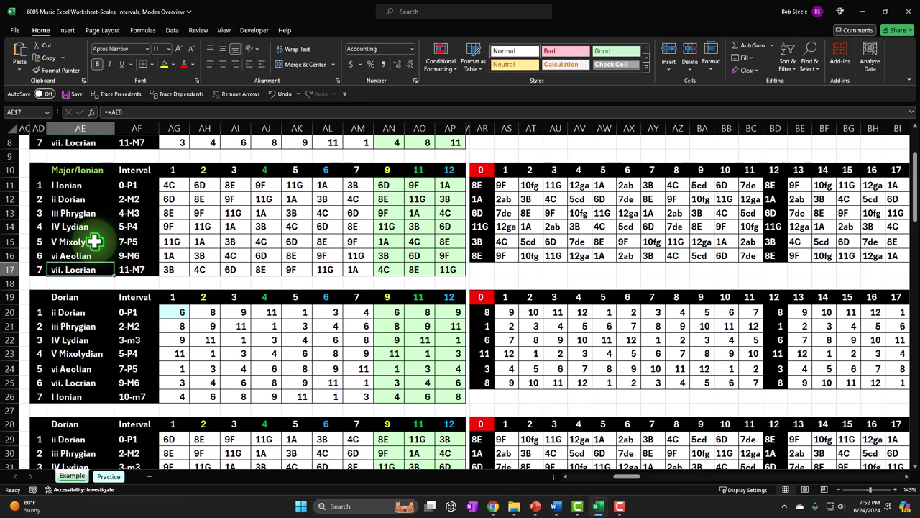
Return to I Ionian and highlight column 3 of the note-name Major/Ionian table from its header down to the vi Aeolian row
{"action": "left_click", "coordinate": [84, 184]}
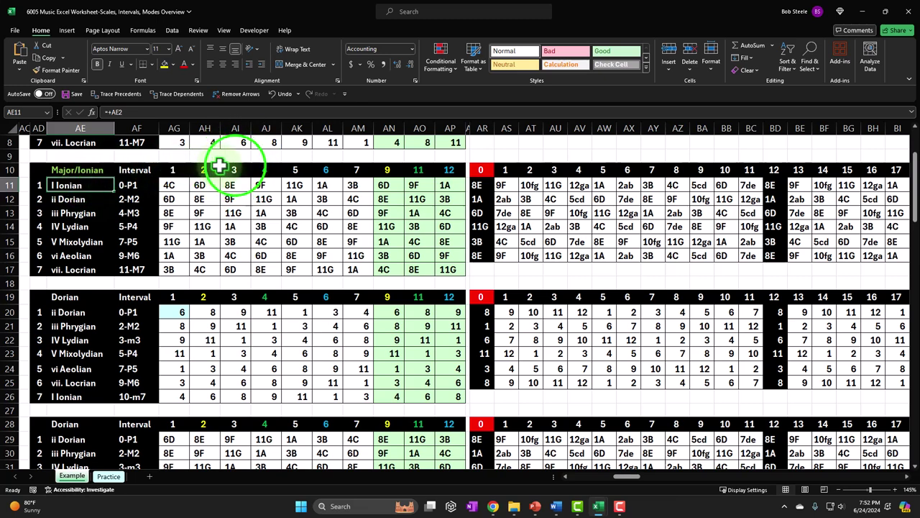
{"action": "left_click_drag", "start_coordinate": [235, 166], "coordinate": [232, 257]}
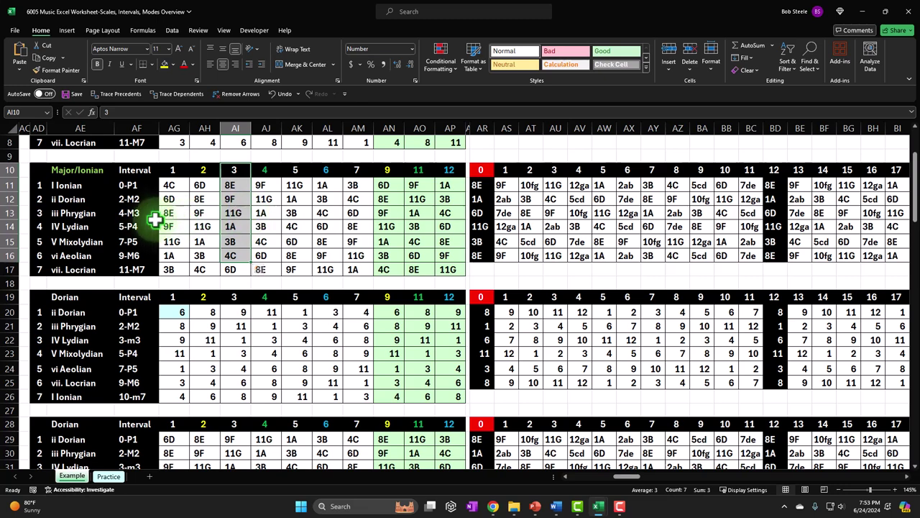
{"action": "key", "text": "Escape"}
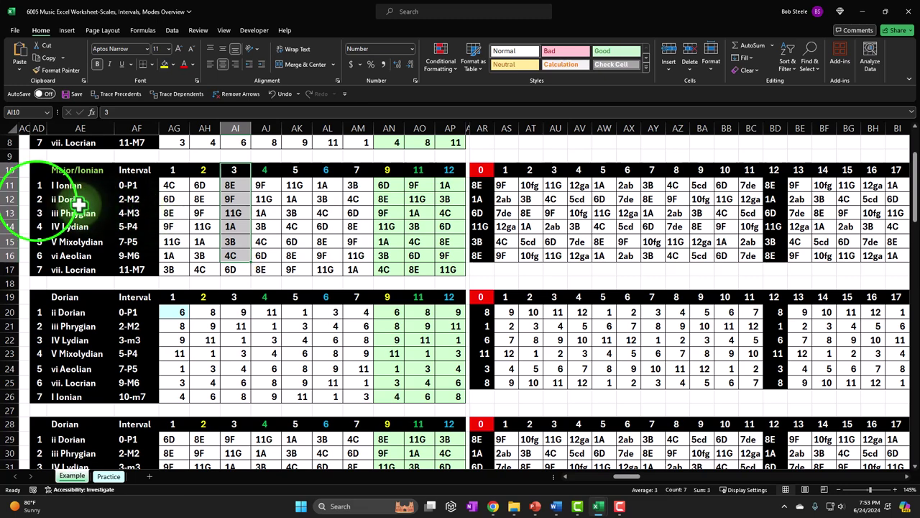
Check the number beside ii Dorian, the I Ionian label and the Major/Ionian heading of the note-name table
{"action": "left_click", "coordinate": [38, 200]}
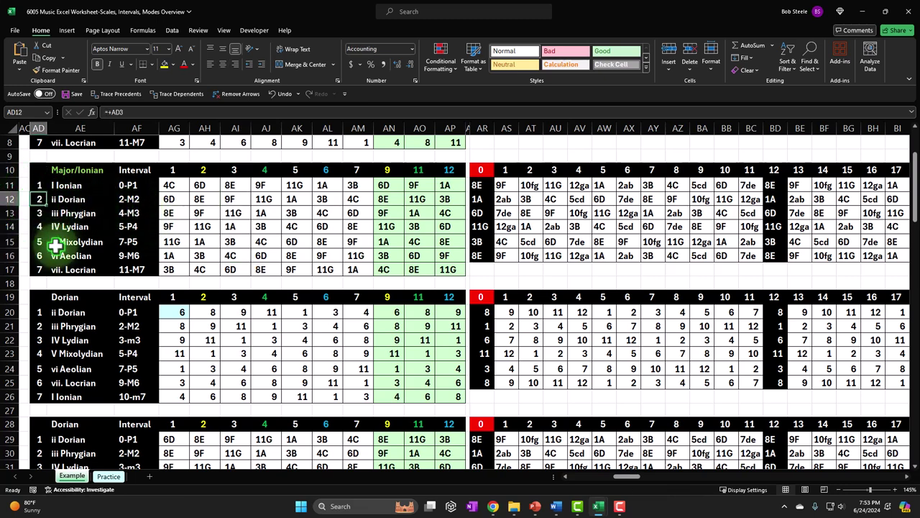
{"action": "key", "text": "Up"}
{"action": "key", "text": "Right"}
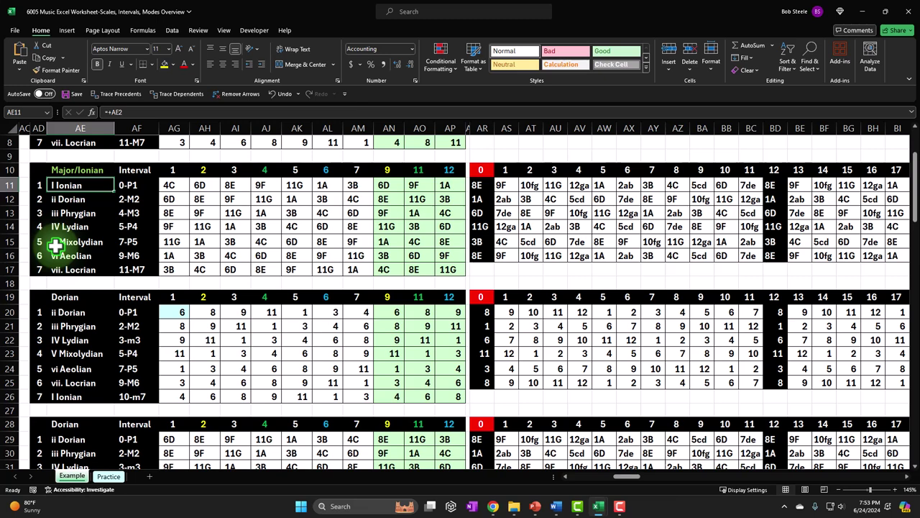
{"action": "key", "text": "Up"}
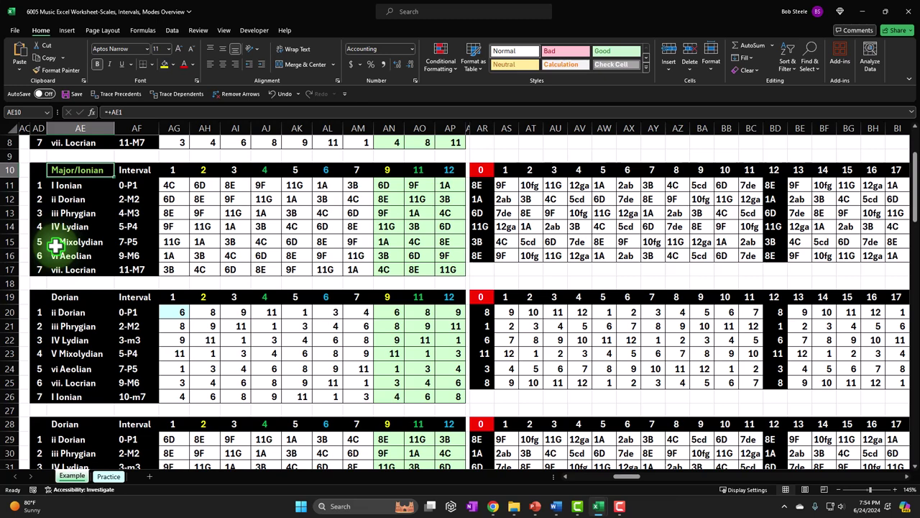
{"action": "key", "text": "Down"}
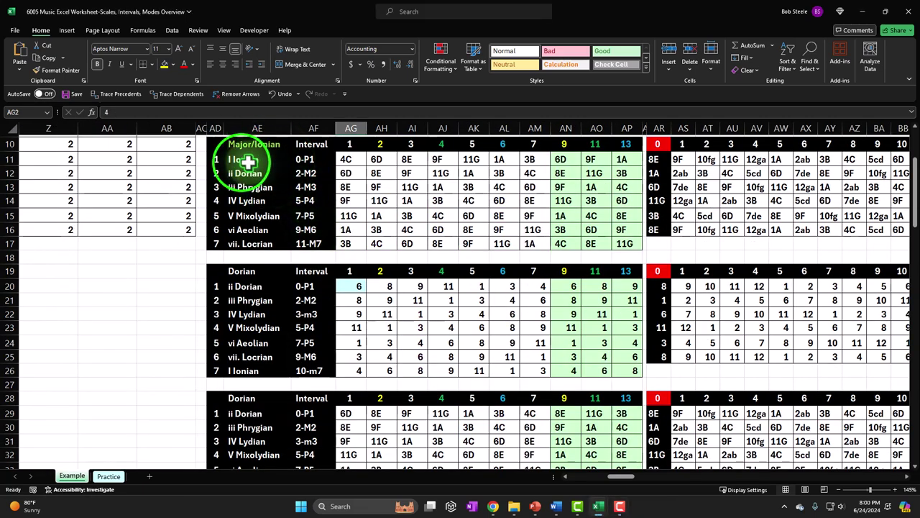
From I Ionian, go to column 1 of the note-name Major/Ionian table and follow its notes down to vii. Locrian
{"action": "left_click", "coordinate": [242, 163]}
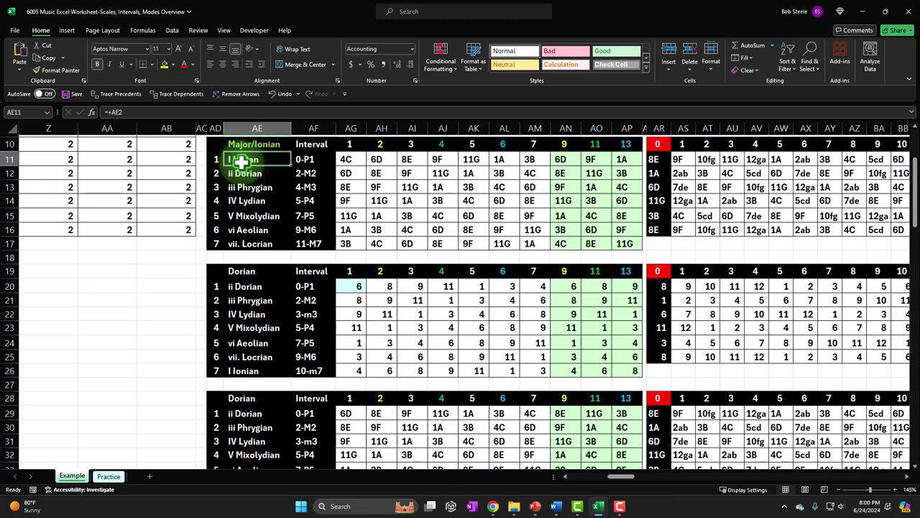
{"action": "key", "text": "Right"}
{"action": "key", "text": "Right"}
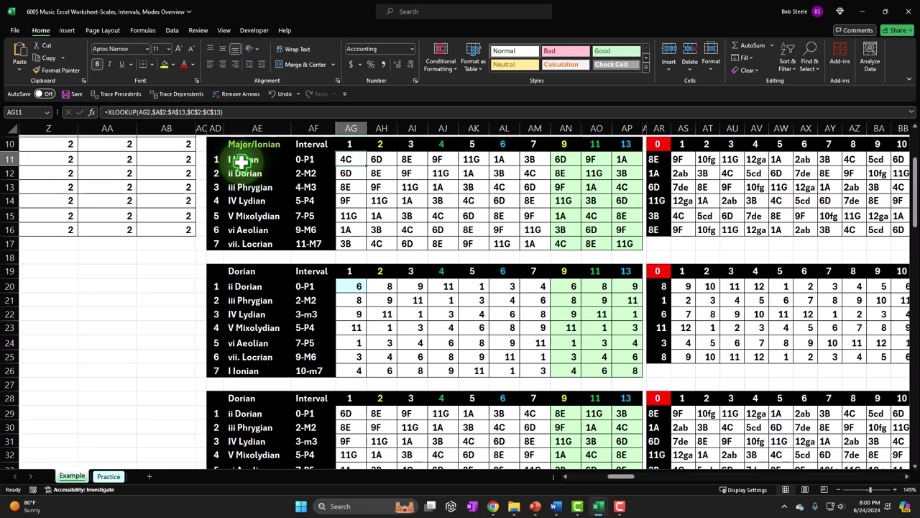
{"action": "key", "text": "Down"}
{"action": "key", "text": "Down"}
{"action": "key", "text": "Down"}
{"action": "key", "text": "Down"}
{"action": "key", "text": "Down"}
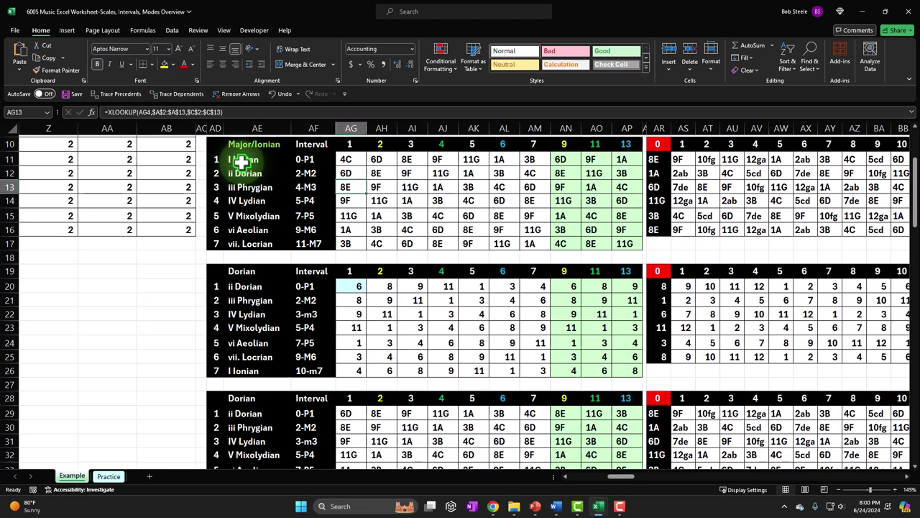
{"action": "key", "text": "Down"}
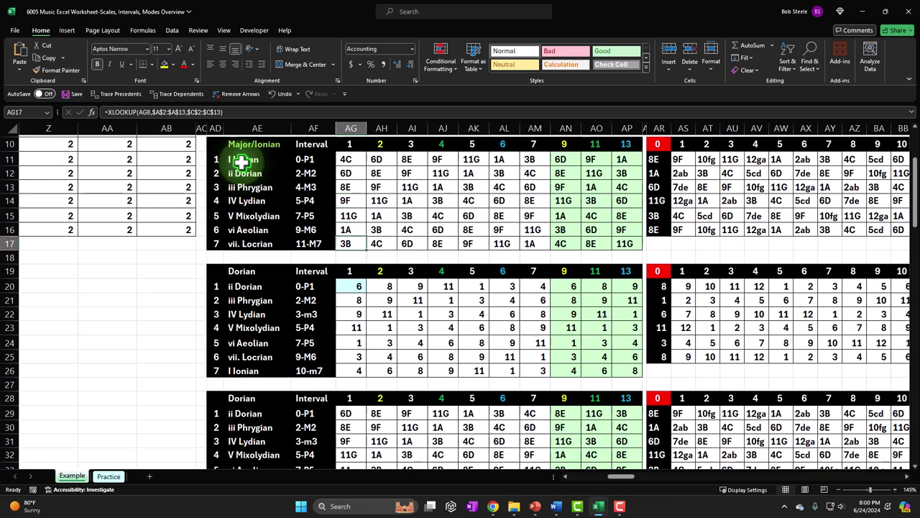
Return to the Major/Ionian heading and run down the mode numbers beside the names to 6, vi Aeolian
{"action": "key", "text": "Up"}
{"action": "key", "text": "Up"}
{"action": "key", "text": "Up"}
{"action": "key", "text": "Up"}
{"action": "key", "text": "Up"}
{"action": "key", "text": "Up"}
{"action": "key", "text": "Up"}
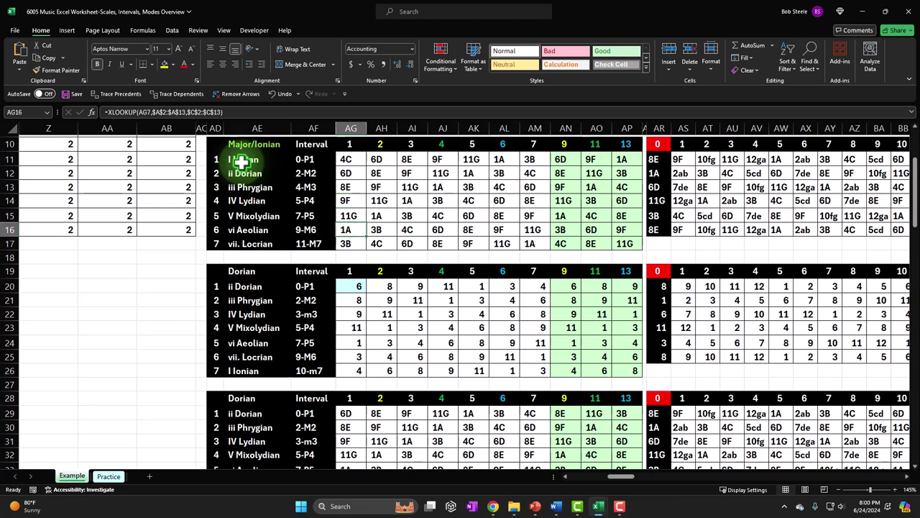
{"action": "key", "text": "Left"}
{"action": "key", "text": "Left"}
{"action": "key", "text": "Left"}
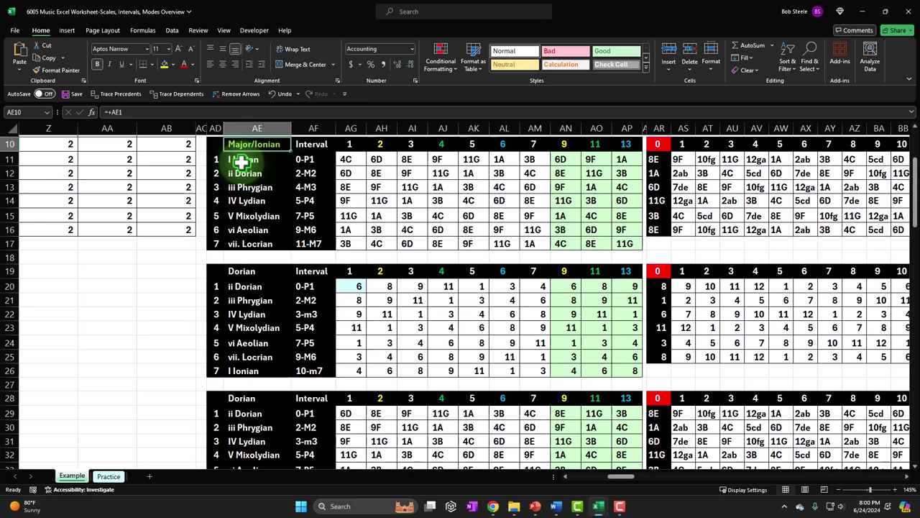
{"action": "key", "text": "Down"}
{"action": "key", "text": "Down"}
{"action": "key", "text": "Down"}
{"action": "key", "text": "Down"}
{"action": "key", "text": "Down"}
{"action": "key", "text": "Down"}
{"action": "key", "text": "Down"}
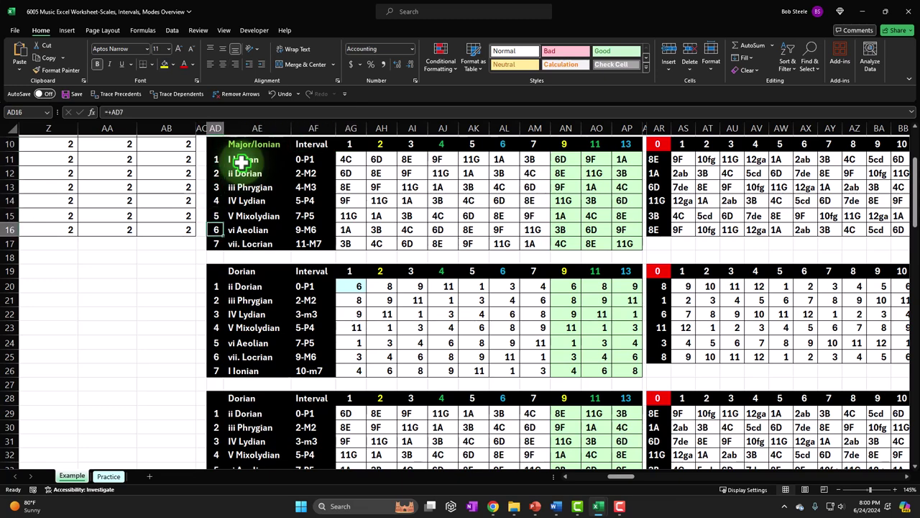
Return to the first note of the I Ionian row and step across its scale notes from column 1 to column 7
{"action": "key", "text": "Up"}
{"action": "key", "text": "Up"}
{"action": "key", "text": "Up"}
{"action": "key", "text": "Up"}
{"action": "key", "text": "Up"}
{"action": "key", "text": "Right"}
{"action": "key", "text": "Right"}
{"action": "key", "text": "Right"}
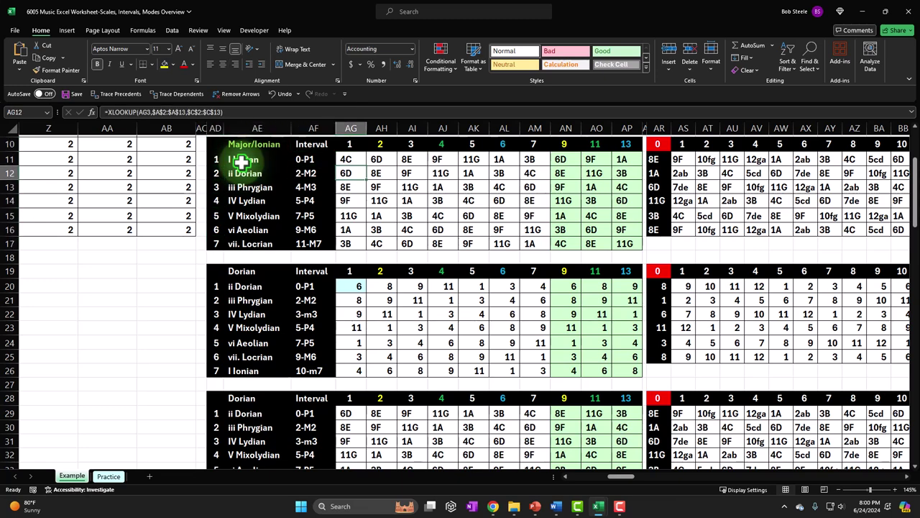
{"action": "key", "text": "Up"}
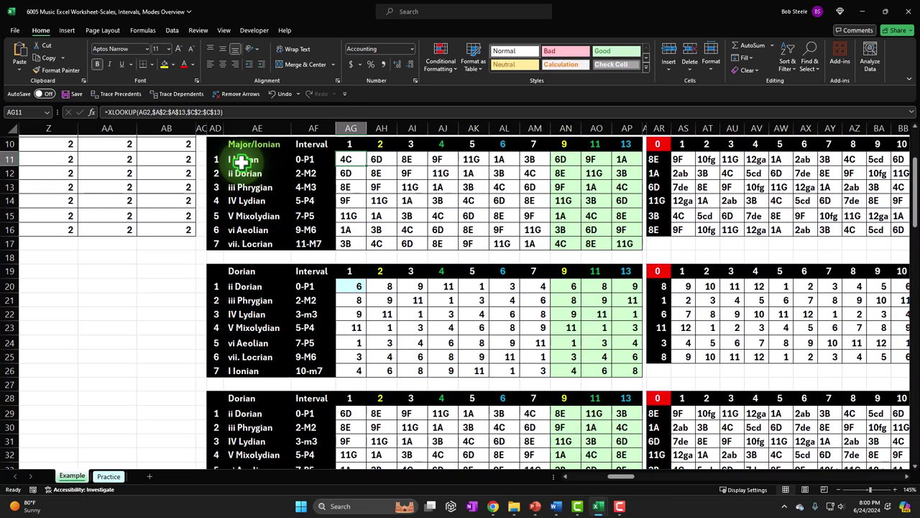
{"action": "key", "text": "Right"}
{"action": "key", "text": "Right"}
{"action": "key", "text": "Right"}
{"action": "key", "text": "Right"}
{"action": "key", "text": "Right"}
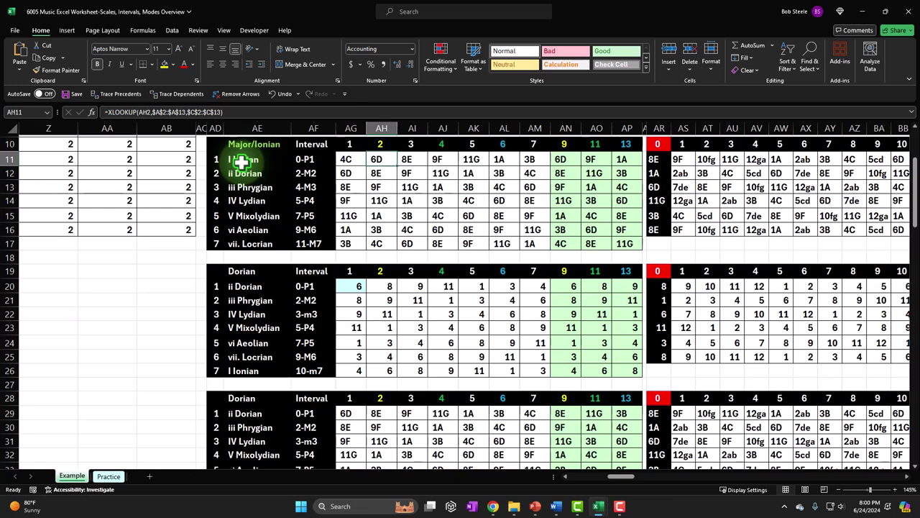
{"action": "key", "text": "Right"}
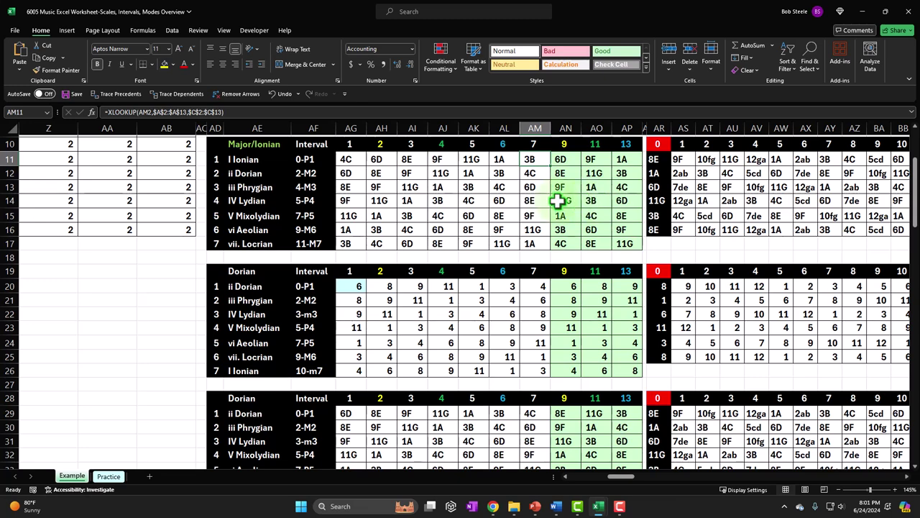
Highlight the I Ionian row's notes 4C, 8E, 11G and 3B under columns 1, 3, 5 and 7
{"action": "left_click", "coordinate": [350, 157]}
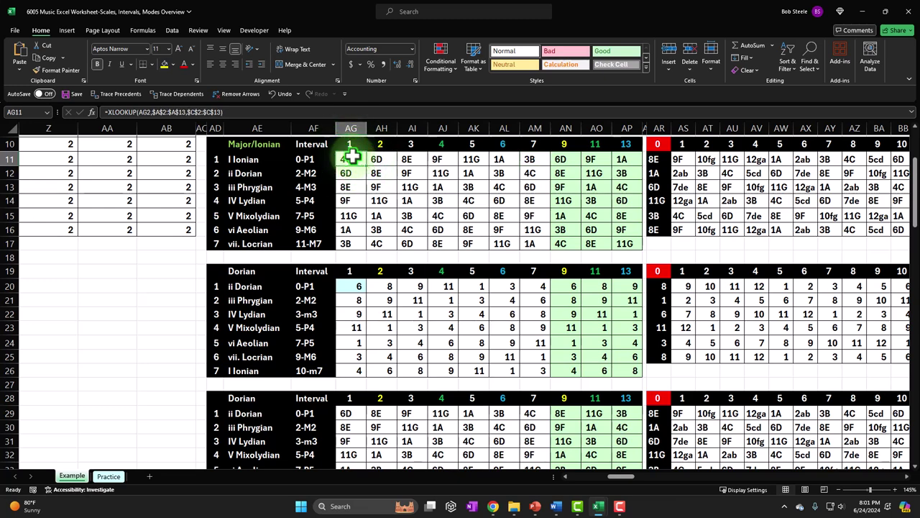
{"action": "left_click", "coordinate": [411, 159], "text": "ctrl"}
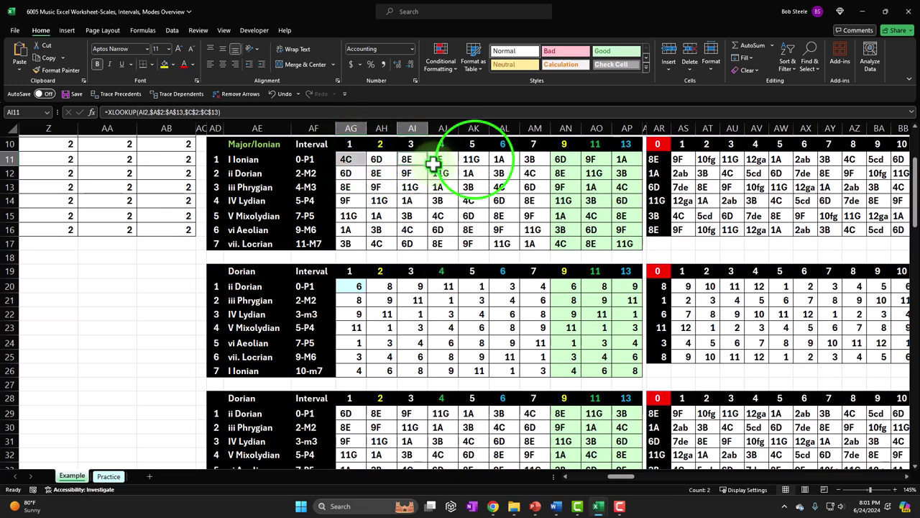
{"action": "left_click", "coordinate": [473, 158], "text": "ctrl"}
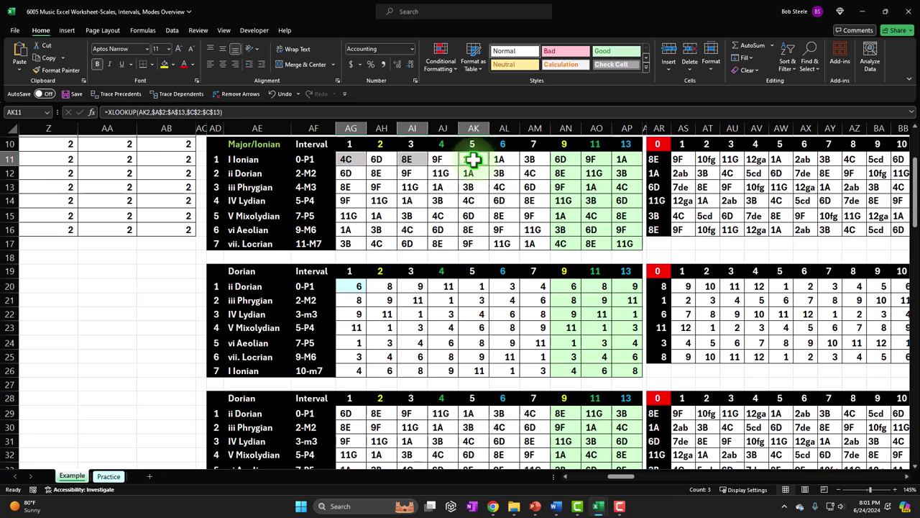
{"action": "left_click", "coordinate": [539, 159], "text": "ctrl"}
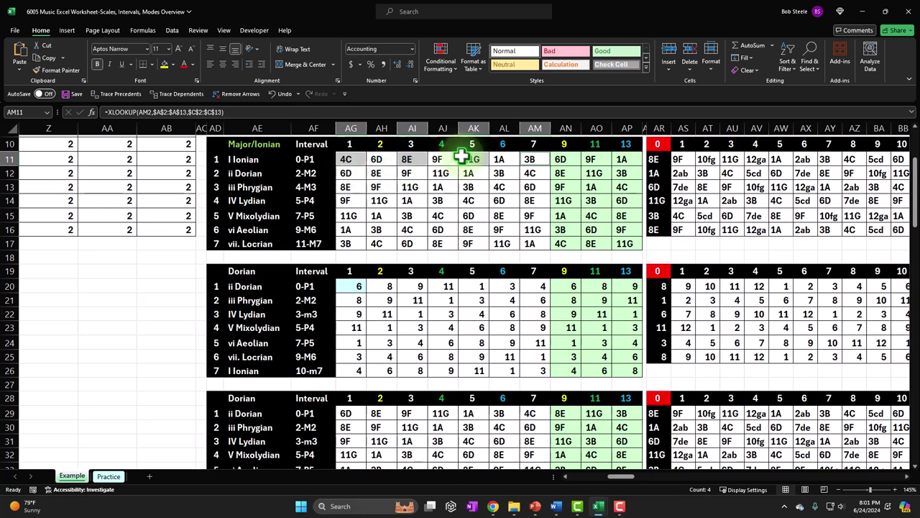
Compare the I Ionian row's 9, 11 and 13 extension notes with its notes under 2, 4 and 6
{"action": "left_click", "coordinate": [563, 162]}
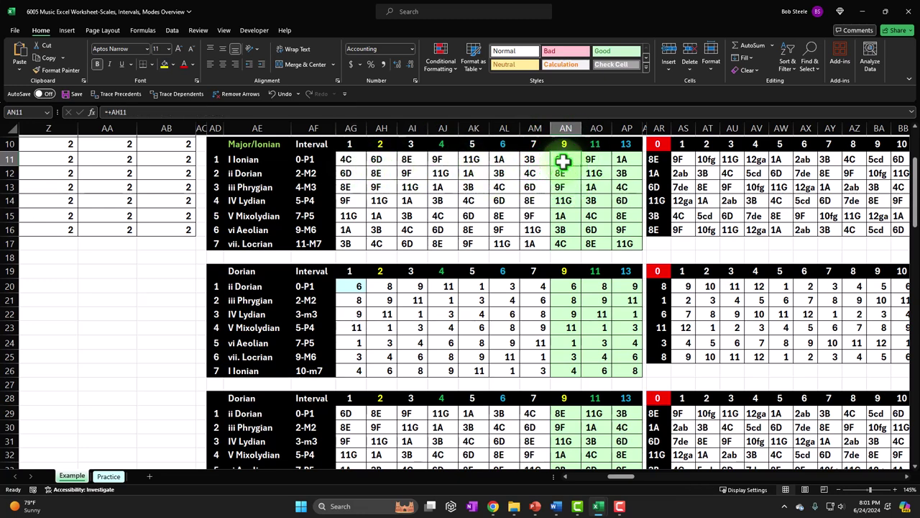
{"action": "left_click", "coordinate": [376, 159]}
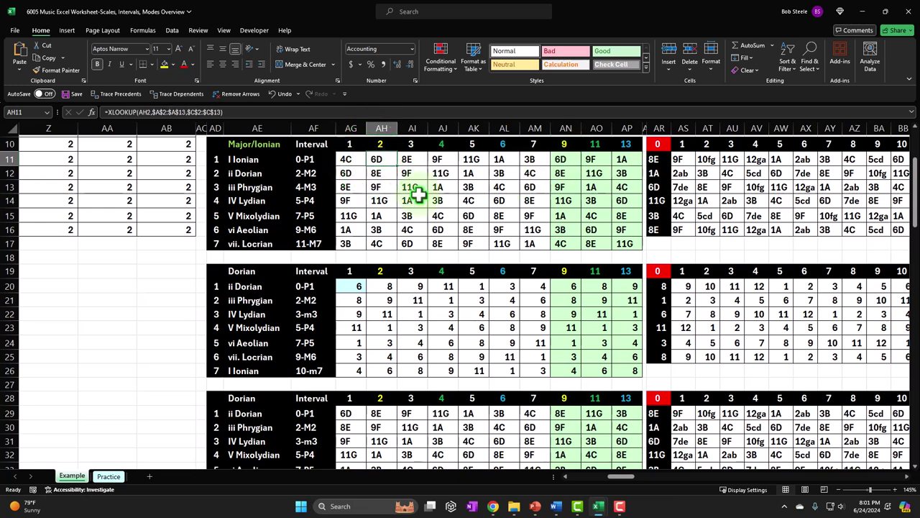
{"action": "left_click", "coordinate": [596, 158]}
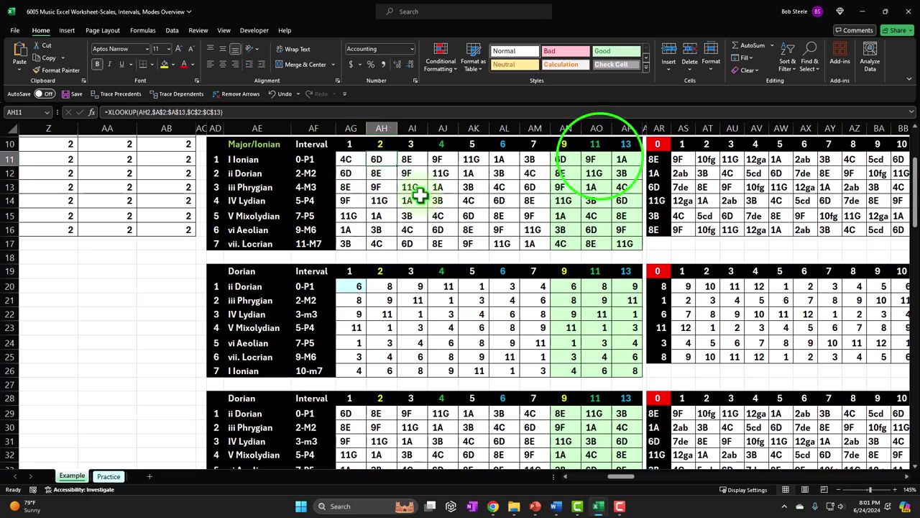
{"action": "left_click", "coordinate": [440, 158]}
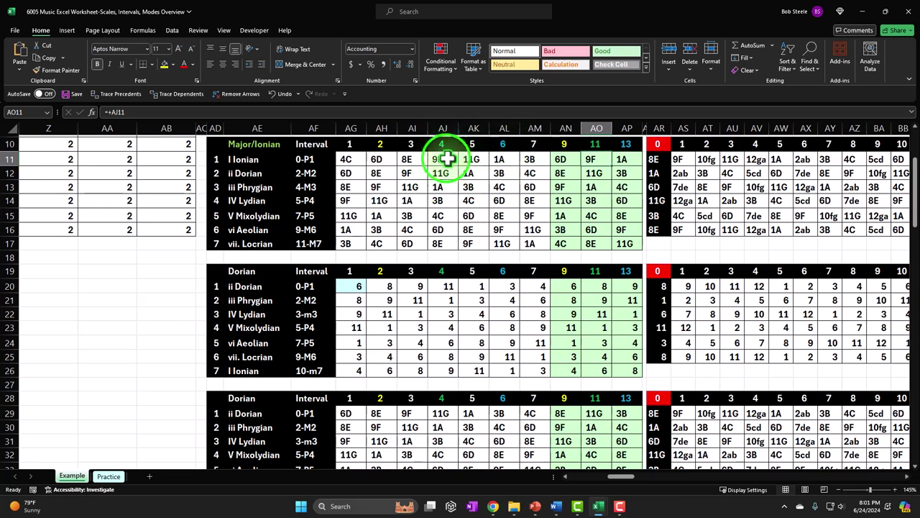
{"action": "left_click", "coordinate": [617, 159]}
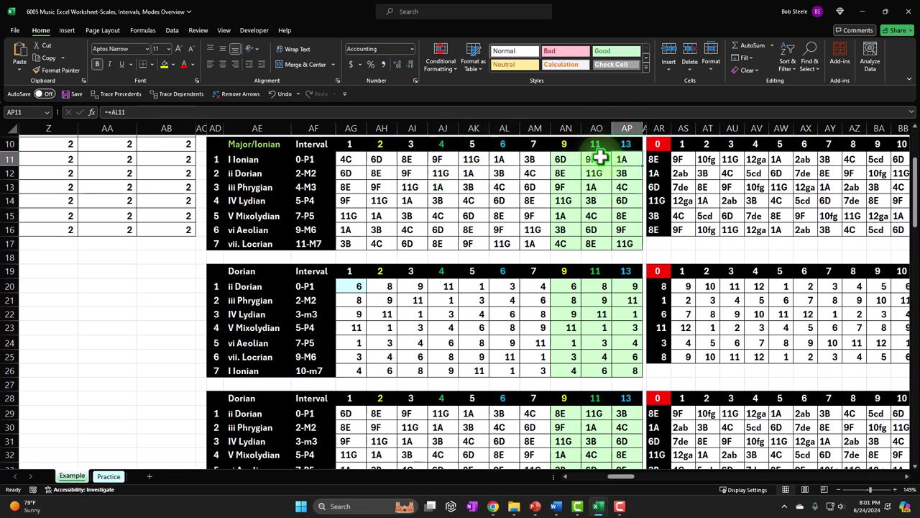
{"action": "left_click", "coordinate": [517, 160]}
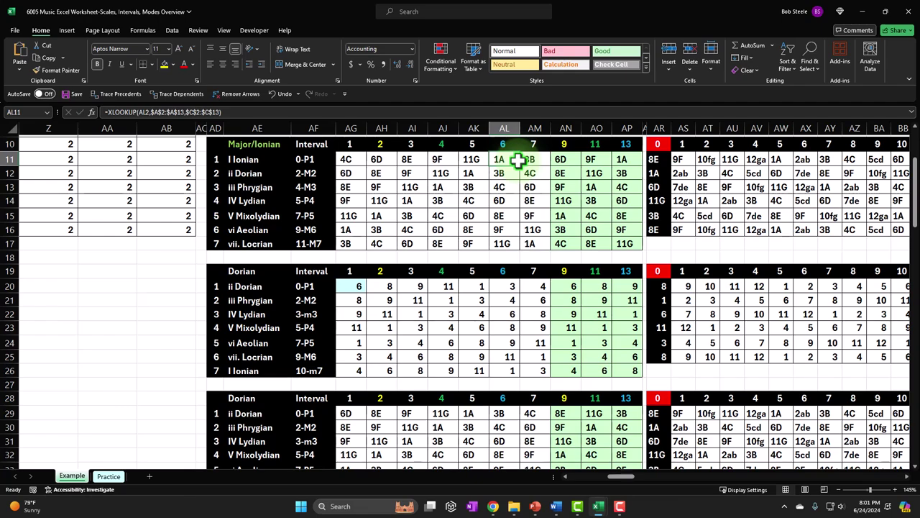
In the note-name Ionian circle diagram, highlight all seven notes in order from I Ionian round to vii. Locrian
{"action": "key", "text": "Right"}
{"action": "key", "text": "Right"}
{"action": "key", "text": "Right"}
{"action": "key", "text": "Right"}
{"action": "key", "text": "Right"}
{"action": "key", "text": "Right"}
{"action": "key", "text": "Right"}
{"action": "key", "text": "Right"}
{"action": "key", "text": "Right"}
{"action": "key", "text": "Right"}
{"action": "key", "text": "Right"}
{"action": "key", "text": "Right"}
{"action": "key", "text": "Right"}
{"action": "key", "text": "Right"}
{"action": "key", "text": "Right"}
{"action": "key", "text": "Right"}
{"action": "key", "text": "Right"}
{"action": "key", "text": "Right"}
{"action": "key", "text": "Right"}
{"action": "key", "text": "Right"}
{"action": "key", "text": "Right"}
{"action": "key", "text": "Right"}
{"action": "key", "text": "Right"}
{"action": "key", "text": "Right"}
{"action": "key", "text": "Left"}
{"action": "key", "text": "Left"}
{"action": "key", "text": "Left"}
{"action": "key", "text": "Left"}
{"action": "key", "text": "Left"}
{"action": "key", "text": "Left"}
{"action": "key", "text": "Left"}
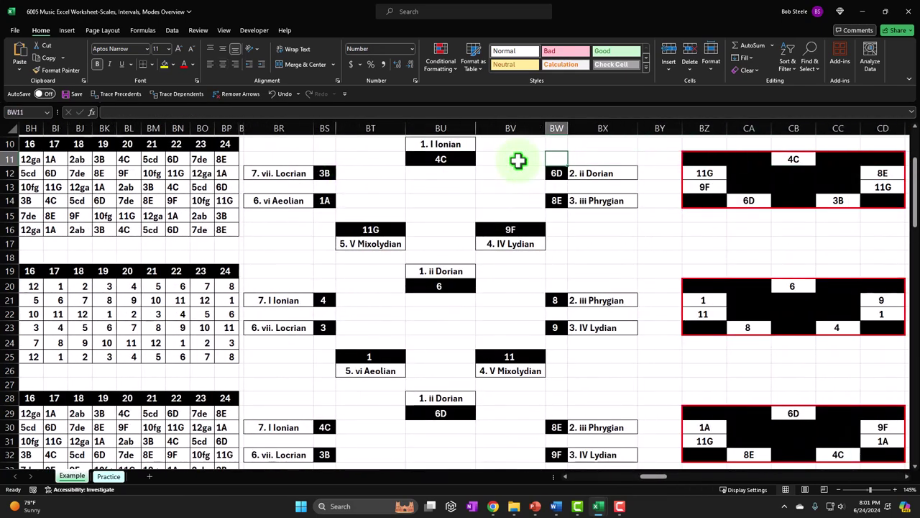
{"action": "left_click", "coordinate": [441, 160]}
{"action": "left_click", "coordinate": [555, 173], "text": "ctrl"}
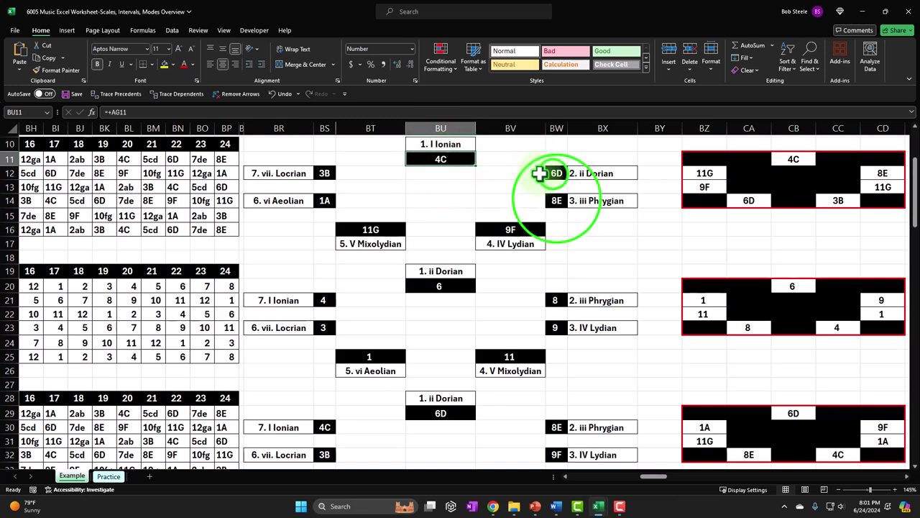
{"action": "left_click", "coordinate": [556, 201], "text": "ctrl"}
{"action": "left_click", "coordinate": [528, 230], "text": "ctrl"}
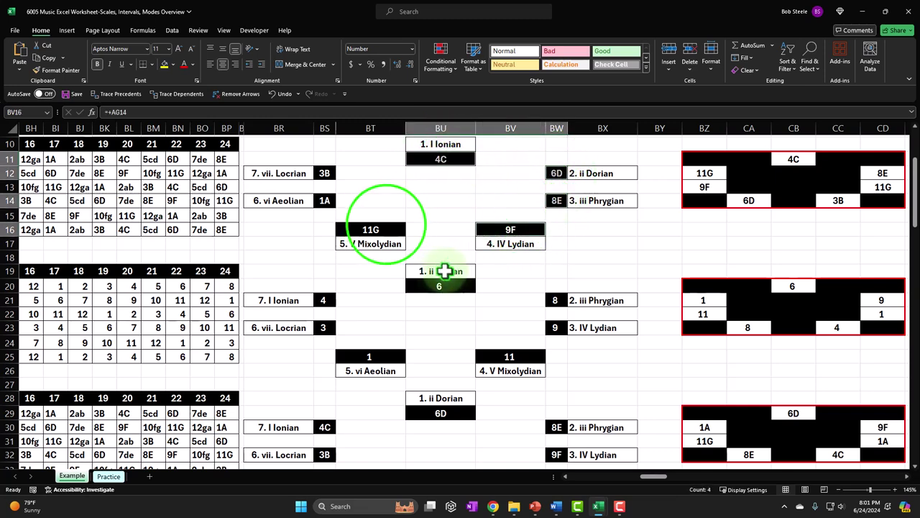
{"action": "left_click", "coordinate": [370, 229], "text": "ctrl"}
{"action": "left_click", "coordinate": [324, 201], "text": "ctrl"}
{"action": "left_click", "coordinate": [324, 173], "text": "ctrl"}
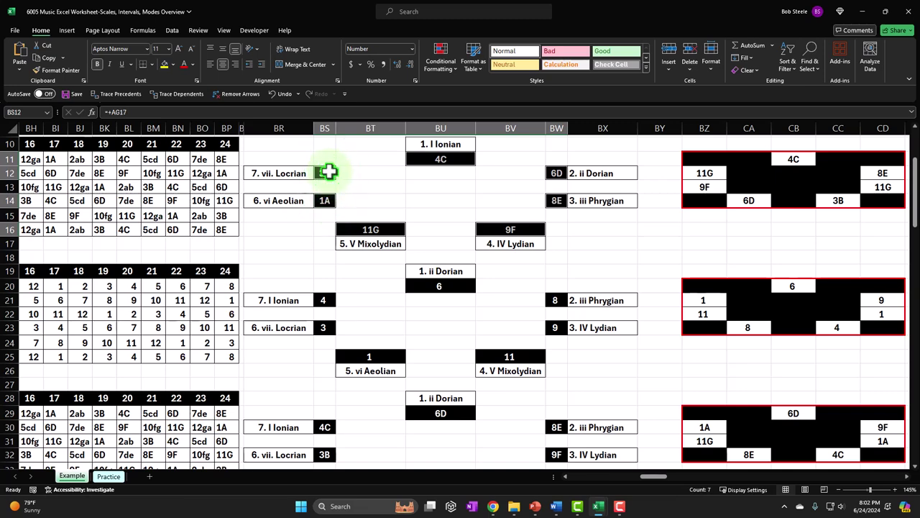
Clear the circle's selection and highlight every other note: 4C, 8E, 11G and 3B
{"action": "left_click", "coordinate": [427, 188]}
{"action": "left_click", "coordinate": [461, 159]}
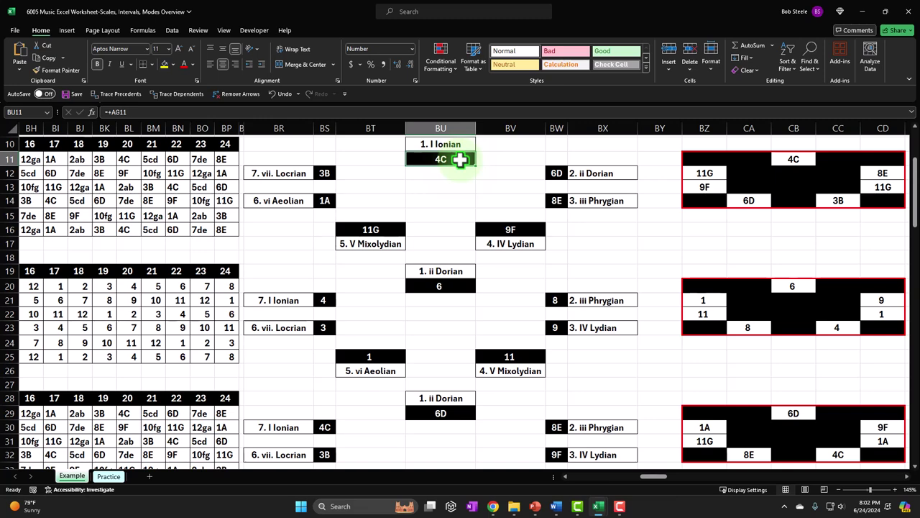
{"action": "left_click", "coordinate": [557, 200], "text": "ctrl"}
{"action": "left_click", "coordinate": [388, 230], "text": "ctrl"}
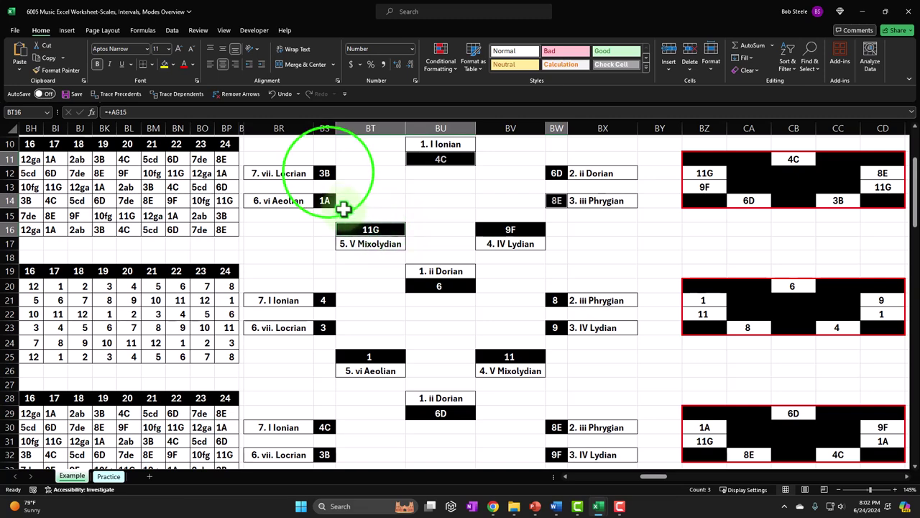
{"action": "left_click", "coordinate": [328, 173], "text": "ctrl"}
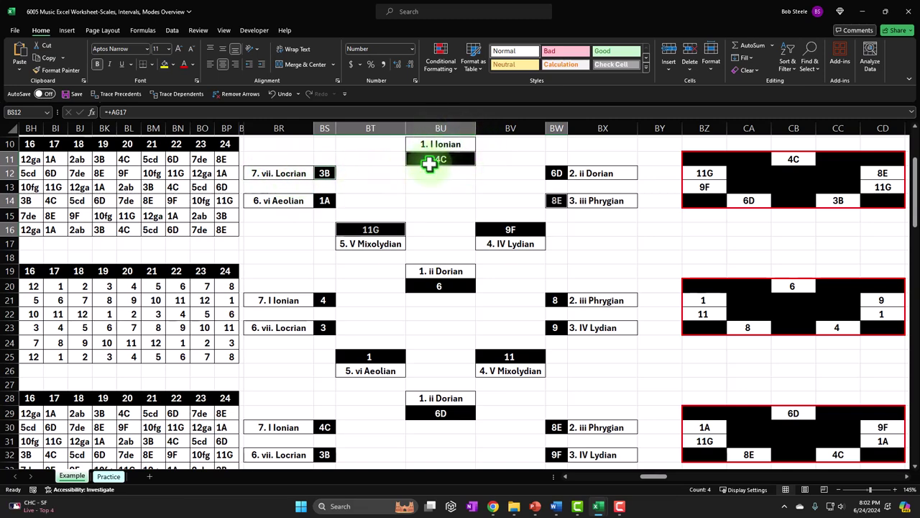
Add the skipped notes 6D, 9F and 1A to the highlighted notes in the Ionian circle
{"action": "left_click", "coordinate": [555, 174], "text": "ctrl"}
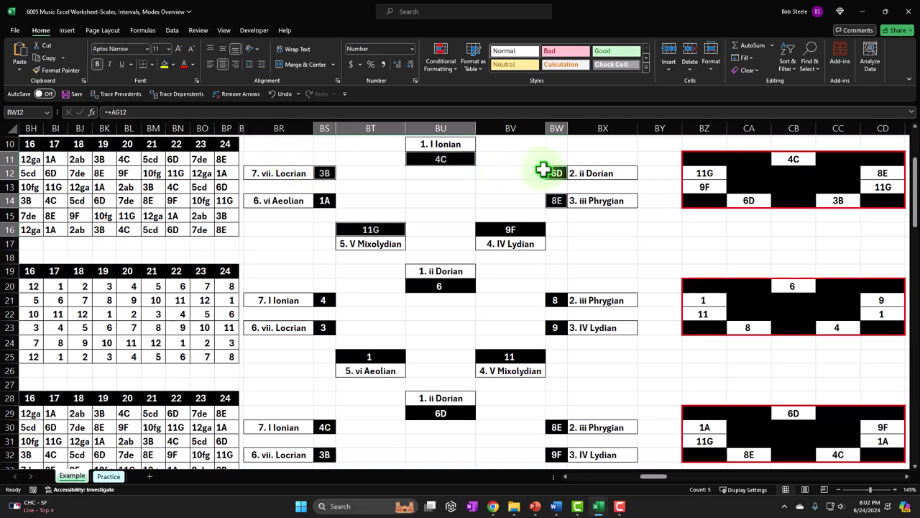
{"action": "left_click", "coordinate": [533, 227], "text": "ctrl"}
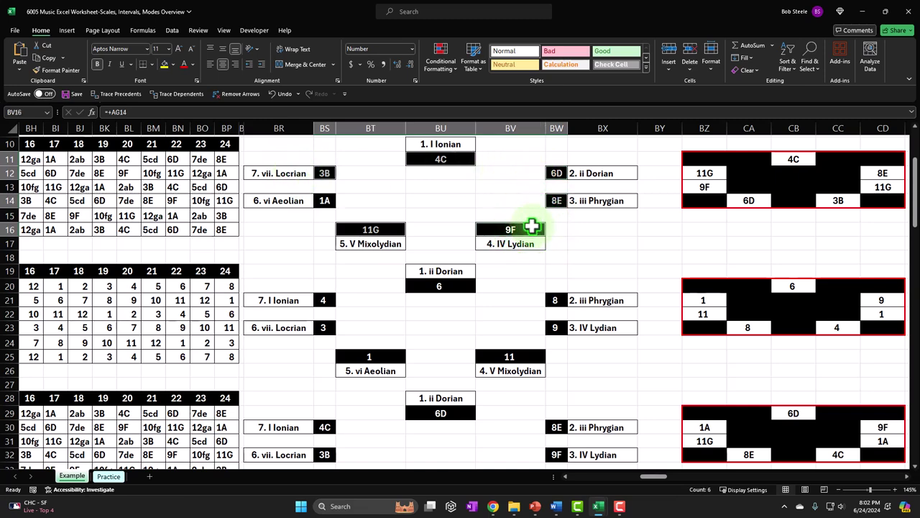
{"action": "left_click", "coordinate": [325, 198], "text": "ctrl"}
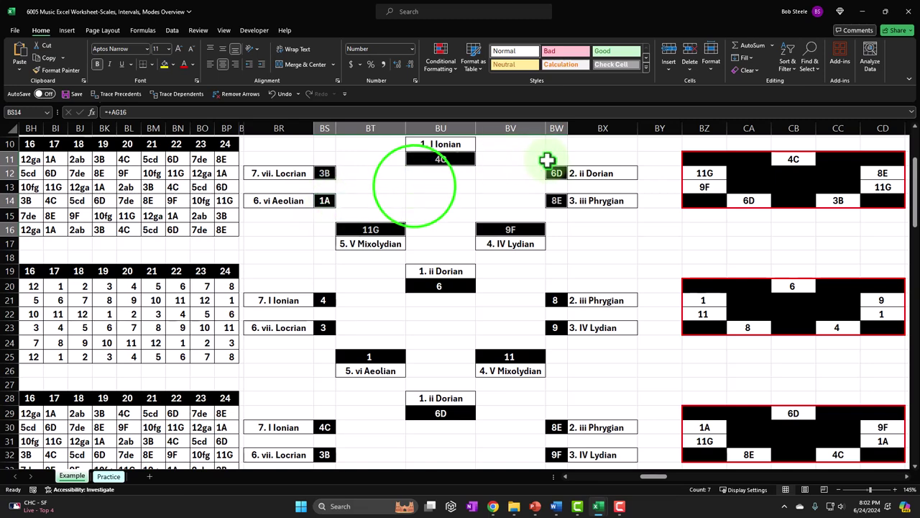
Deselect the circle's notes and go back past the fretboard grid to the note-name Major/Ionian table
{"action": "left_click", "coordinate": [415, 186]}
{"action": "key", "text": "Left"}
{"action": "key", "text": "Left"}
{"action": "key", "text": "Left"}
{"action": "key", "text": "Left"}
{"action": "key", "text": "Left"}
{"action": "key", "text": "Left"}
{"action": "key", "text": "Left"}
{"action": "key", "text": "Left"}
{"action": "key", "text": "Left"}
{"action": "key", "text": "Left"}
{"action": "key", "text": "Left"}
{"action": "key", "text": "Left"}
{"action": "key", "text": "Left"}
{"action": "key", "text": "Left"}
{"action": "key", "text": "Left"}
{"action": "key", "text": "Left"}
{"action": "key", "text": "Left"}
{"action": "key", "text": "Left"}
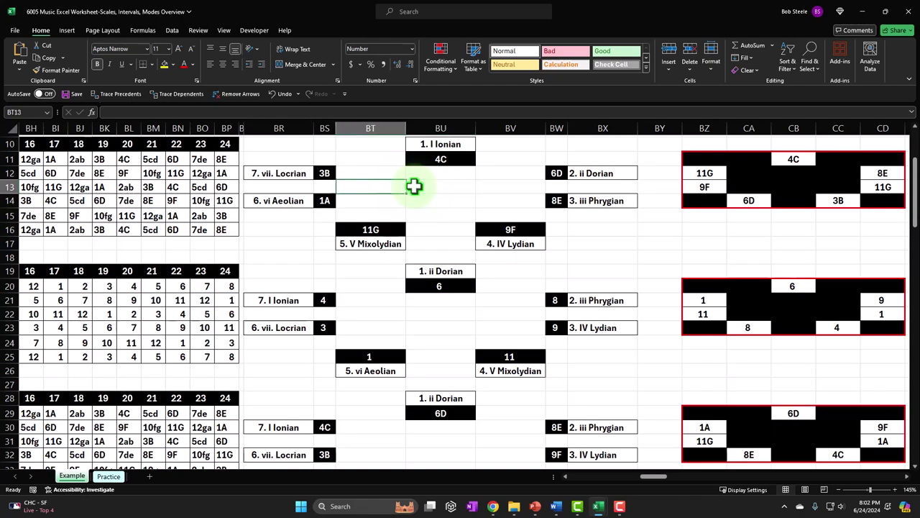
{"action": "key", "text": "Left"}
{"action": "key", "text": "Left"}
{"action": "key", "text": "Left"}
{"action": "key", "text": "Left"}
{"action": "key", "text": "Left"}
{"action": "key", "text": "Left"}
{"action": "key", "text": "Left"}
{"action": "key", "text": "Left"}
{"action": "key", "text": "Left"}
{"action": "key", "text": "Left"}
{"action": "key", "text": "Left"}
{"action": "key", "text": "Left"}
{"action": "key", "text": "Left"}
{"action": "key", "text": "Left"}
{"action": "key", "text": "Left"}
{"action": "key", "text": "Left"}
{"action": "key", "text": "Left"}
{"action": "key", "text": "Left"}
{"action": "key", "text": "Left"}
{"action": "key", "text": "Left"}
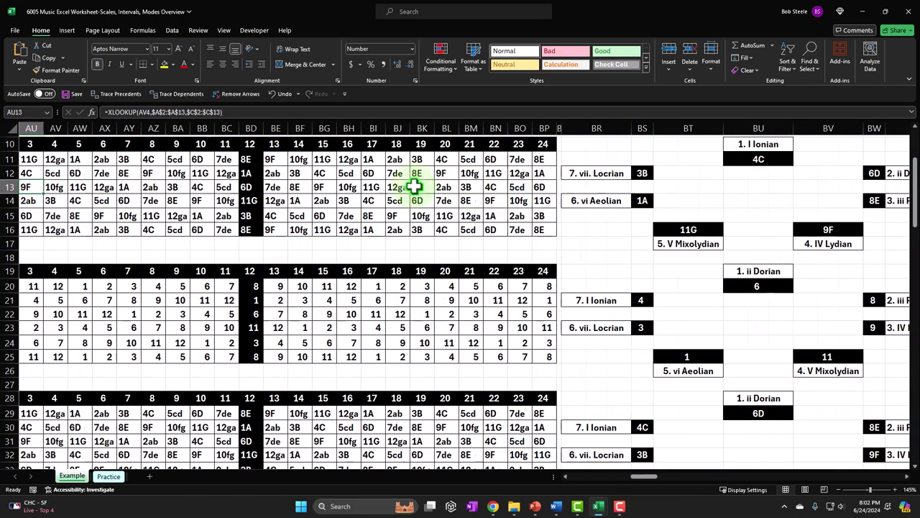
{"action": "key", "text": "Left"}
{"action": "key", "text": "Left"}
{"action": "key", "text": "Left"}
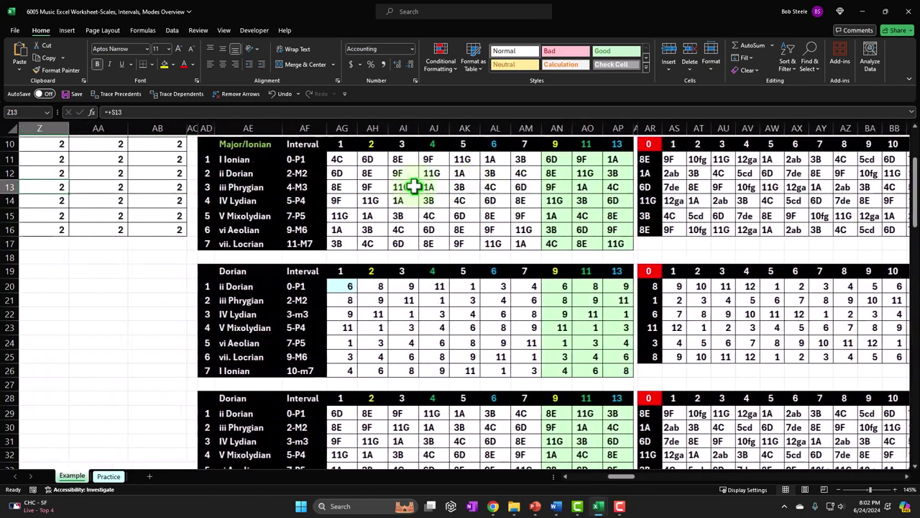
Go along the iii Phrygian row of the note-name Major/Ionian table into the adjoining fretboard grid
{"action": "key", "text": "Right"}
{"action": "key", "text": "Right"}
{"action": "key", "text": "Right"}
{"action": "key", "text": "Right"}
{"action": "key", "text": "Right"}
{"action": "key", "text": "Right"}
{"action": "key", "text": "Right"}
{"action": "key", "text": "Right"}
{"action": "key", "text": "Right"}
{"action": "key", "text": "Right"}
{"action": "key", "text": "Right"}
{"action": "key", "text": "Right"}
{"action": "key", "text": "Right"}
{"action": "key", "text": "Right"}
{"action": "key", "text": "Right"}
{"action": "key", "text": "Right"}
{"action": "key", "text": "Right"}
{"action": "key", "text": "Right"}
{"action": "key", "text": "Right"}
{"action": "key", "text": "Right"}
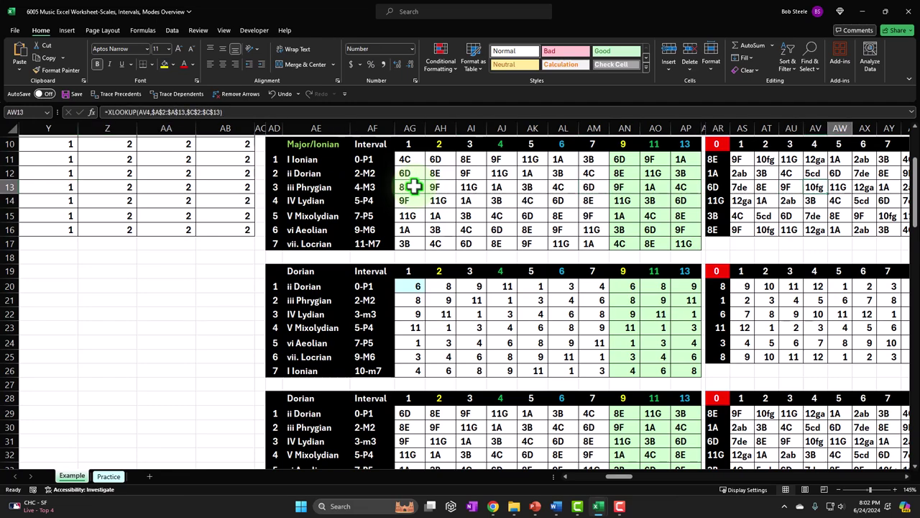
Continue along the iii Phrygian row of the fretboard grid, and highlight the 9, 11 and 13 columns of the note-name Major/Ionian table
{"action": "key", "text": "Right"}
{"action": "key", "text": "Right"}
{"action": "key", "text": "Right"}
{"action": "key", "text": "Right"}
{"action": "key", "text": "Right"}
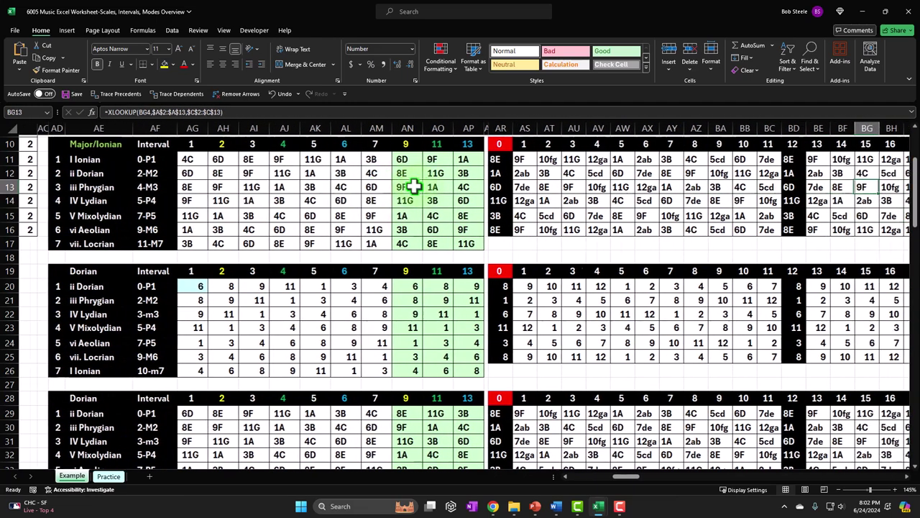
{"action": "left_click_drag", "start_coordinate": [384, 146], "coordinate": [448, 238]}
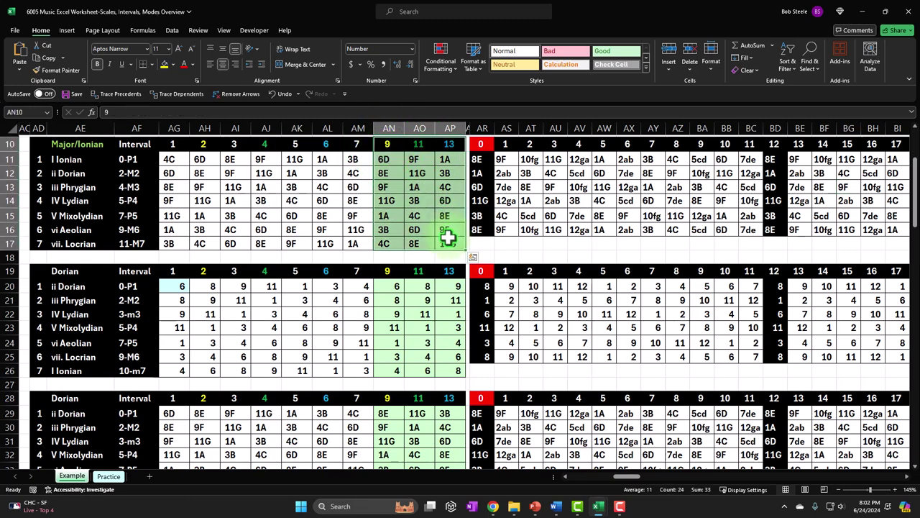
Hide the columns for scale degrees 2, 4 and 6 (AH, AJ and AL)
{"action": "left_click", "coordinate": [204, 174]}
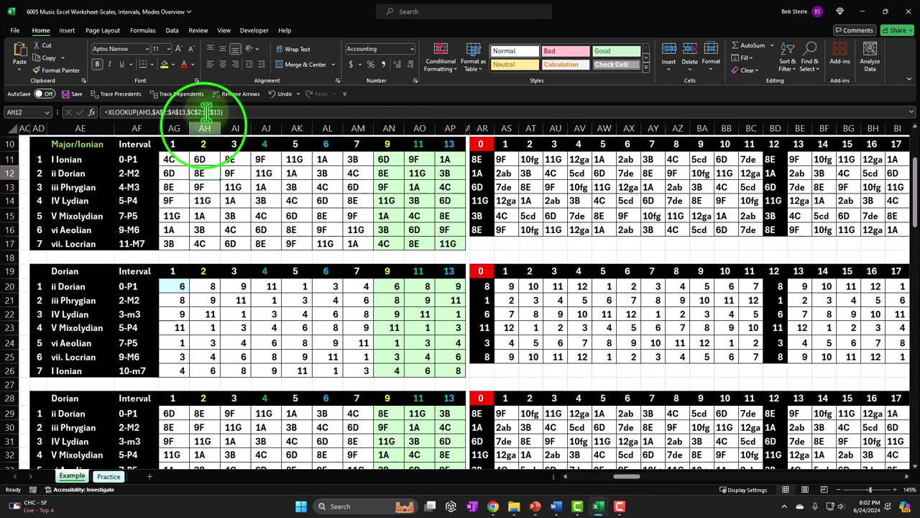
{"action": "left_click", "coordinate": [205, 128]}
{"action": "right_click", "coordinate": [206, 179]}
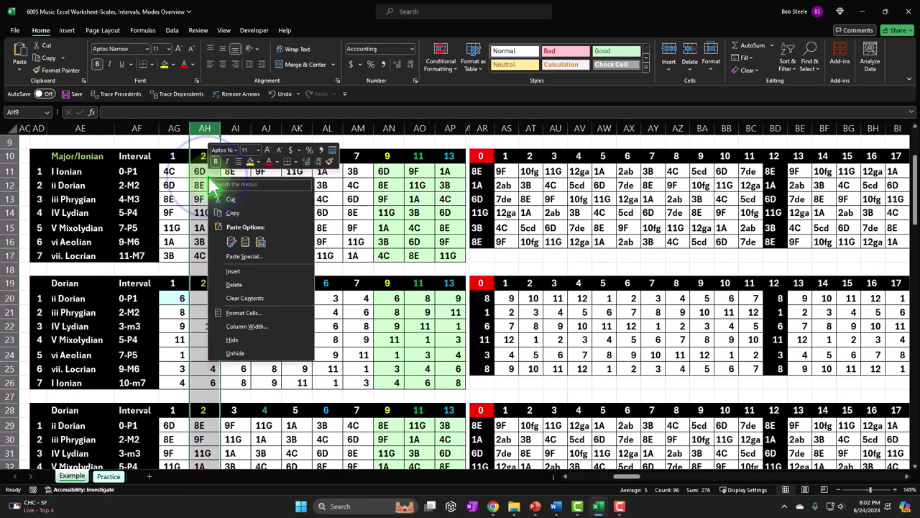
{"action": "left_click", "coordinate": [232, 339]}
{"action": "left_click", "coordinate": [236, 127]}
{"action": "right_click", "coordinate": [237, 166]}
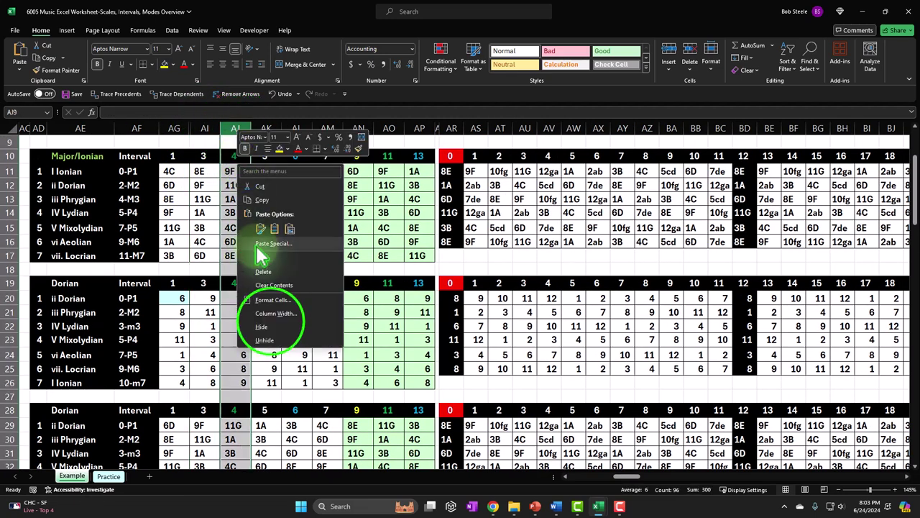
{"action": "left_click", "coordinate": [268, 327]}
{"action": "left_click", "coordinate": [266, 127]}
{"action": "right_click", "coordinate": [266, 194]}
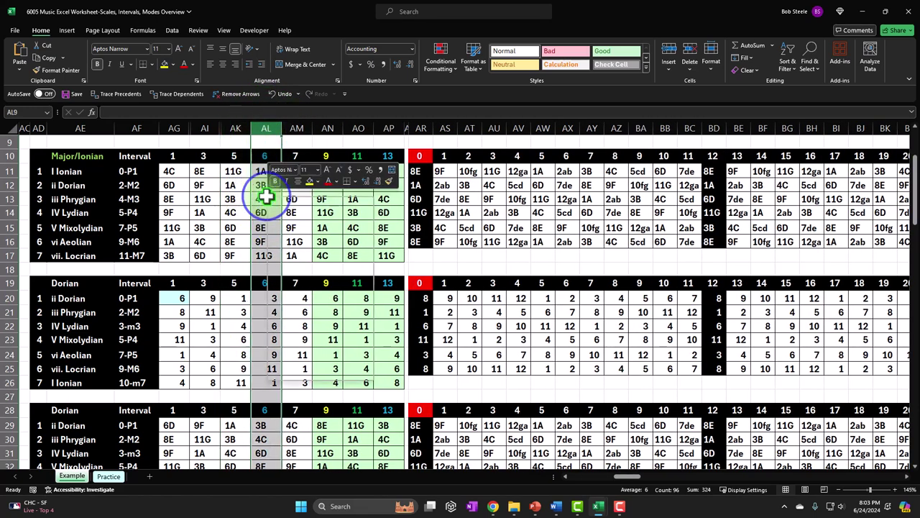
{"action": "left_click", "coordinate": [291, 358]}
{"action": "left_click", "coordinate": [305, 325]}
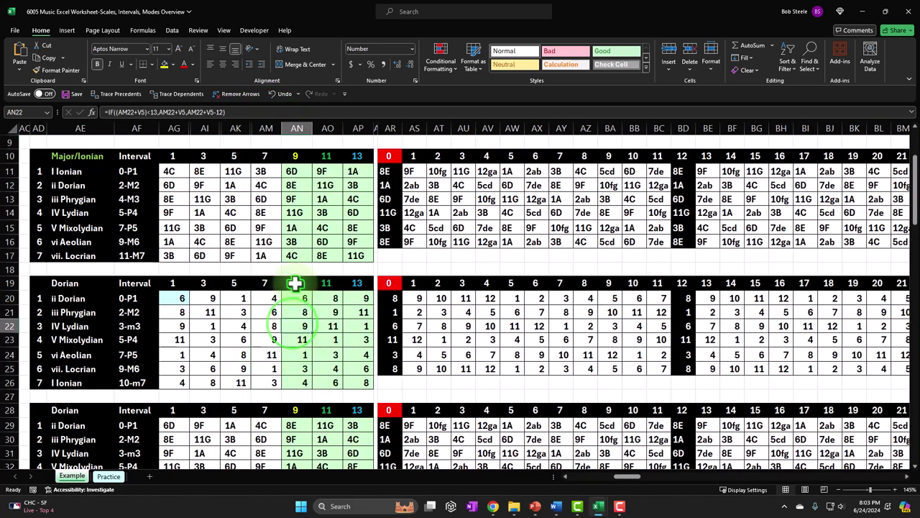
Go along the Major/Ionian header row through degrees 1, 3, 5 and 7 to the 9 extension
{"action": "left_click", "coordinate": [173, 156]}
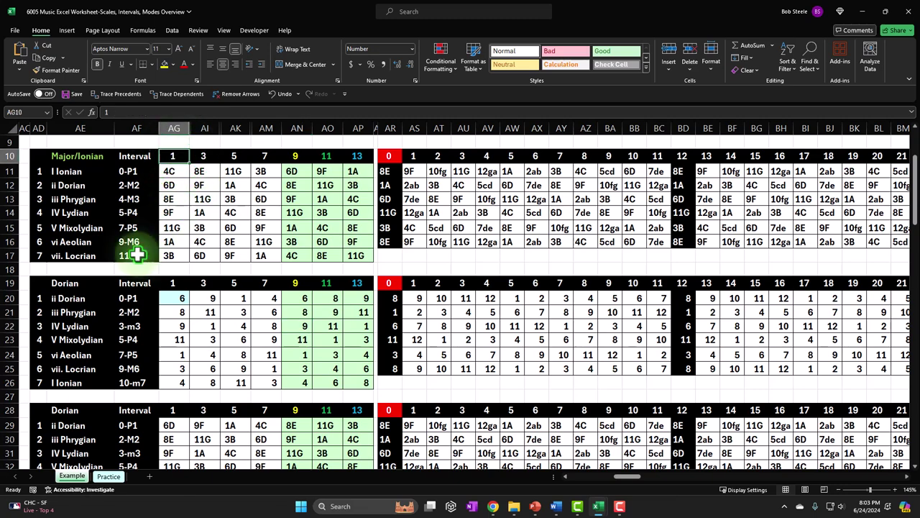
{"action": "key", "text": "Right"}
{"action": "key", "text": "Right"}
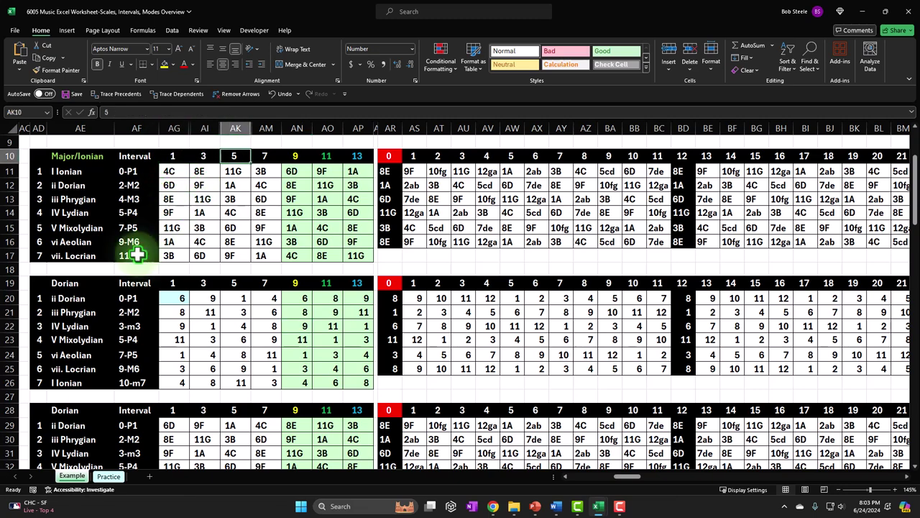
{"action": "key", "text": "Right"}
{"action": "key", "text": "Right"}
{"action": "key", "text": "Right"}
{"action": "key", "text": "Right"}
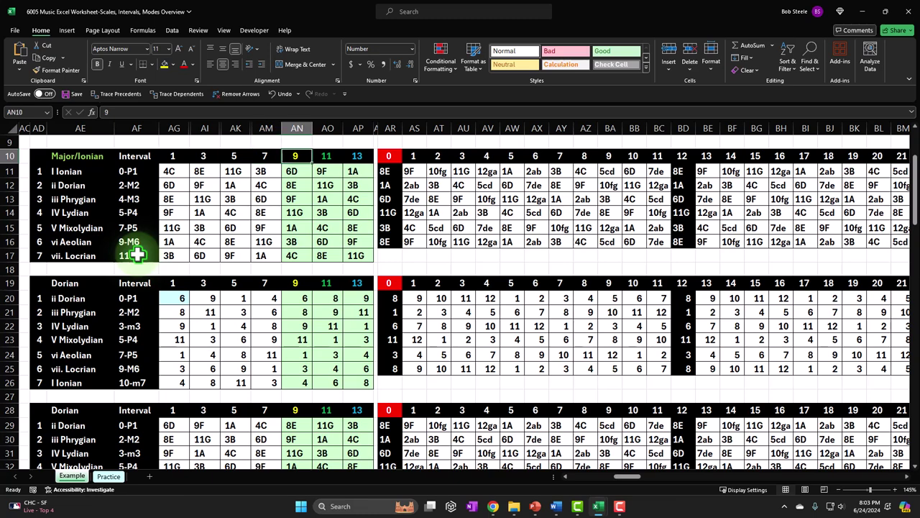
{"action": "left_click", "coordinate": [309, 156]}
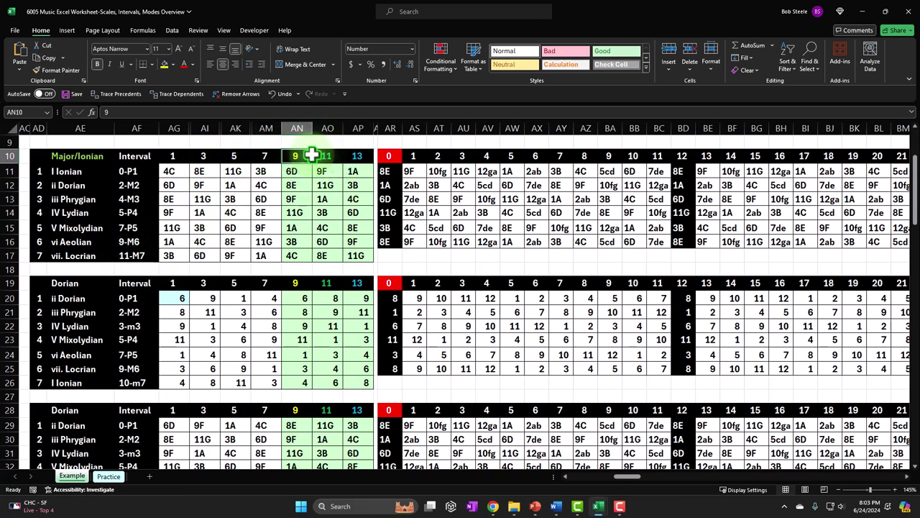
Highlight mode numbers 2, 4 and 6 with their root notes 6D, 9F and 1A in the Major/Ionian table, and clear the selection
{"action": "left_click", "coordinate": [41, 184]}
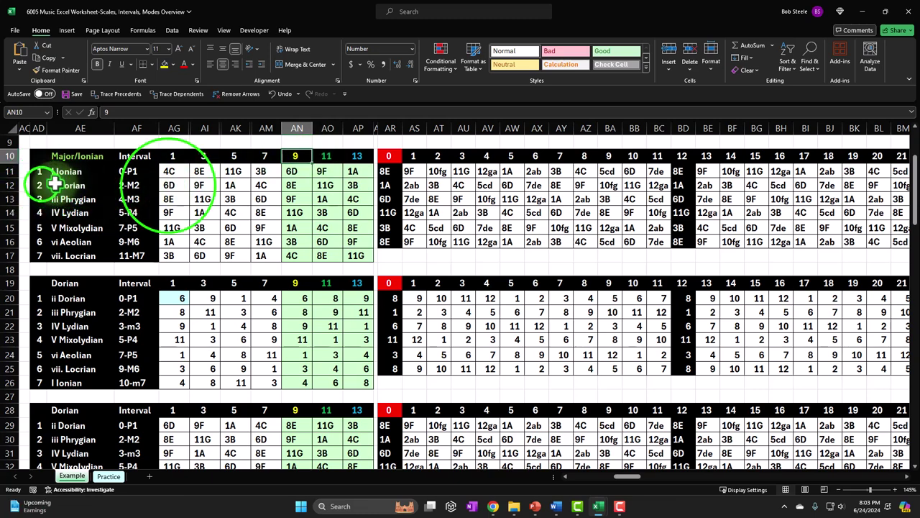
{"action": "left_click", "coordinate": [169, 185], "text": "ctrl"}
{"action": "left_click", "coordinate": [39, 213], "text": "ctrl"}
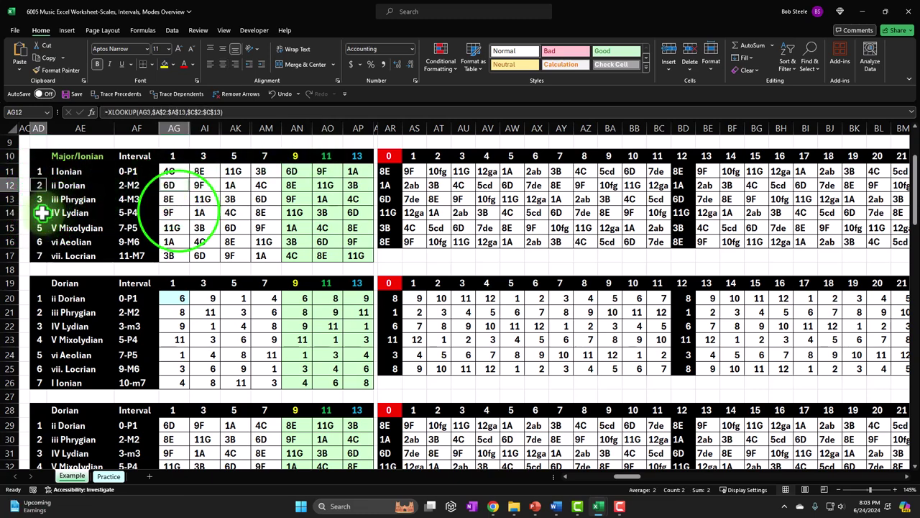
{"action": "left_click", "coordinate": [173, 213], "text": "ctrl"}
{"action": "left_click", "coordinate": [40, 242], "text": "ctrl"}
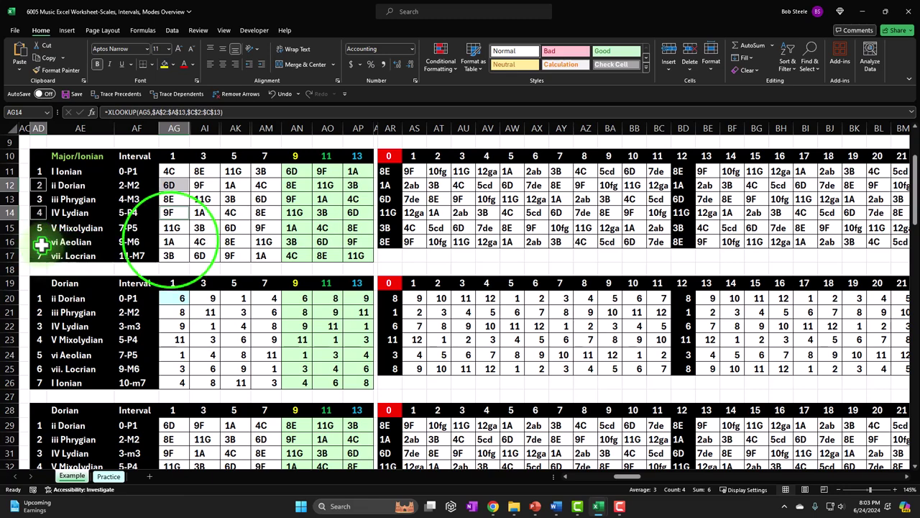
{"action": "left_click", "coordinate": [171, 242], "text": "ctrl"}
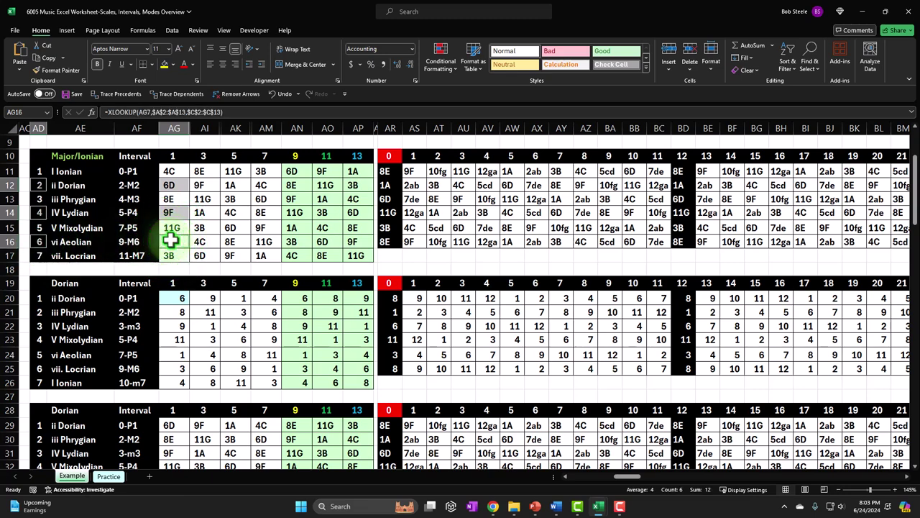
{"action": "left_click", "coordinate": [212, 240]}
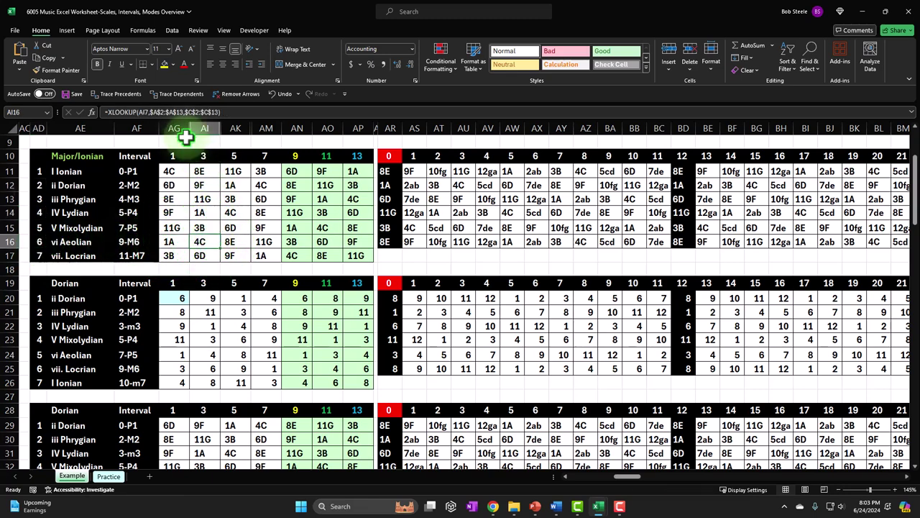
Unhide the columns for degrees 2, 4 and 6 between columns AG and AM
{"action": "left_click_drag", "start_coordinate": [173, 125], "coordinate": [266, 129]}
{"action": "right_click", "coordinate": [266, 184]}
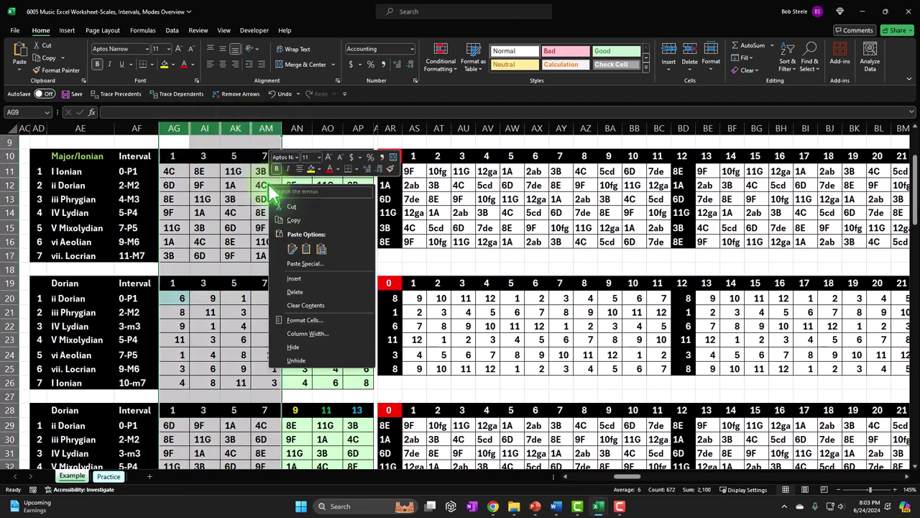
{"action": "left_click", "coordinate": [294, 359]}
{"action": "left_click", "coordinate": [227, 197]}
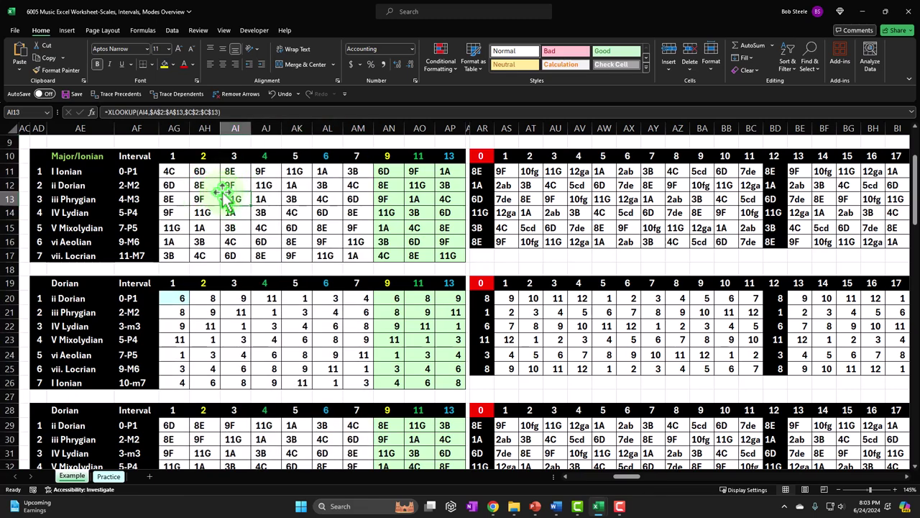
Go back along the iii Phrygian row to the mode names and up to I Ionian
{"action": "key", "text": "Left"}
{"action": "key", "text": "Left"}
{"action": "key", "text": "Left"}
{"action": "key", "text": "Left"}
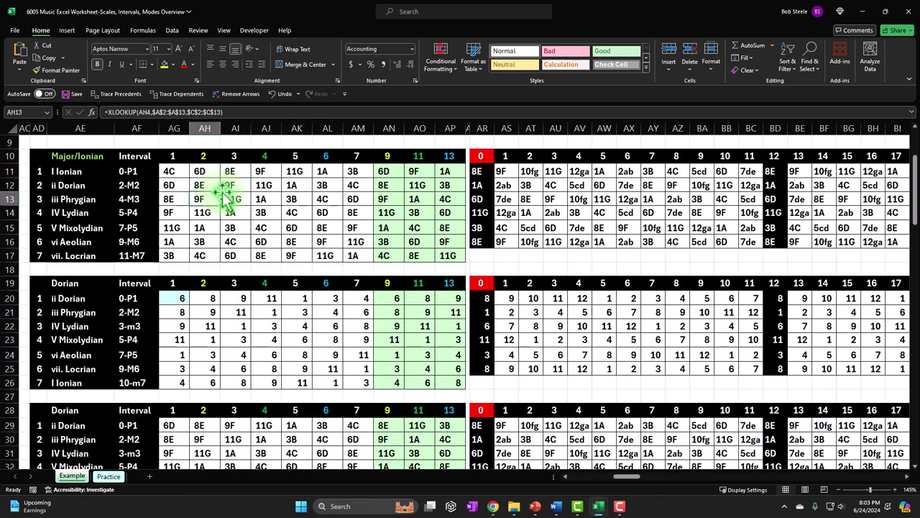
{"action": "key", "text": "Up"}
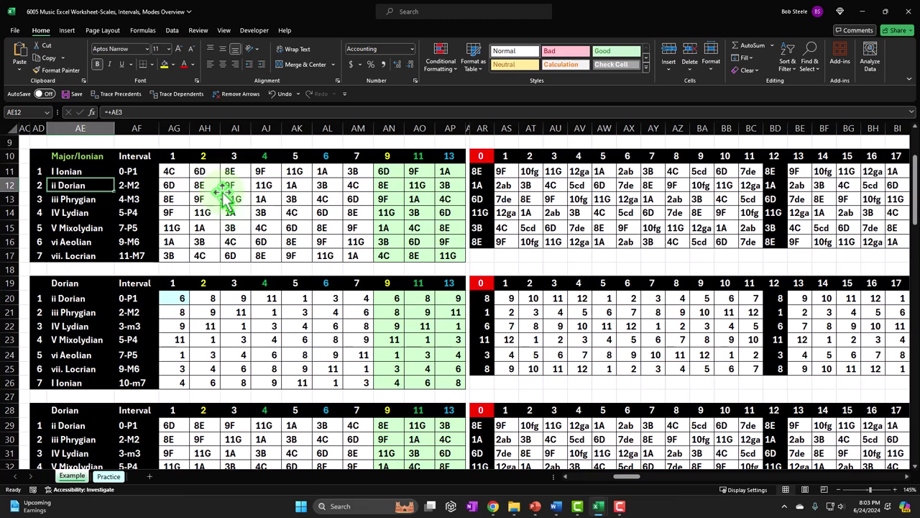
{"action": "key", "text": "Up"}
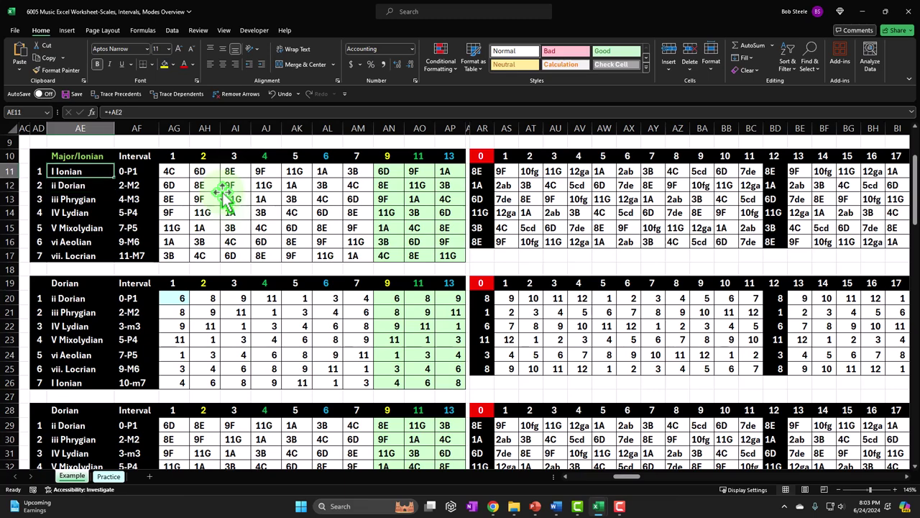
Go down the Major/Ionian mode names one by one from I Ionian to vii. Locrian
{"action": "key", "text": "Down"}
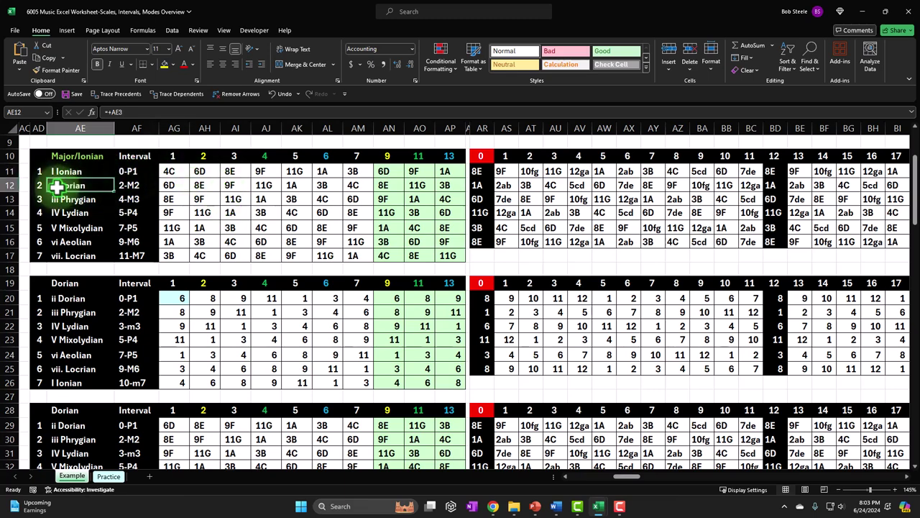
{"action": "key", "text": "Down"}
{"action": "key", "text": "Down"}
{"action": "key", "text": "Down"}
{"action": "key", "text": "Down"}
{"action": "key", "text": "Down"}
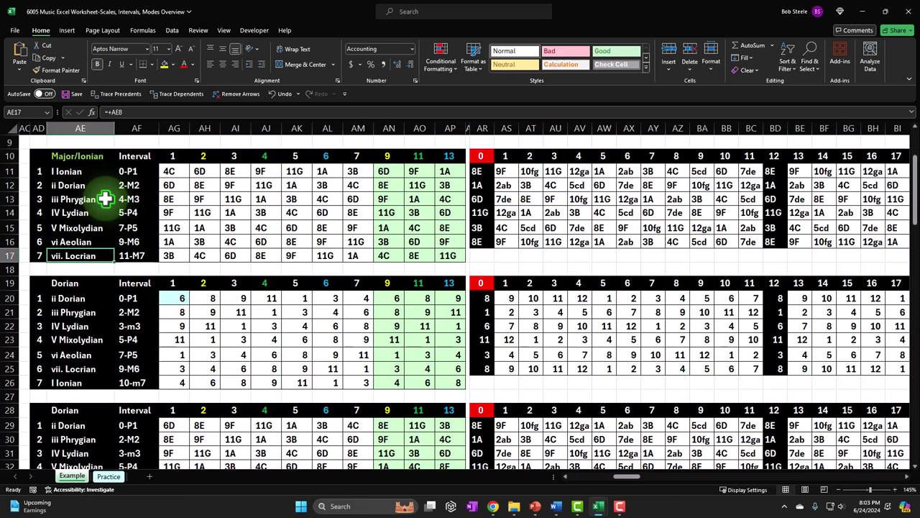
Return up the mode names to ii Dorian and move across to its root note 6D
{"action": "key", "text": "Up"}
{"action": "key", "text": "Up"}
{"action": "key", "text": "Up"}
{"action": "key", "text": "Up"}
{"action": "key", "text": "Up"}
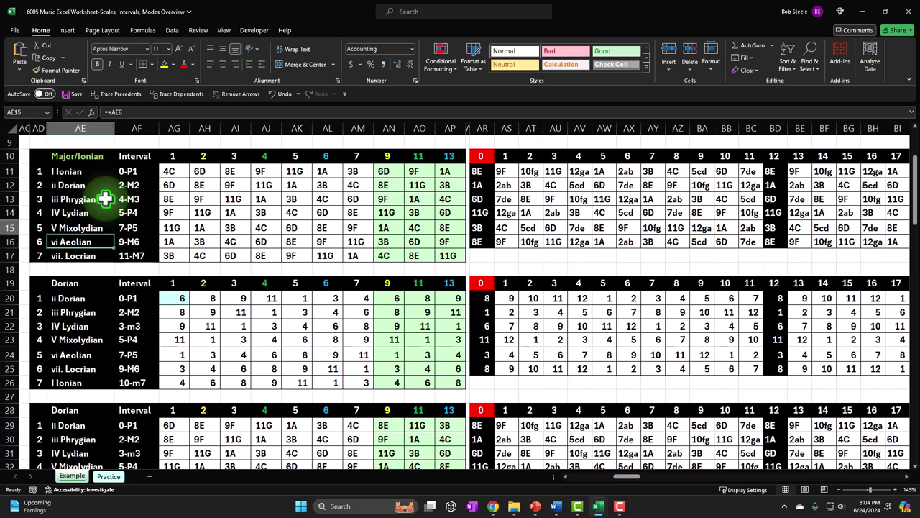
{"action": "key", "text": "Left"}
{"action": "key", "text": "Right"}
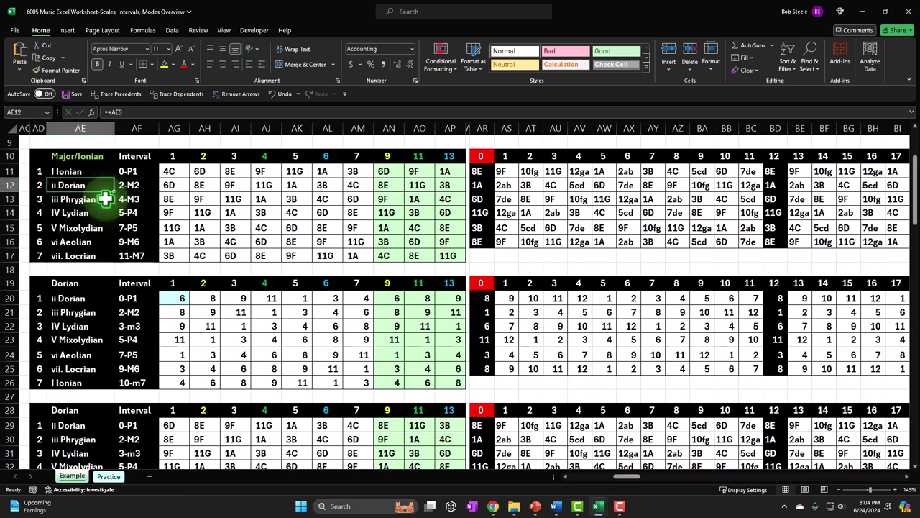
{"action": "key", "text": "Right"}
{"action": "key", "text": "Right"}
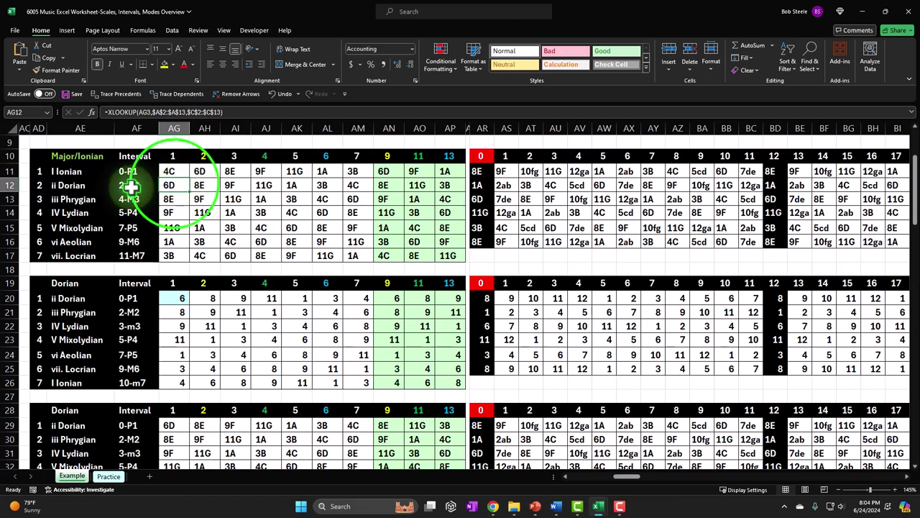
Highlight the root notes from 6D down to 3B, and the ii Dorian row from 6D to 11G
{"action": "left_click_drag", "start_coordinate": [171, 184], "coordinate": [175, 256]}
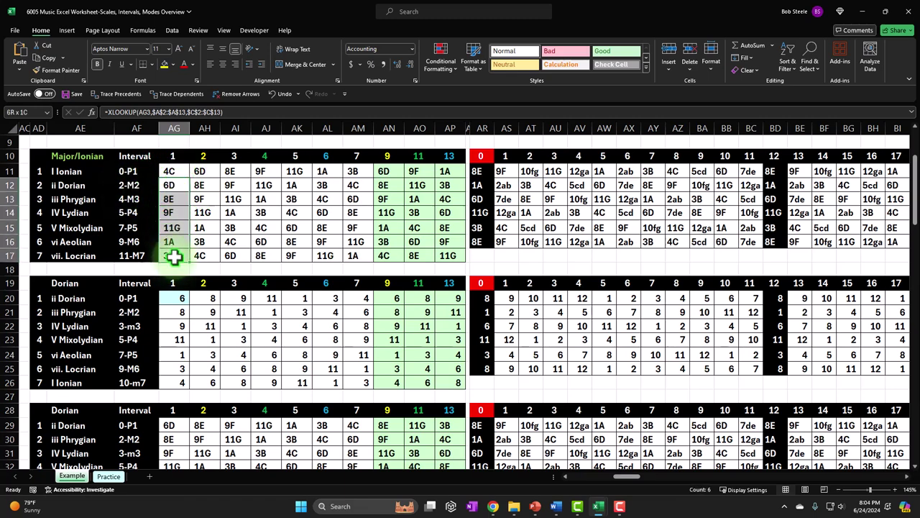
{"action": "left_click", "coordinate": [179, 185]}
{"action": "left_click_drag", "start_coordinate": [179, 186], "coordinate": [422, 181]}
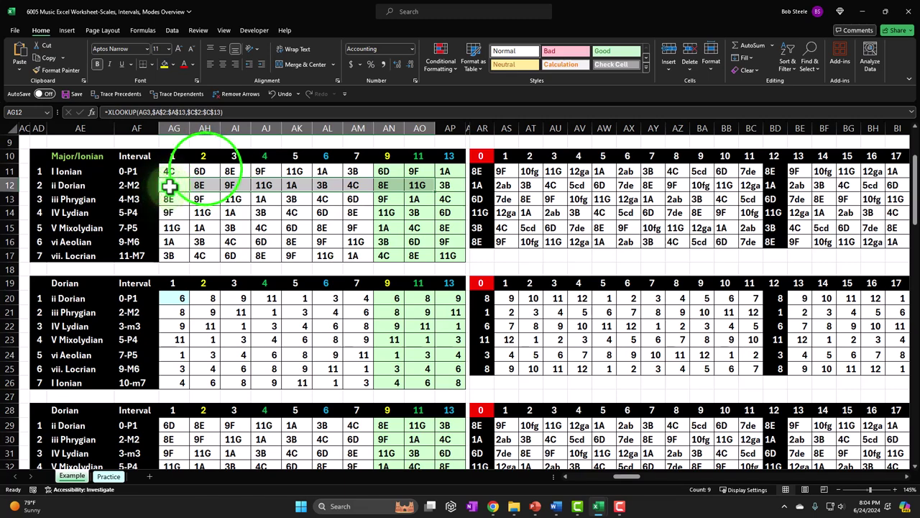
{"action": "left_click", "coordinate": [234, 157]}
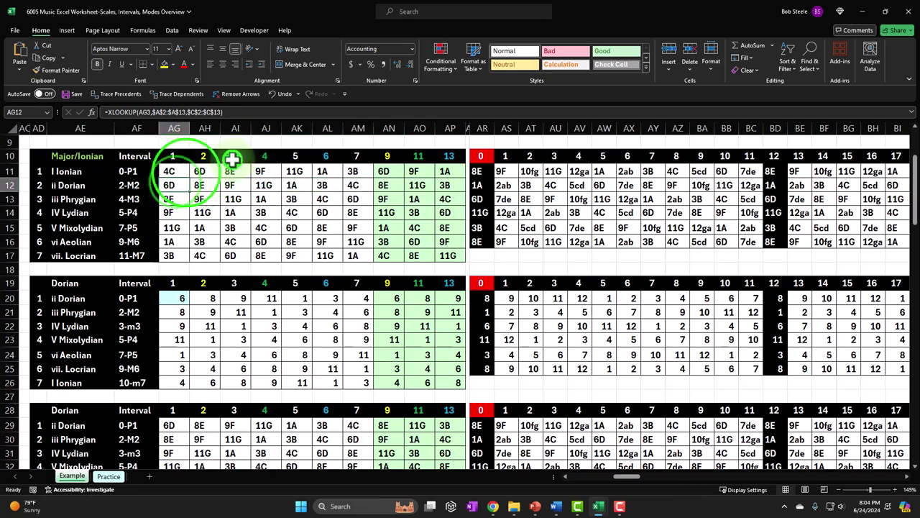
Go through the ii Dorian row note by note from 6D to the seventh note, 4C
{"action": "left_click", "coordinate": [179, 183]}
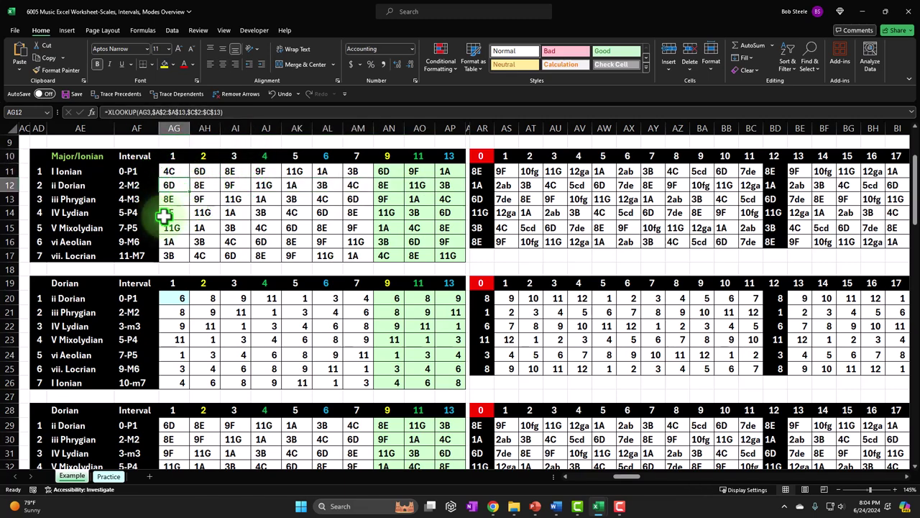
{"action": "key", "text": "Right"}
{"action": "key", "text": "Right"}
{"action": "key", "text": "Right"}
{"action": "key", "text": "Right"}
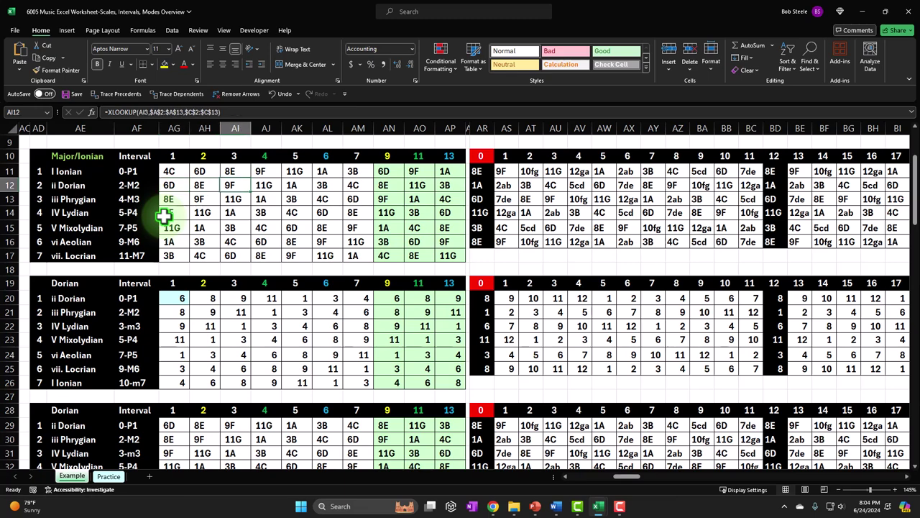
{"action": "key", "text": "Right"}
{"action": "key", "text": "Right"}
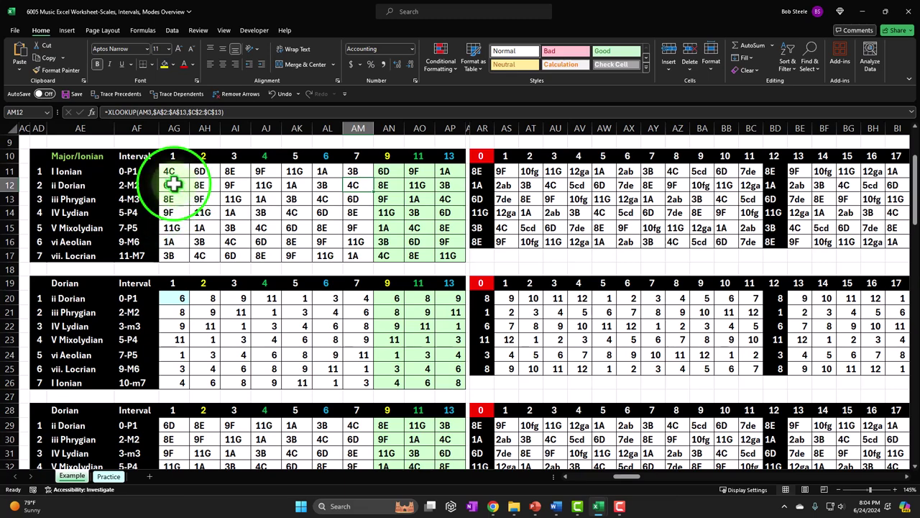
Highlight the seven ii Dorian notes, narrow the highlight to 6D, 9F and 1A, and move to iii Phrygian
{"action": "left_click_drag", "start_coordinate": [174, 185], "coordinate": [349, 184]}
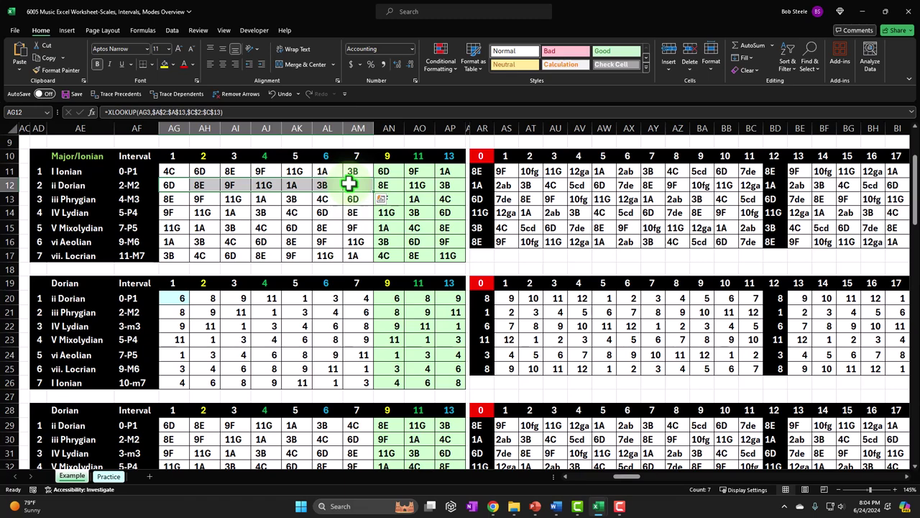
{"action": "left_click", "coordinate": [170, 186]}
{"action": "left_click", "coordinate": [236, 185], "text": "ctrl"}
{"action": "left_click", "coordinate": [291, 186], "text": "ctrl"}
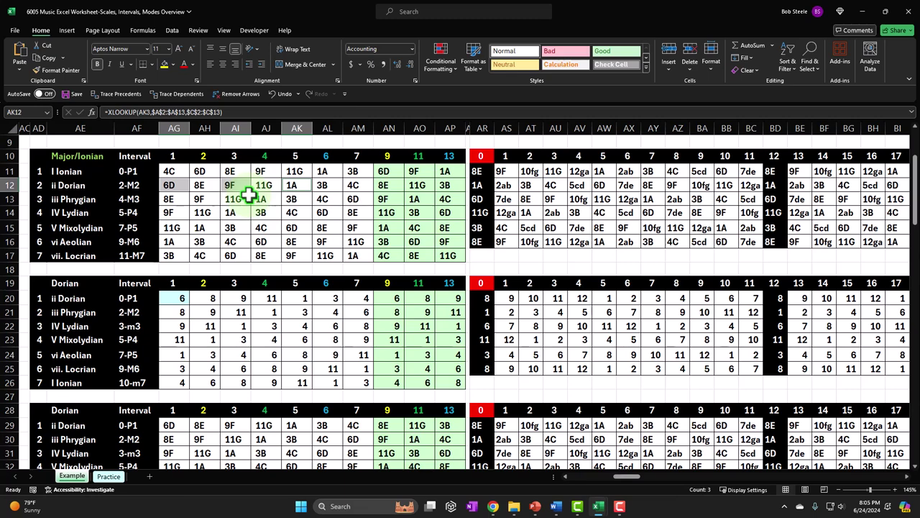
{"action": "left_click", "coordinate": [77, 201]}
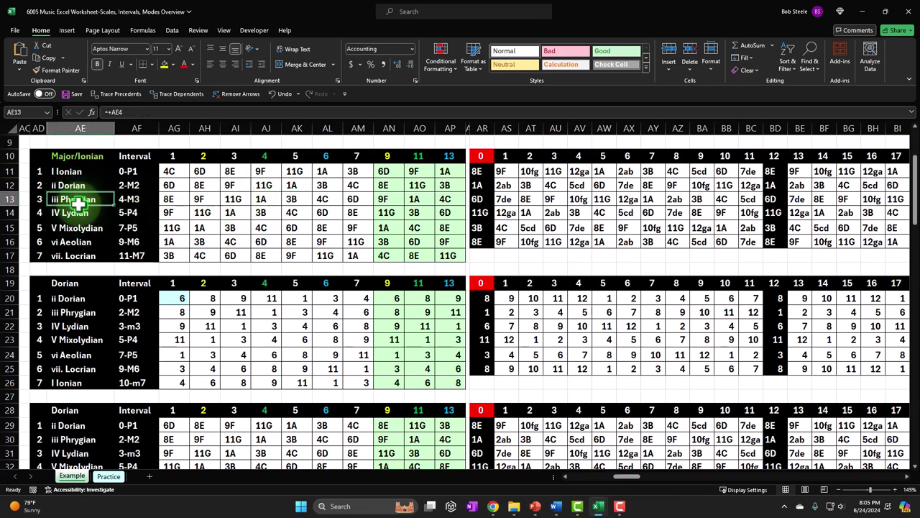
Go through the iii Phrygian row of the Major/Ionian table note by note from 8E to the sixth note, 4C
{"action": "left_click", "coordinate": [168, 199]}
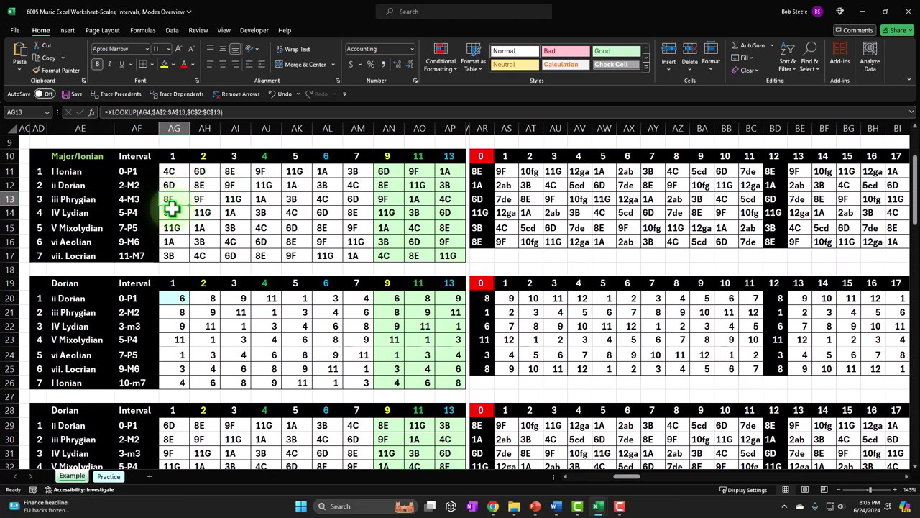
{"action": "key", "text": "Right"}
{"action": "key", "text": "Right"}
{"action": "key", "text": "Right"}
{"action": "key", "text": "Right"}
{"action": "key", "text": "Right"}
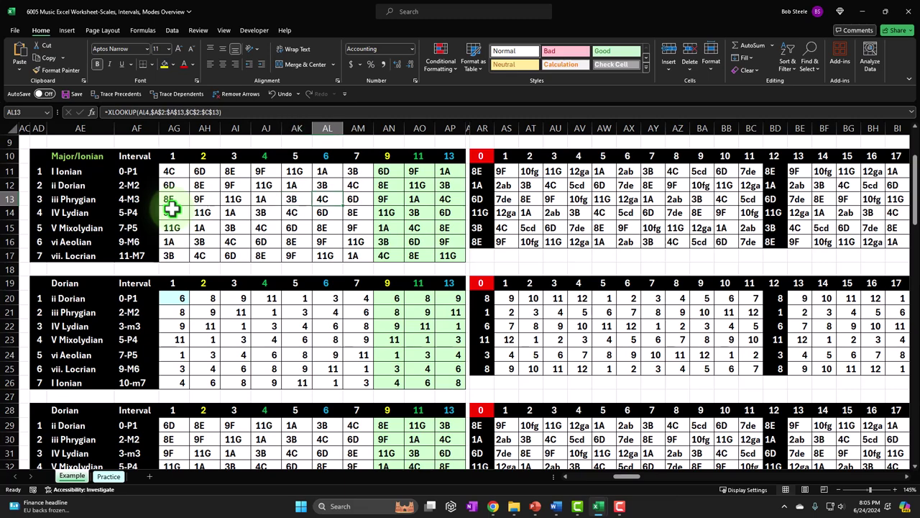
Highlight the iii Phrygian chord notes 8E, 11G, 3B and 6D plus the eleventh, 1A, and clear the highlight
{"action": "left_click", "coordinate": [174, 202]}
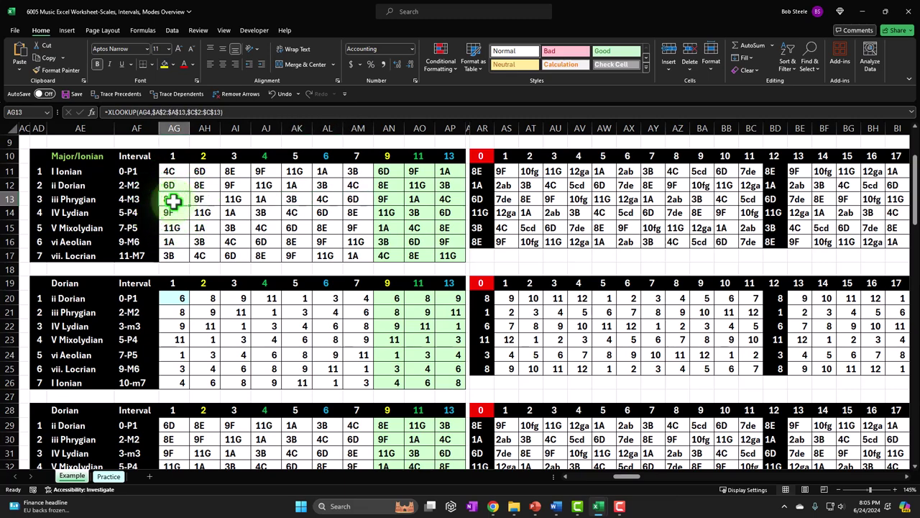
{"action": "left_click", "coordinate": [235, 196], "text": "ctrl"}
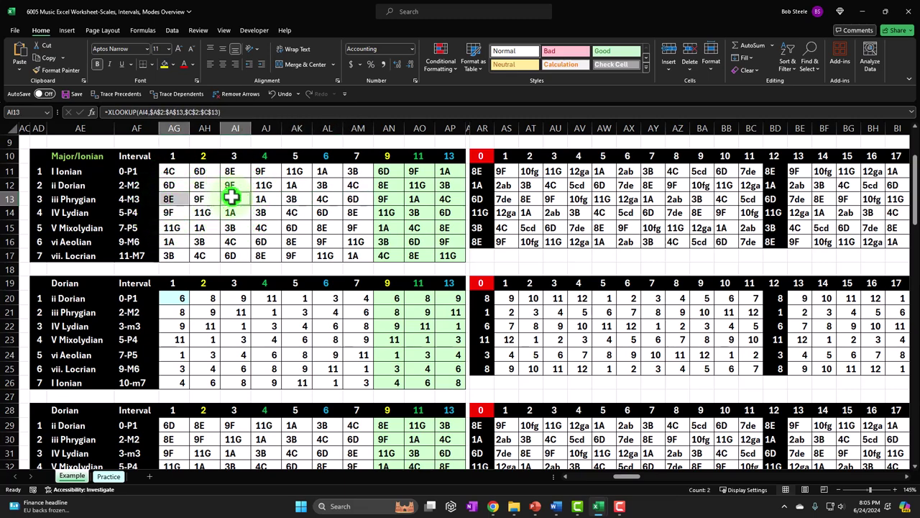
{"action": "left_click", "coordinate": [292, 201], "text": "ctrl"}
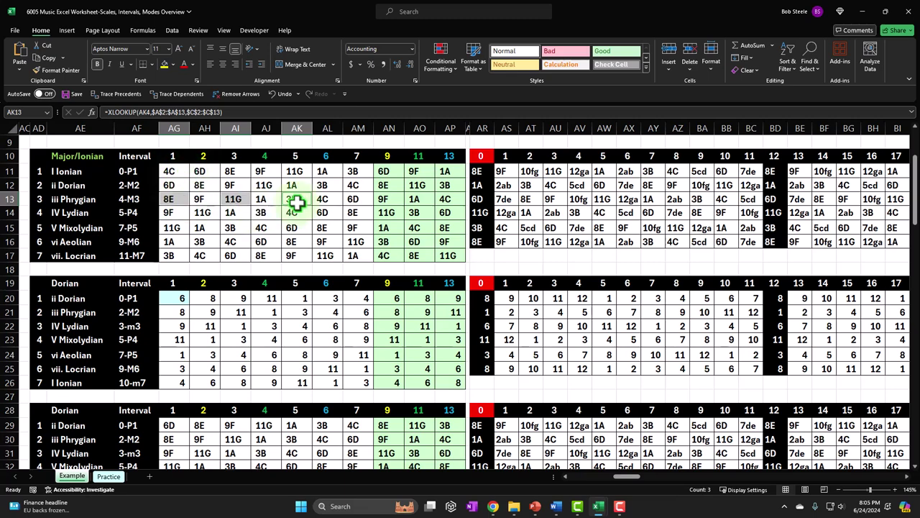
{"action": "left_click", "coordinate": [356, 201], "text": "ctrl"}
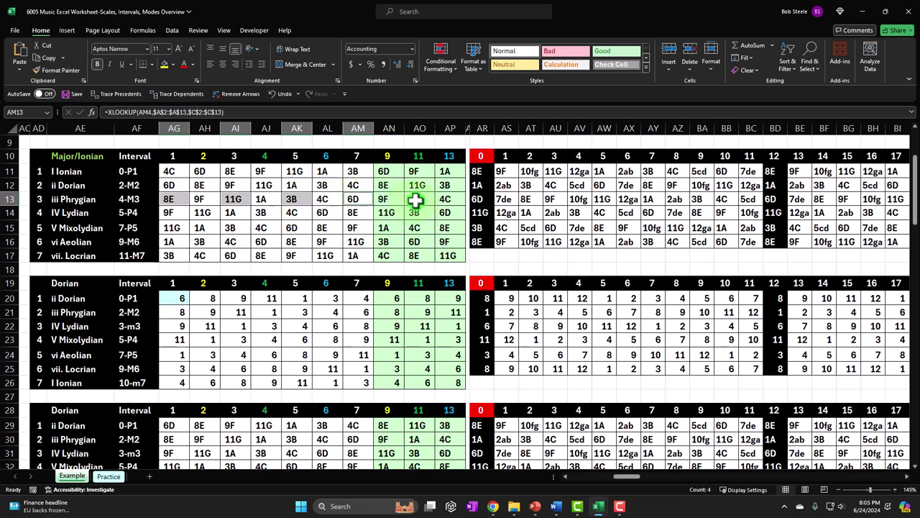
{"action": "left_click", "coordinate": [414, 200], "text": "ctrl"}
{"action": "left_click", "coordinate": [449, 210]}
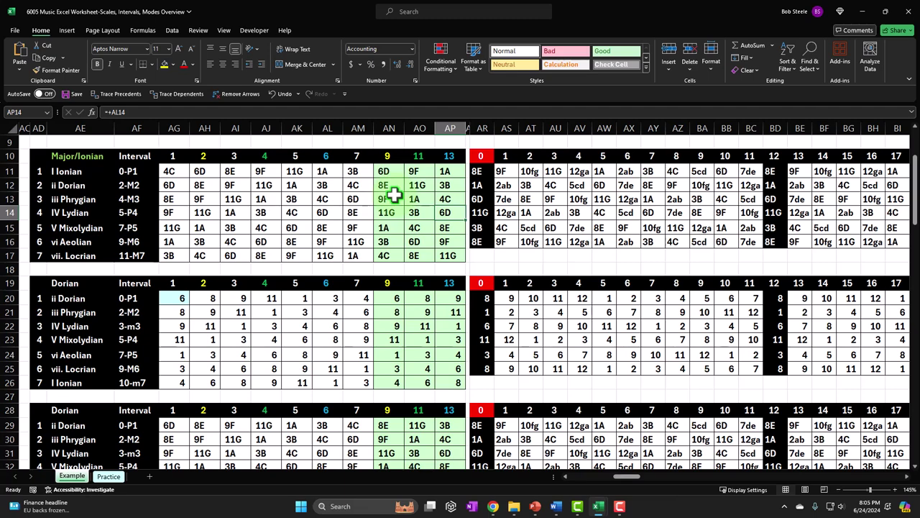
Move to IV Lydian and highlight its first, third and fifth notes, 9F, 1A and 4C
{"action": "left_click", "coordinate": [77, 213]}
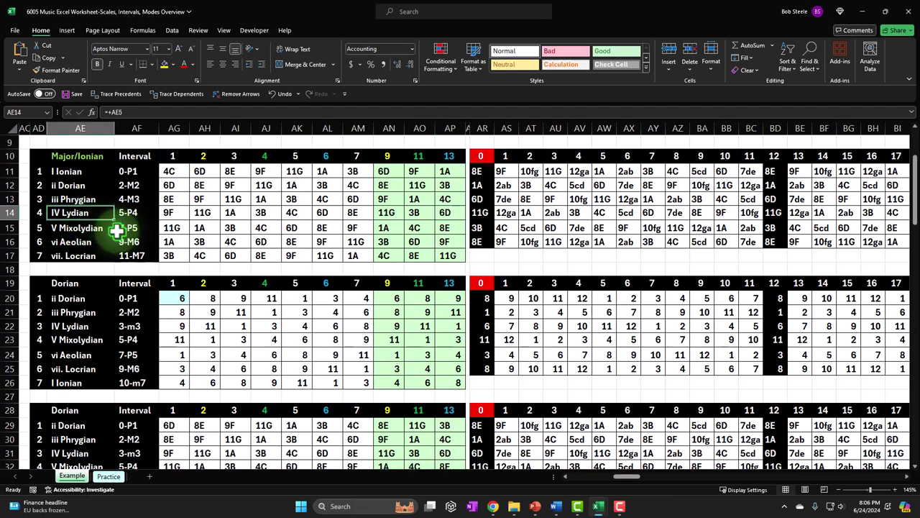
{"action": "left_click", "coordinate": [178, 213]}
{"action": "left_click", "coordinate": [248, 210], "text": "ctrl"}
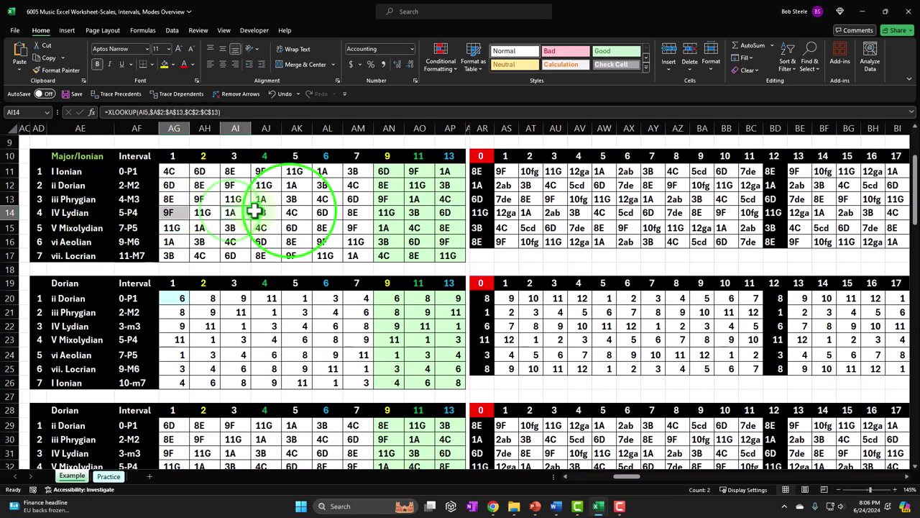
{"action": "left_click", "coordinate": [293, 212], "text": "ctrl"}
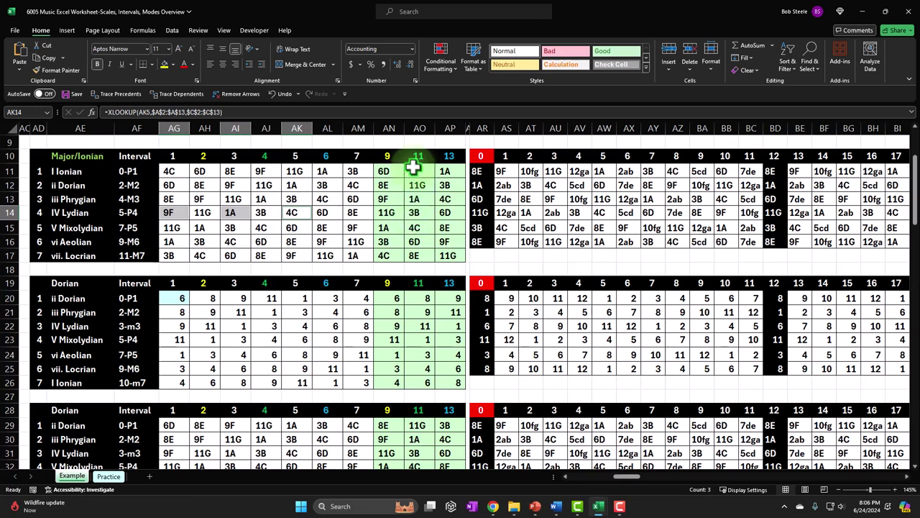
Move to V Mixolydian and highlight its first, third and fifth notes, 11G, 3B and 6D
{"action": "left_click", "coordinate": [86, 227]}
{"action": "key", "text": "Right"}
{"action": "key", "text": "Right"}
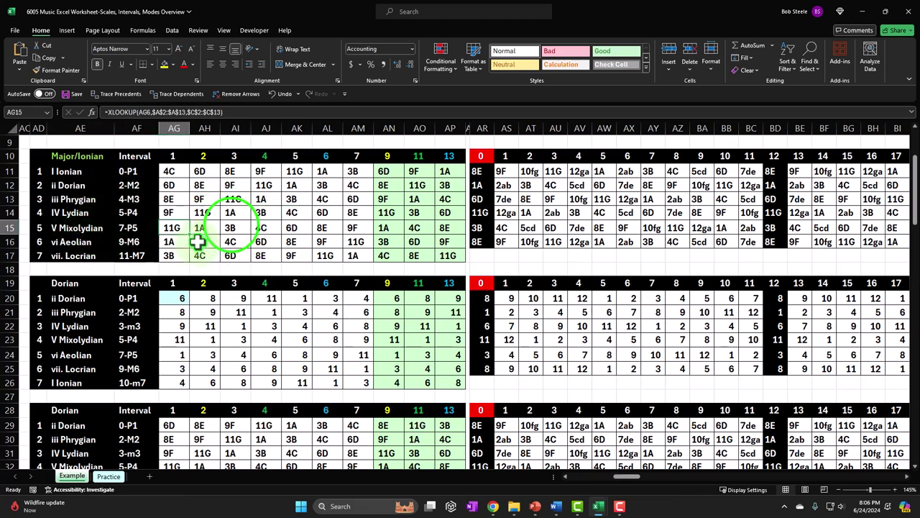
{"action": "left_click", "coordinate": [233, 227], "text": "ctrl"}
{"action": "left_click", "coordinate": [291, 228], "text": "ctrl"}
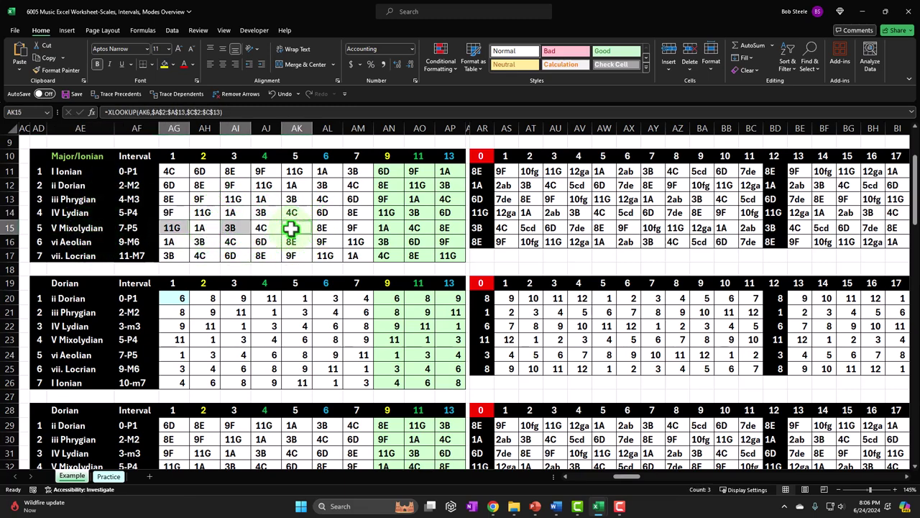
Highlight the chord notes 1A, 4C and 8E in vi Aeolian, followed by 3B, 6D and 9F in vii Locrian
{"action": "left_click", "coordinate": [173, 241]}
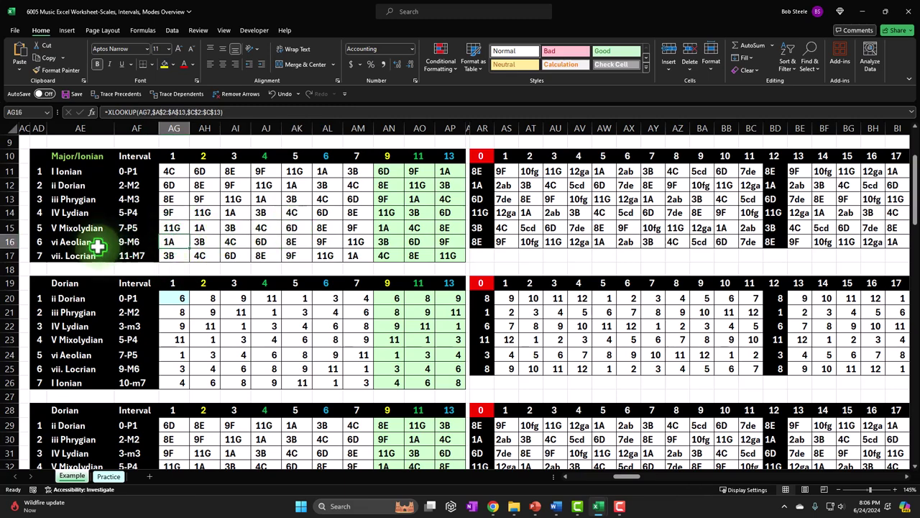
{"action": "left_click", "coordinate": [235, 242], "text": "ctrl"}
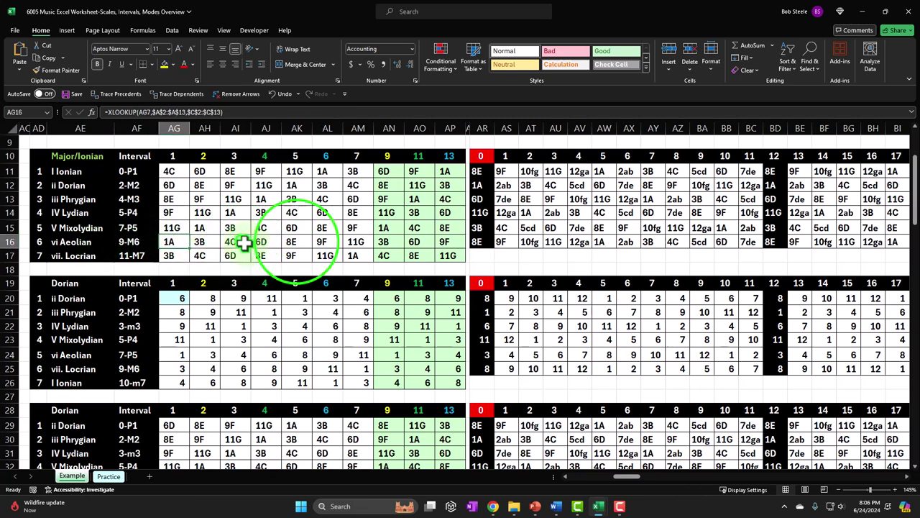
{"action": "left_click", "coordinate": [297, 242], "text": "ctrl"}
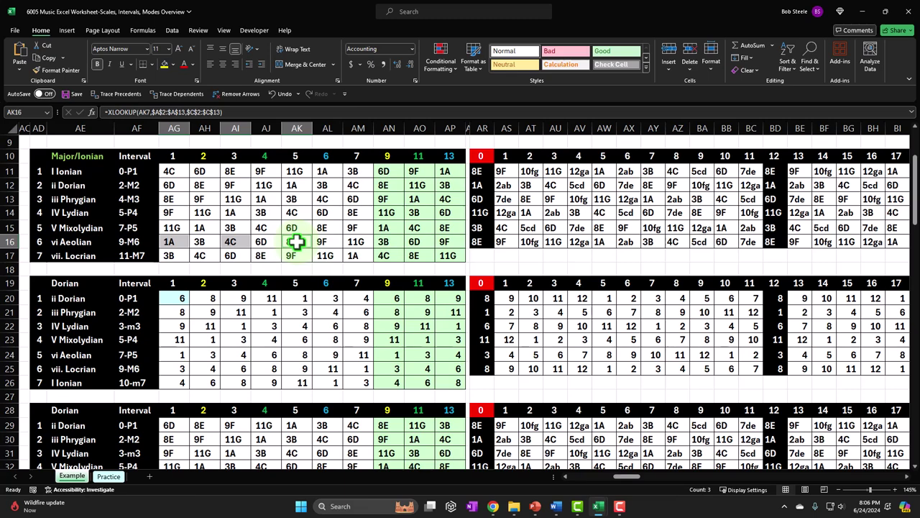
{"action": "left_click", "coordinate": [173, 256]}
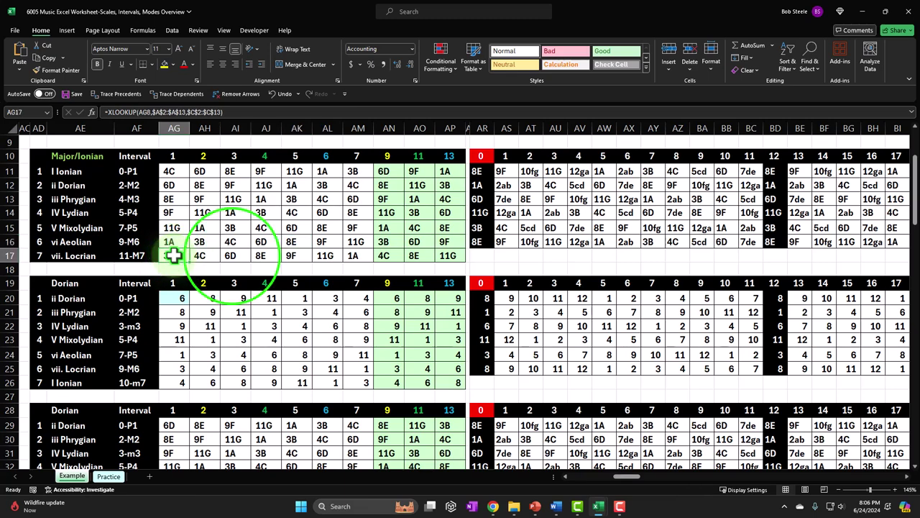
{"action": "left_click", "coordinate": [226, 256], "text": "ctrl"}
{"action": "left_click", "coordinate": [293, 255], "text": "ctrl"}
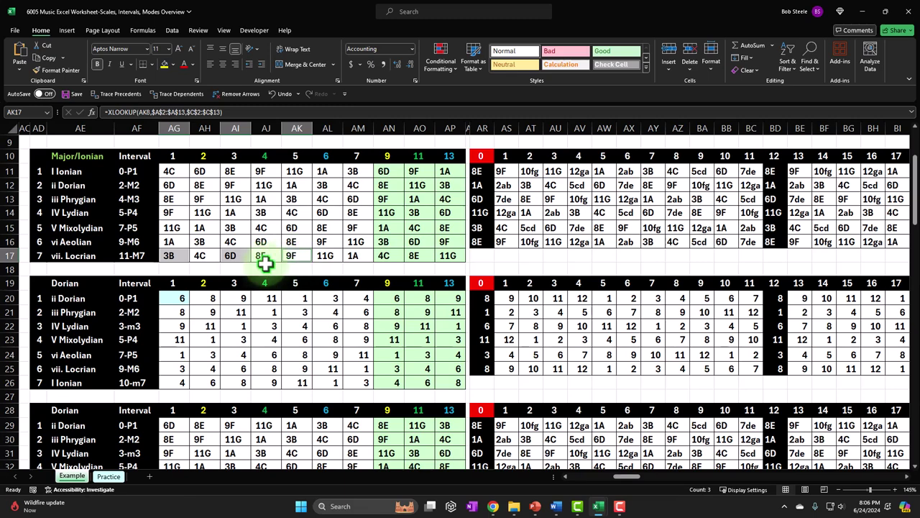
Go down the Major/Ionian intervals from 0-P1 to 11-M7, relating the first one to the root note 4C
{"action": "left_click", "coordinate": [136, 171]}
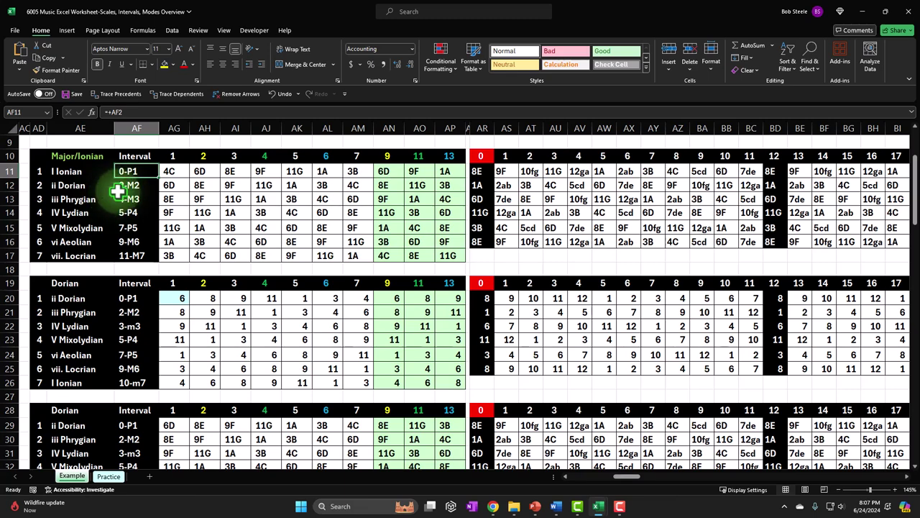
{"action": "left_click", "coordinate": [176, 170]}
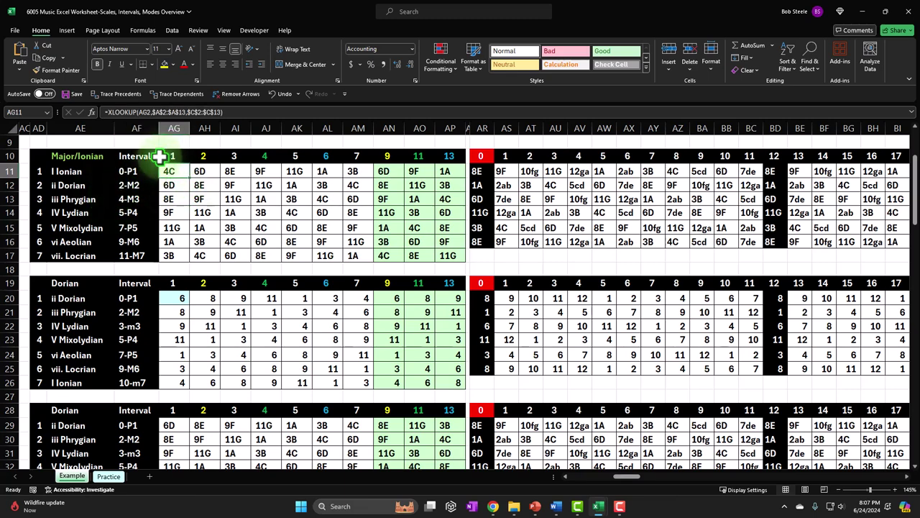
{"action": "left_click", "coordinate": [188, 178]}
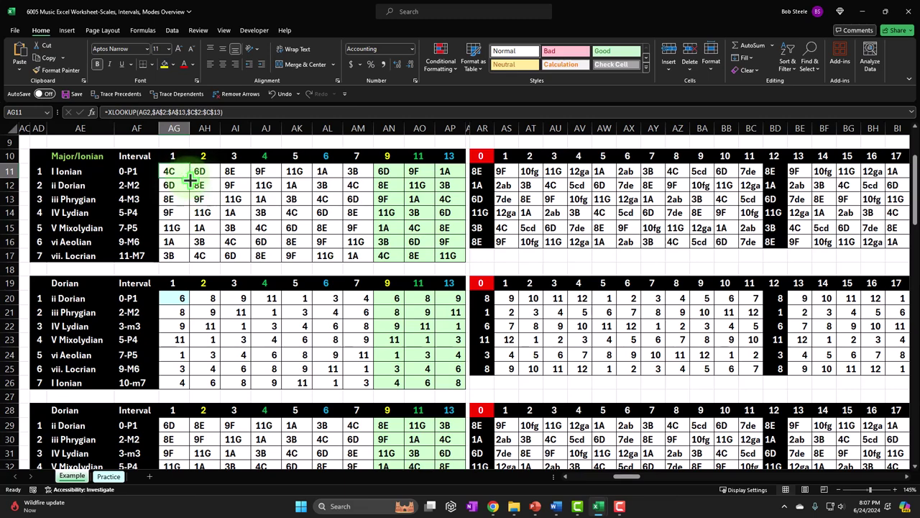
{"action": "left_click", "coordinate": [133, 171]}
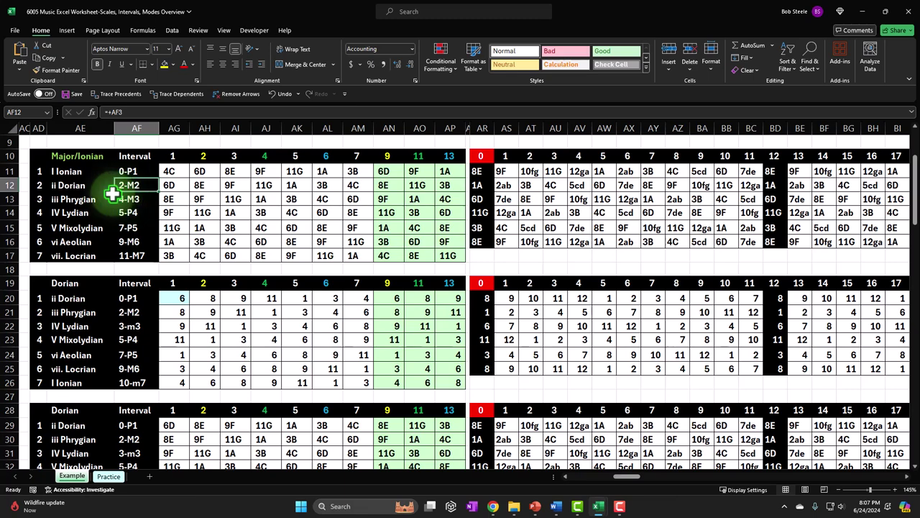
{"action": "left_click", "coordinate": [133, 199]}
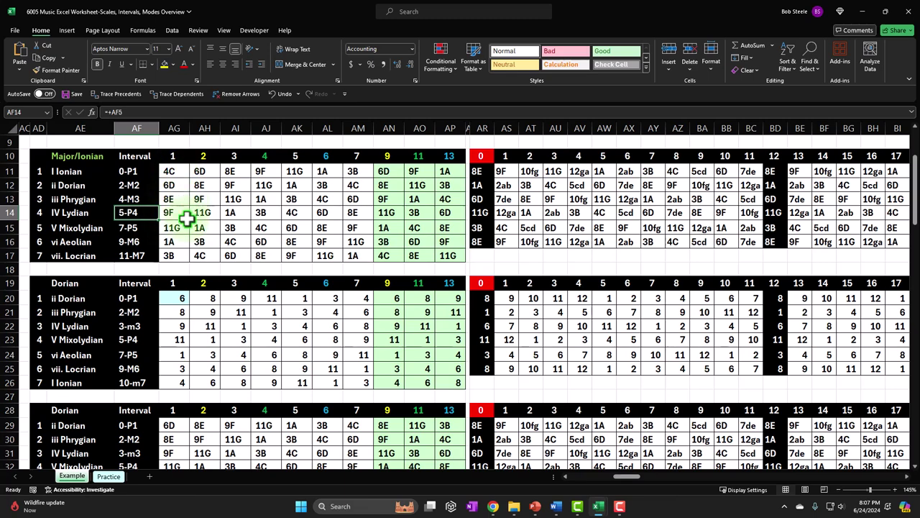
{"action": "key", "text": "Down"}
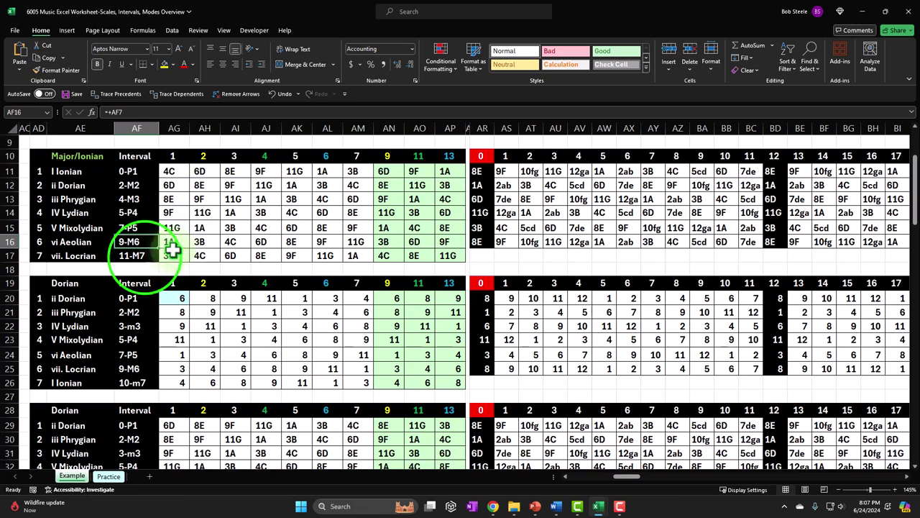
{"action": "left_click", "coordinate": [143, 260]}
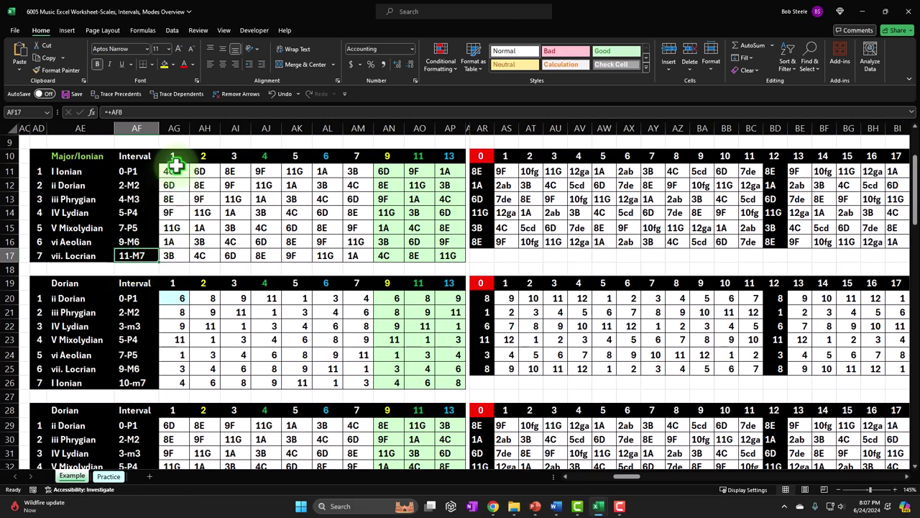
Highlight all seven Major/Ionian intervals and the adjoining fretboard grid from fret 0 to 12, and clear the highlight
{"action": "left_click_drag", "start_coordinate": [144, 173], "coordinate": [144, 251]}
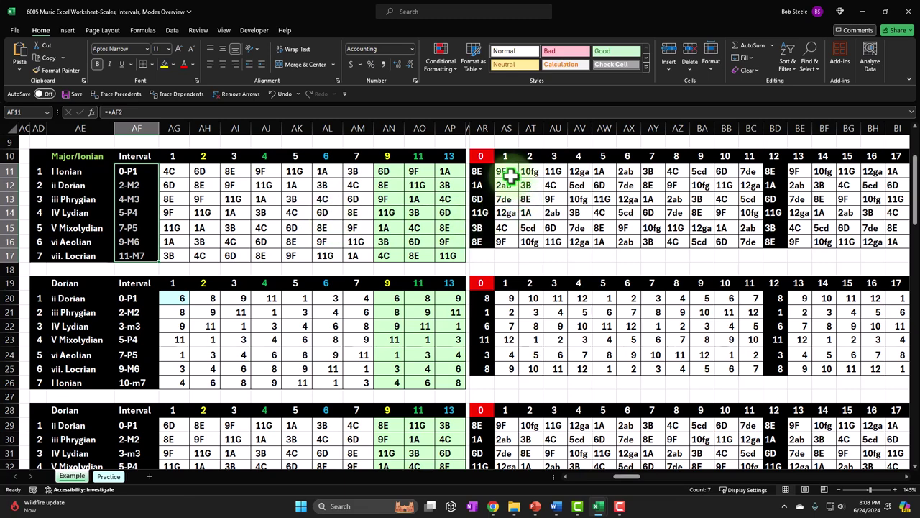
{"action": "left_click_drag", "start_coordinate": [476, 173], "coordinate": [779, 242]}
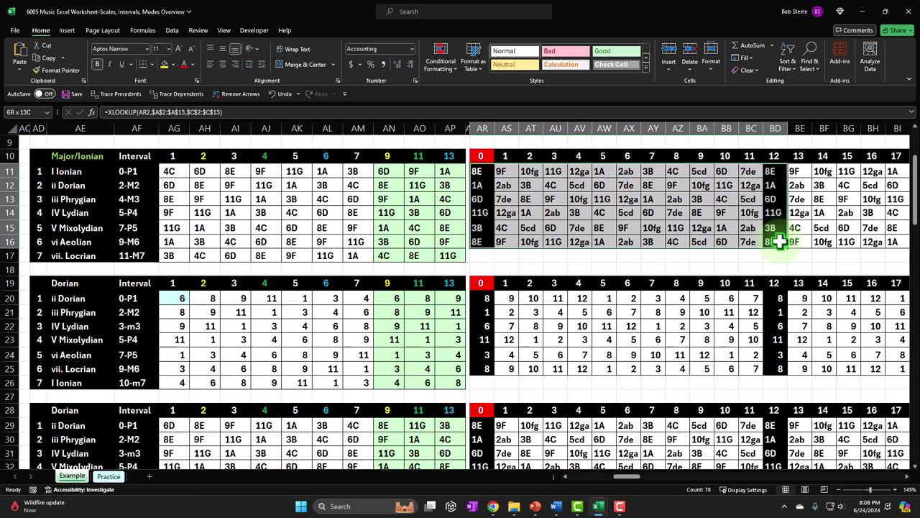
{"action": "left_click", "coordinate": [389, 241]}
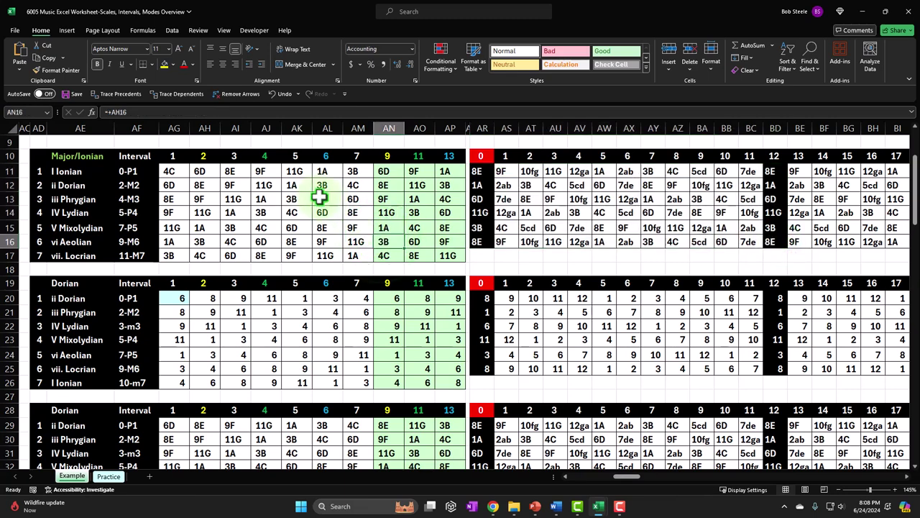
Hide the columns for scale degrees 2, 4 and 6 (AH, AJ and AL) in the mode tables
{"action": "left_click", "coordinate": [206, 127]}
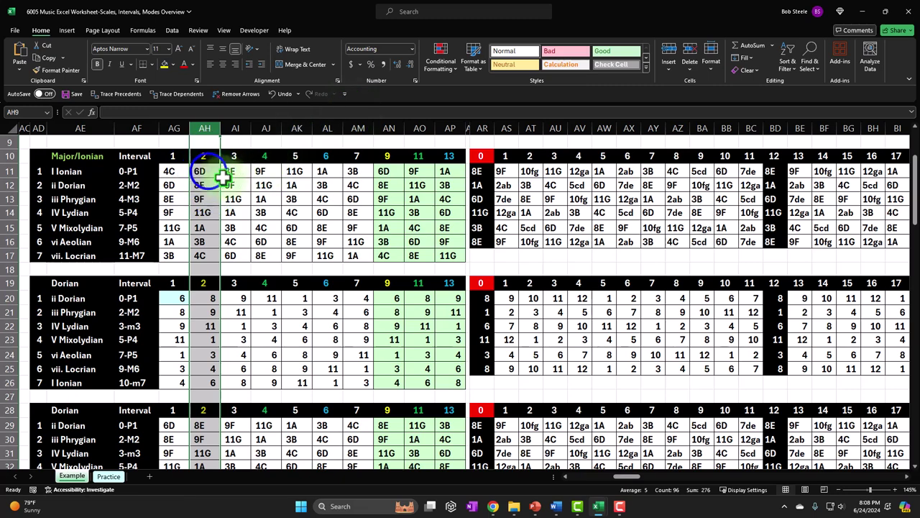
{"action": "right_click", "coordinate": [205, 128]}
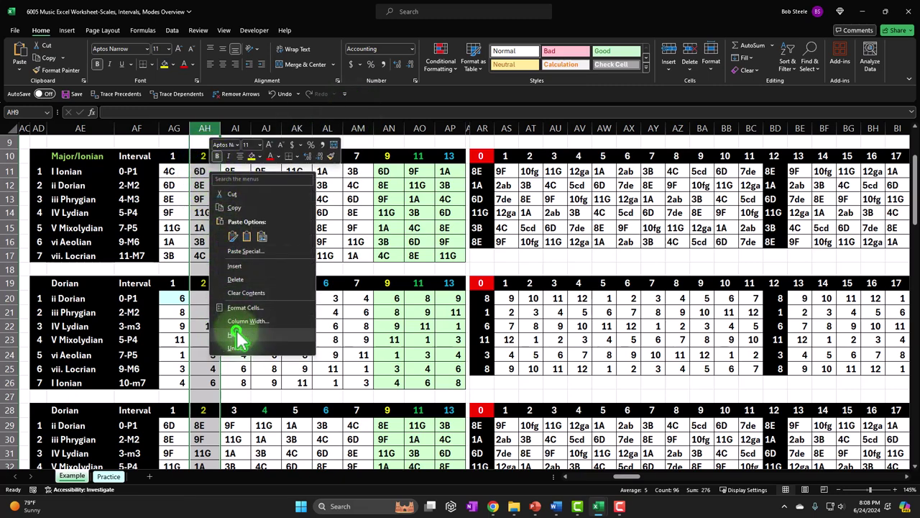
{"action": "left_click", "coordinate": [240, 332]}
{"action": "left_click", "coordinate": [236, 128]}
{"action": "right_click", "coordinate": [236, 128]}
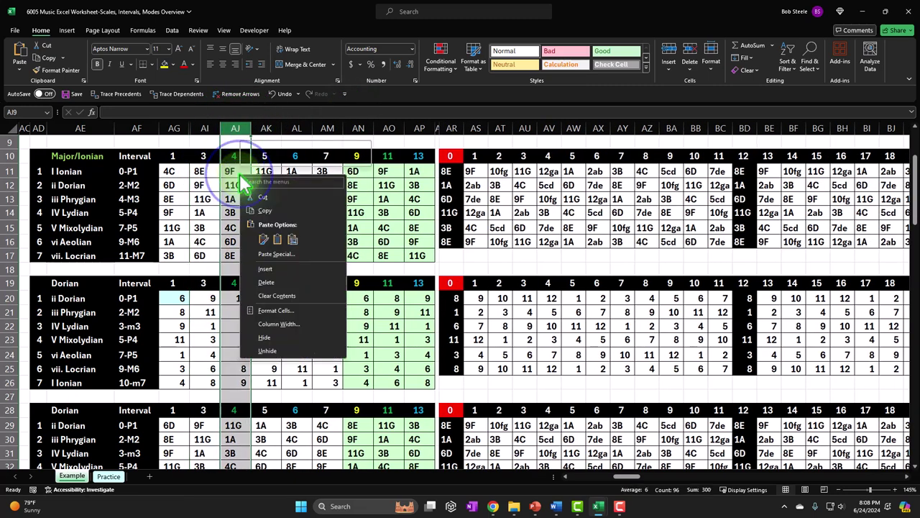
{"action": "left_click", "coordinate": [268, 333]}
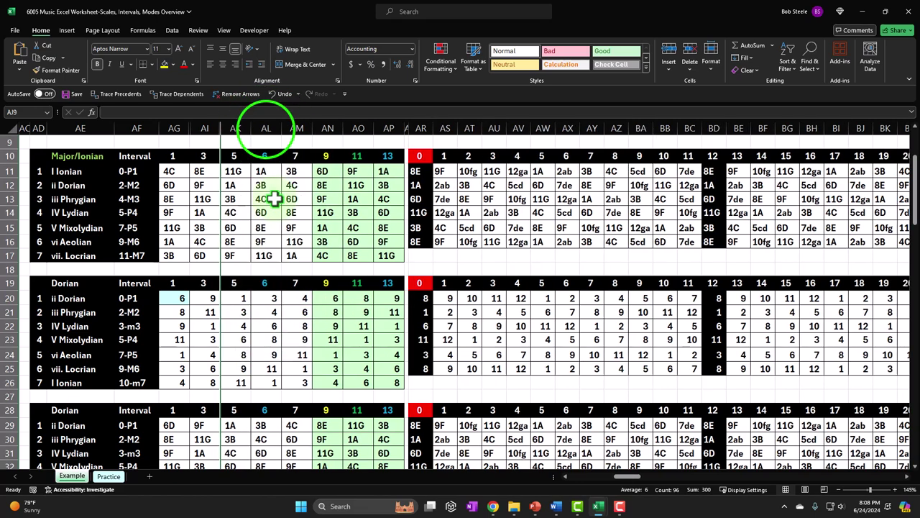
{"action": "left_click", "coordinate": [265, 128]}
{"action": "right_click", "coordinate": [265, 128]}
{"action": "left_click", "coordinate": [295, 349]}
{"action": "left_click", "coordinate": [263, 242]}
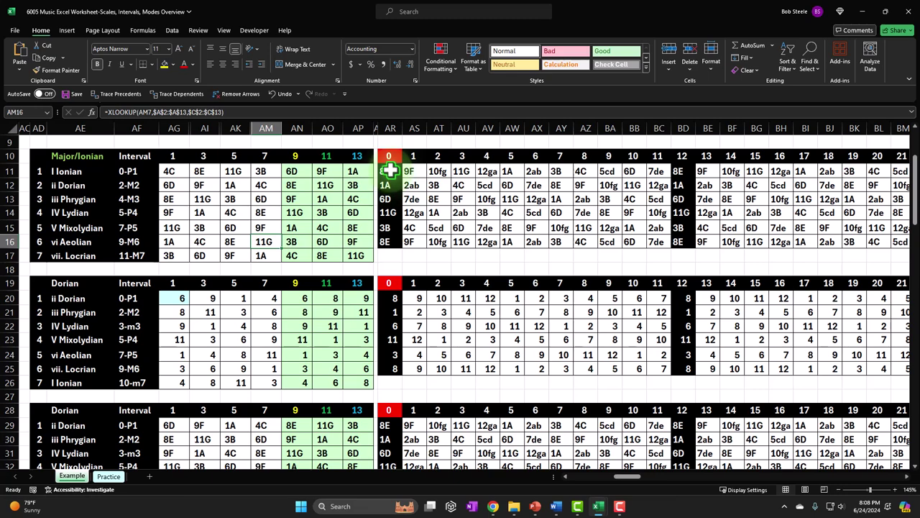
Highlight the I Ionian chord notes 4C, 8E and 11G, and the Major/Ionian fretboard grid from fret 0 to 20
{"action": "left_click", "coordinate": [173, 171]}
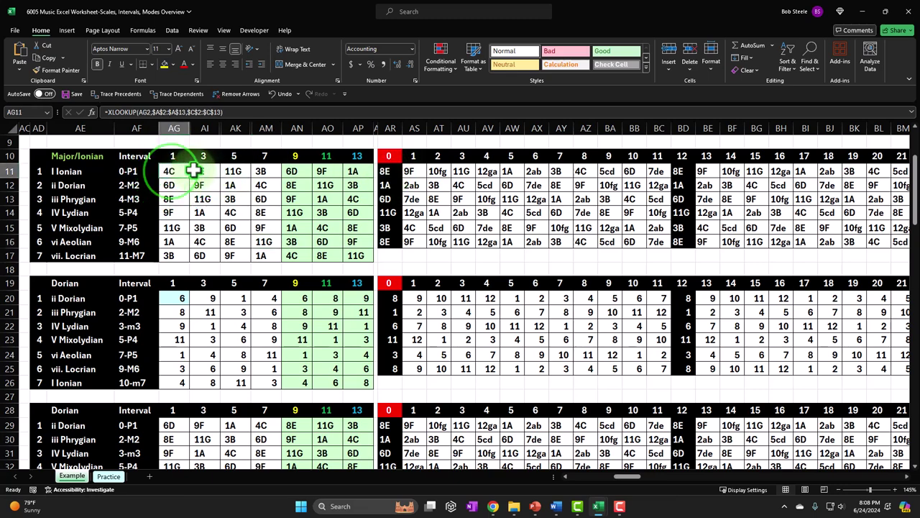
{"action": "left_click_drag", "start_coordinate": [191, 169], "coordinate": [228, 168]}
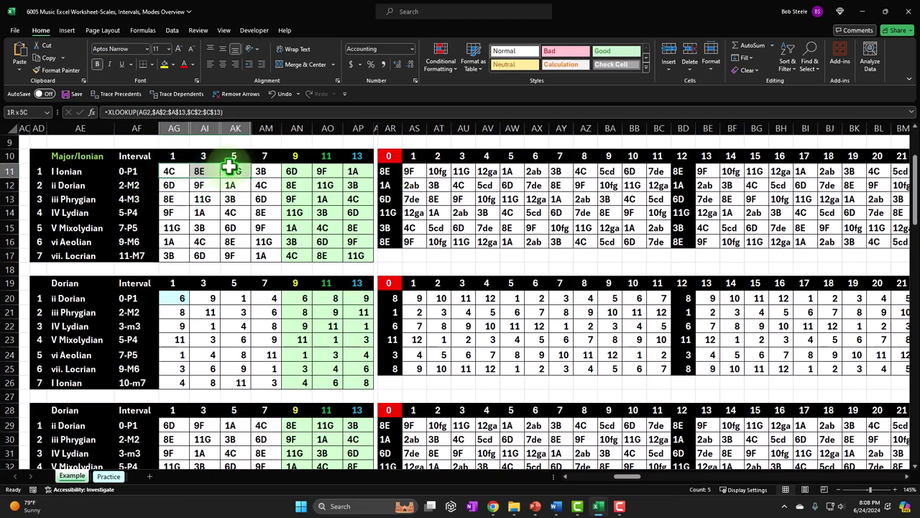
{"action": "left_click_drag", "start_coordinate": [388, 172], "coordinate": [884, 245]}
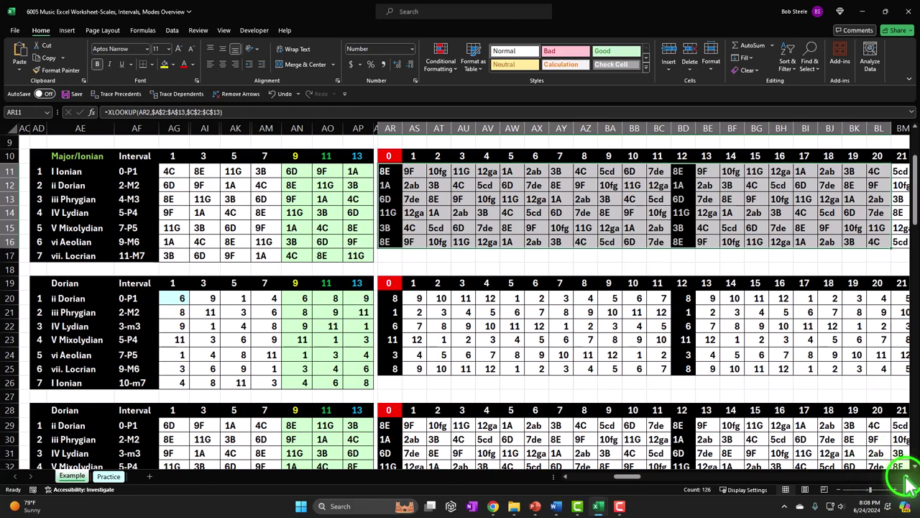
Add an Equal To conditional format to Major/Ionian fretboard cells AR11:BM16, matching root note AG11 with Green Fill with Dark Green Text
{"action": "scroll", "coordinate": [906, 480], "scroll_direction": "right", "scroll_amount": 1}
{"action": "left_click_drag", "start_coordinate": [696, 124], "coordinate": [904, 132]}
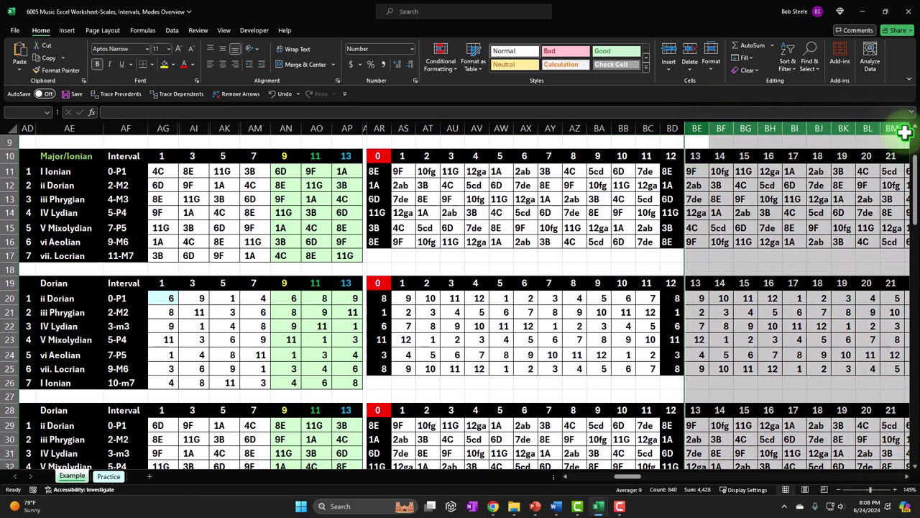
{"action": "left_click", "coordinate": [743, 185]}
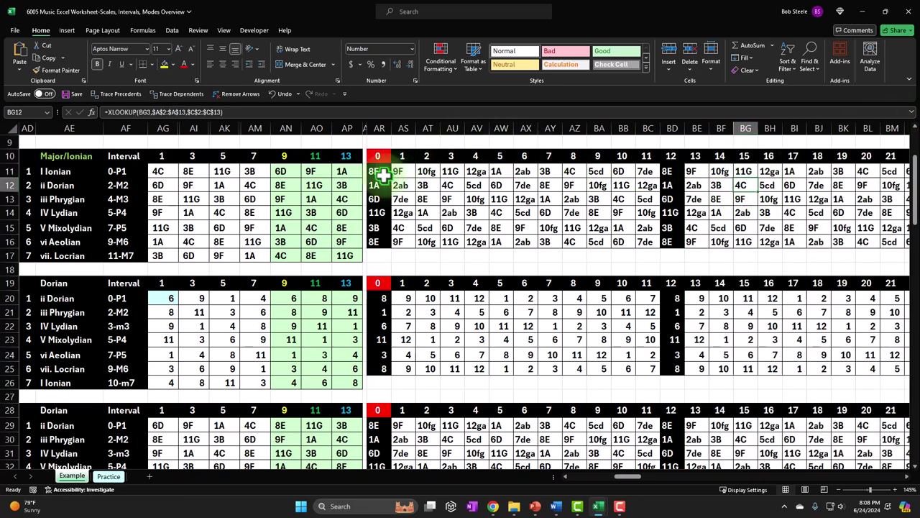
{"action": "left_click_drag", "start_coordinate": [377, 173], "coordinate": [884, 246]}
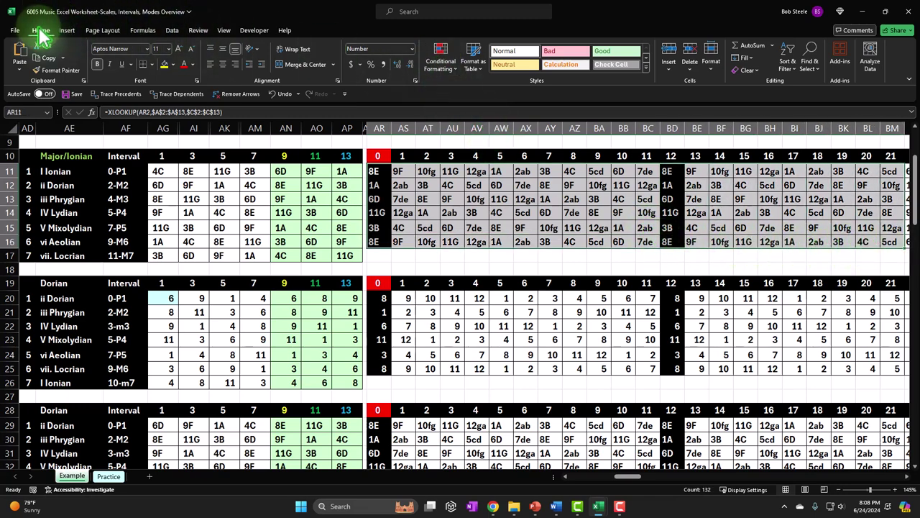
{"action": "left_click", "coordinate": [440, 61]}
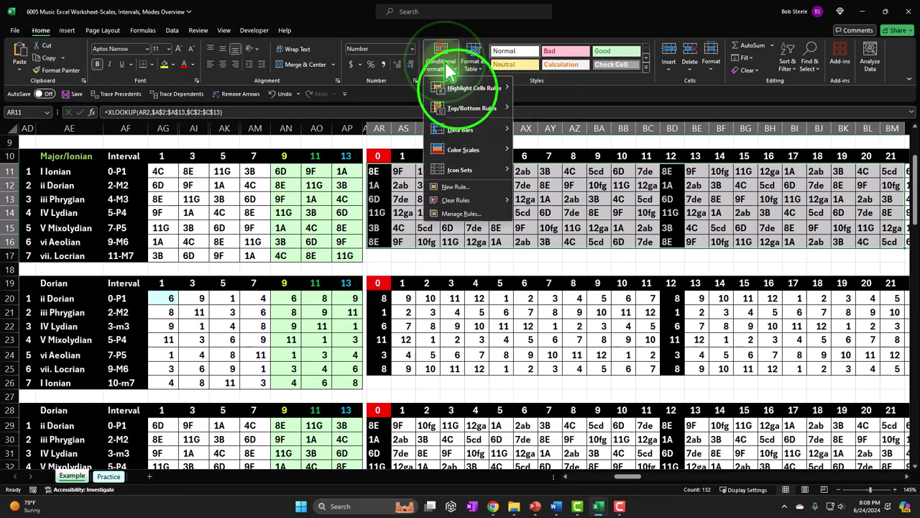
{"action": "mouse_move", "coordinate": [461, 95]}
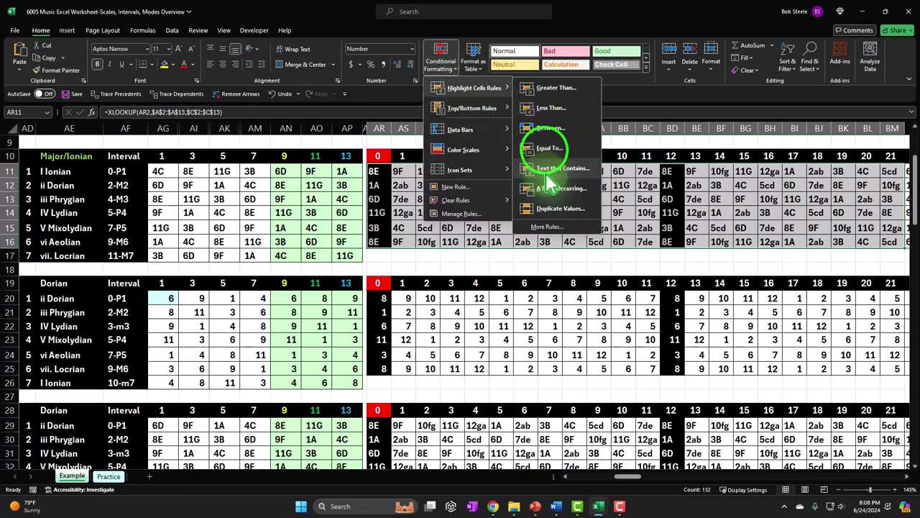
{"action": "left_click", "coordinate": [549, 148]}
{"action": "left_click", "coordinate": [164, 171]}
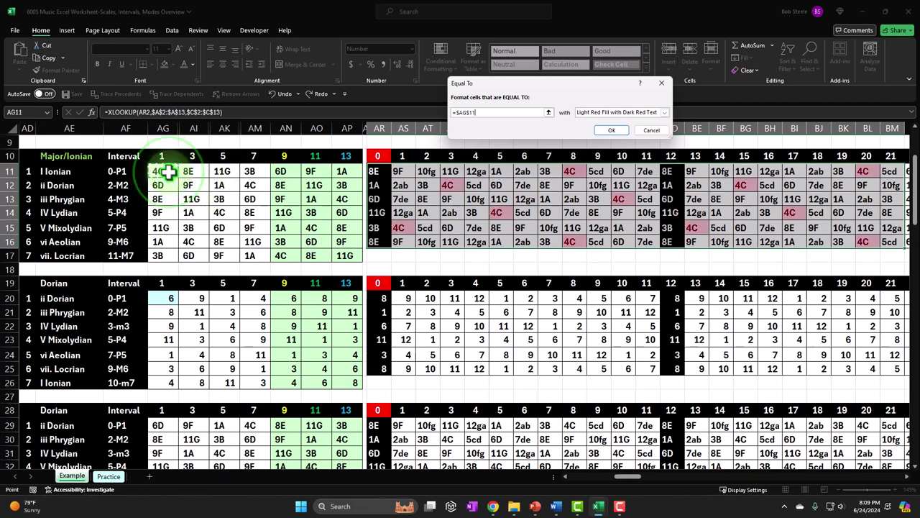
{"action": "left_click", "coordinate": [664, 113]}
{"action": "left_click", "coordinate": [616, 133]}
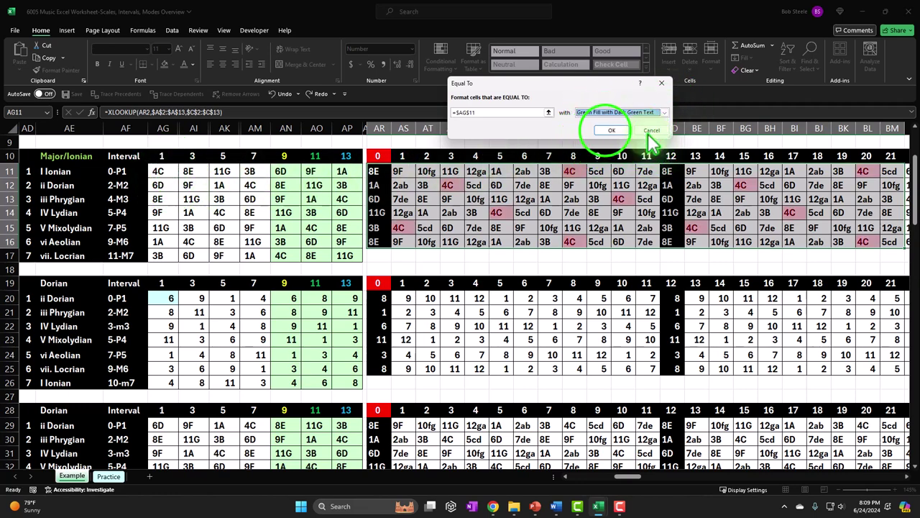
{"action": "left_click", "coordinate": [609, 131]}
Add an Equal To rule to the same fretboard cells, matching the third in AI11 with Light Red Fill with Dark Red Text
{"action": "left_click", "coordinate": [440, 57]}
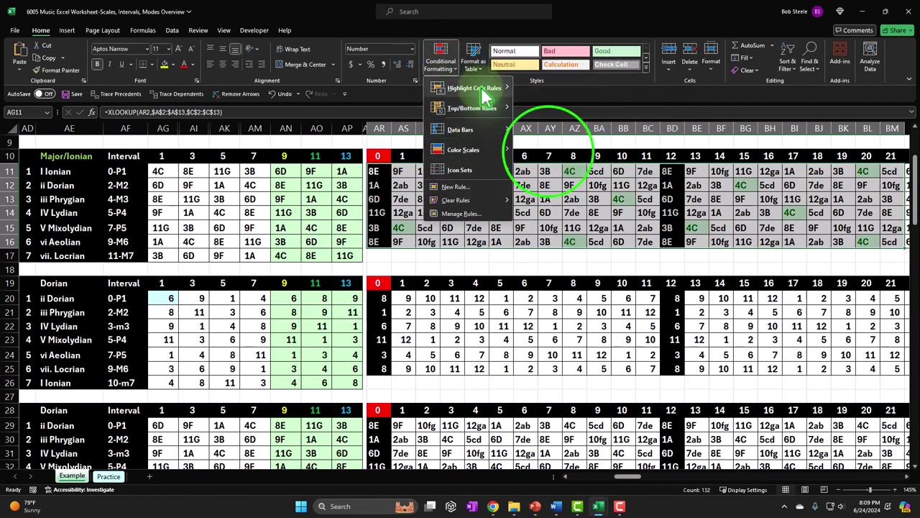
{"action": "mouse_move", "coordinate": [474, 87]}
{"action": "left_click", "coordinate": [547, 147]}
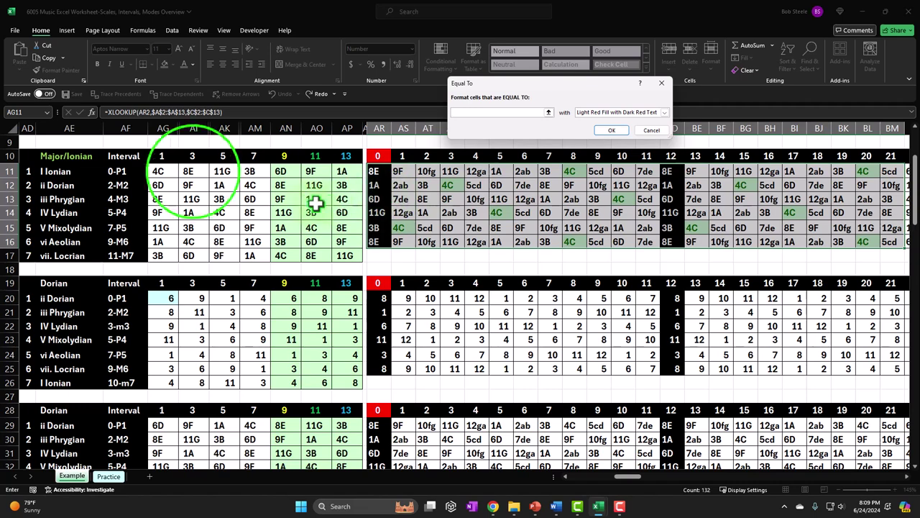
{"action": "left_click", "coordinate": [188, 172]}
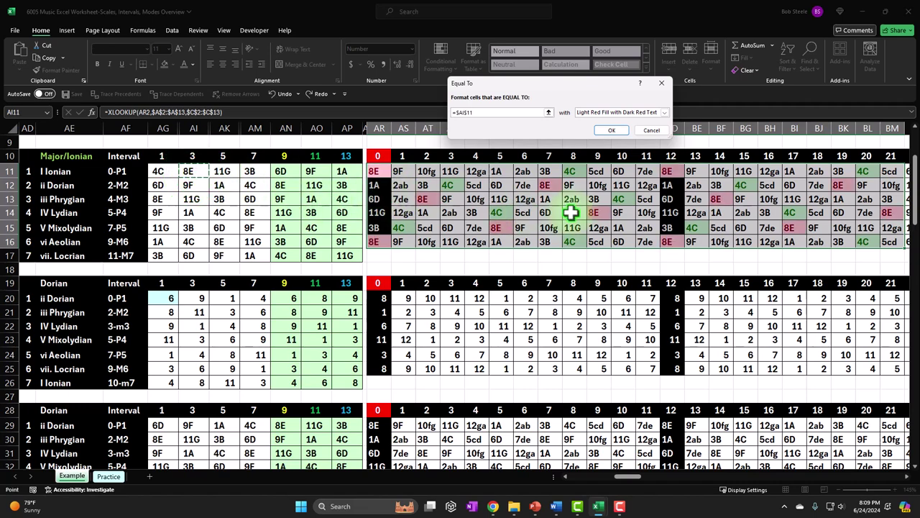
{"action": "left_click", "coordinate": [616, 131]}
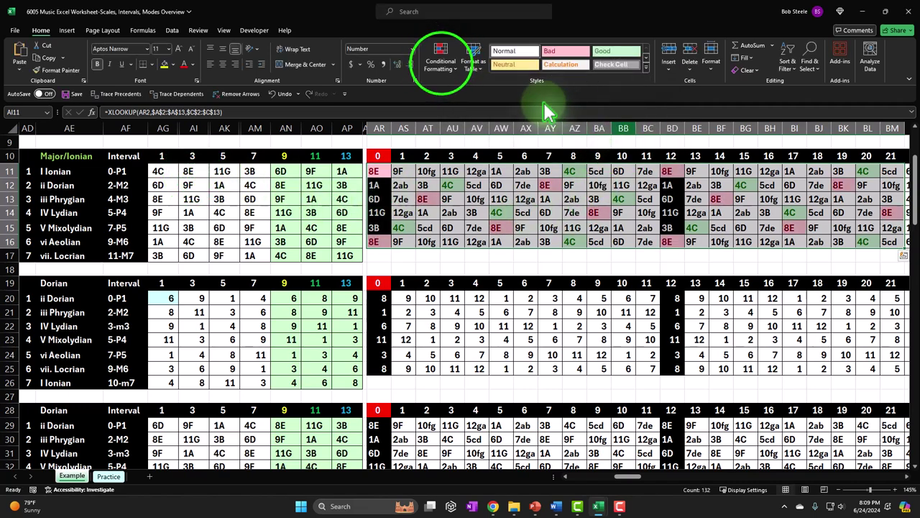
Add an Equal To rule to the same fretboard cells, matching the fifth in AK11 with Yellow Fill with Dark Yellow Text
{"action": "left_click", "coordinate": [452, 77]}
{"action": "mouse_move", "coordinate": [452, 86]}
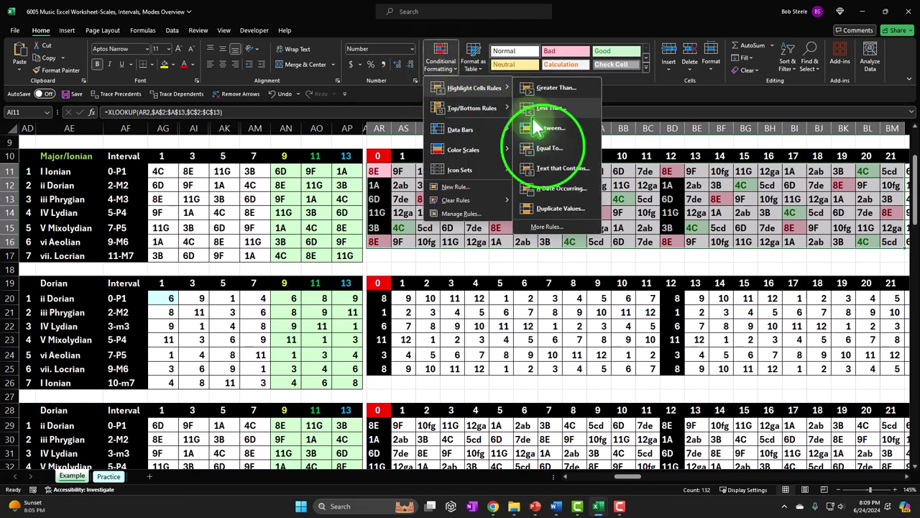
{"action": "left_click", "coordinate": [548, 148]}
{"action": "left_click", "coordinate": [223, 171]}
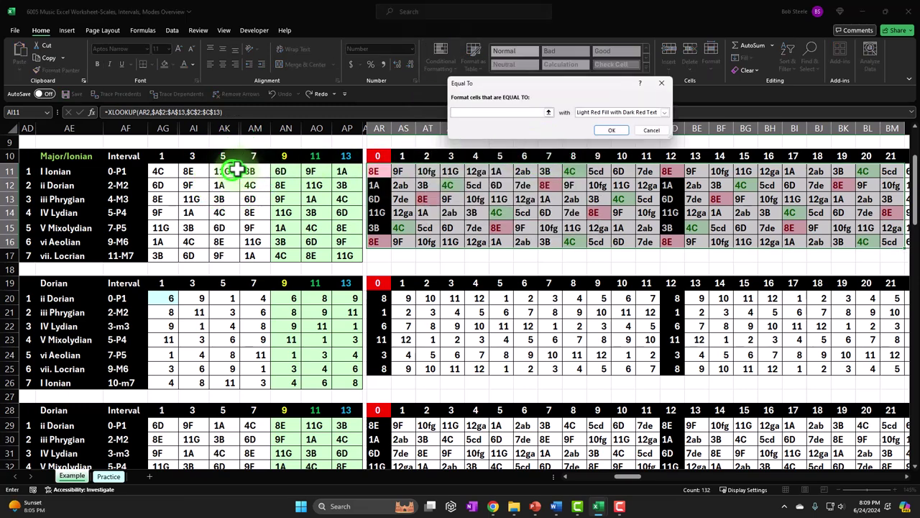
{"action": "left_click", "coordinate": [665, 114]}
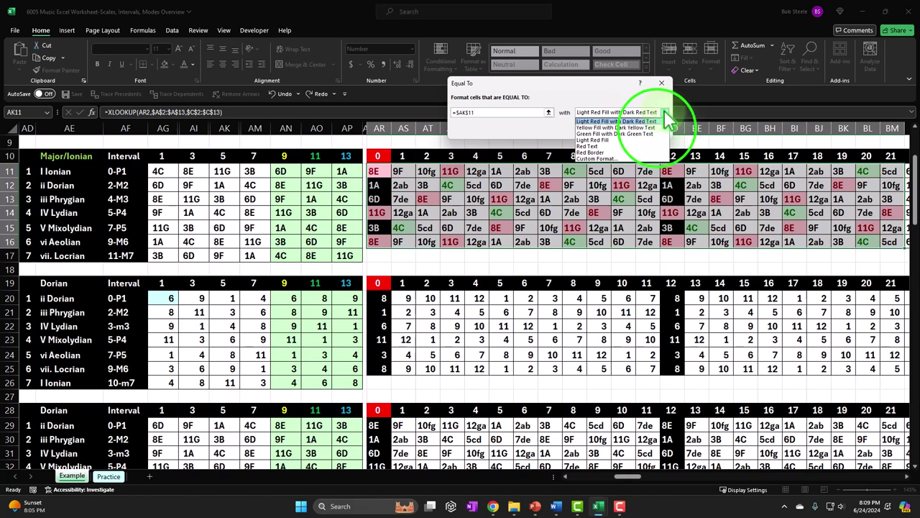
{"action": "left_click", "coordinate": [653, 124]}
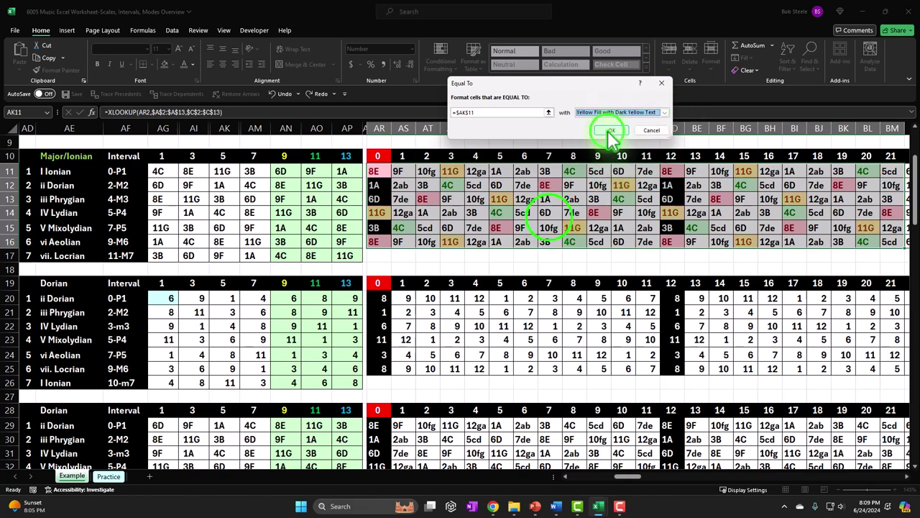
{"action": "left_click", "coordinate": [611, 130]}
{"action": "left_click", "coordinate": [550, 212]}
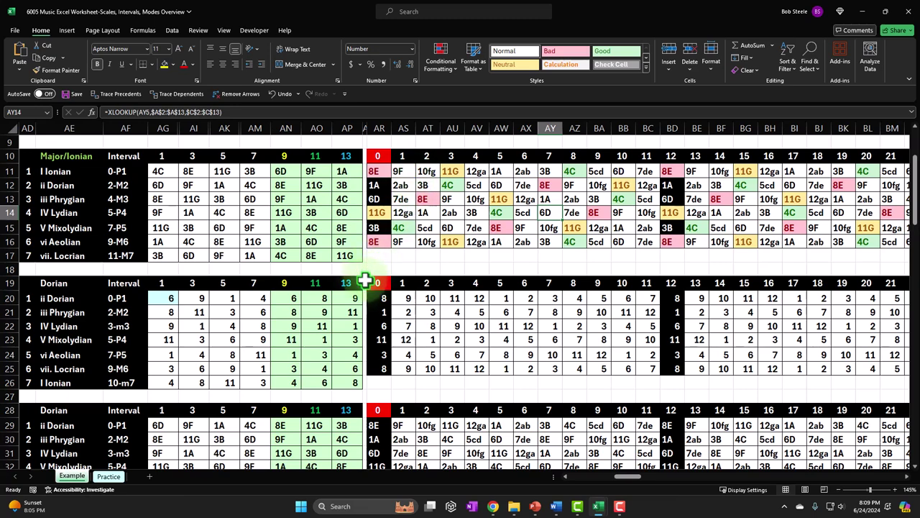
Hide rows 19 to 27, which hold the number version of the Dorian table
{"action": "left_click_drag", "start_coordinate": [8, 296], "coordinate": [16, 391]}
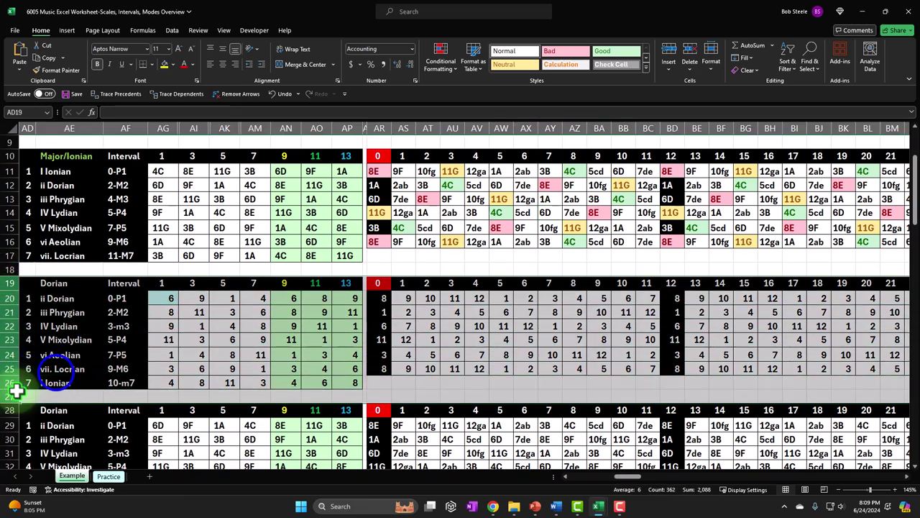
{"action": "right_click", "coordinate": [60, 382]}
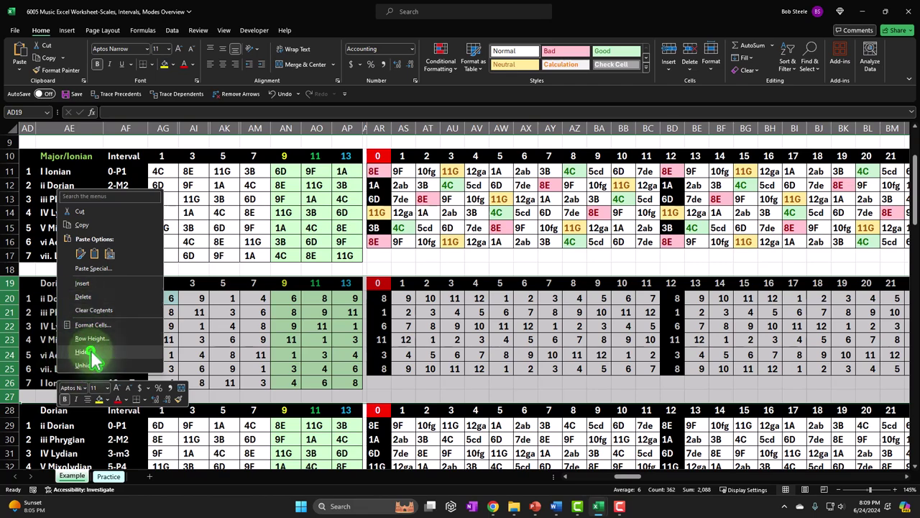
{"action": "left_click", "coordinate": [82, 351]}
{"action": "left_click", "coordinate": [71, 286]}
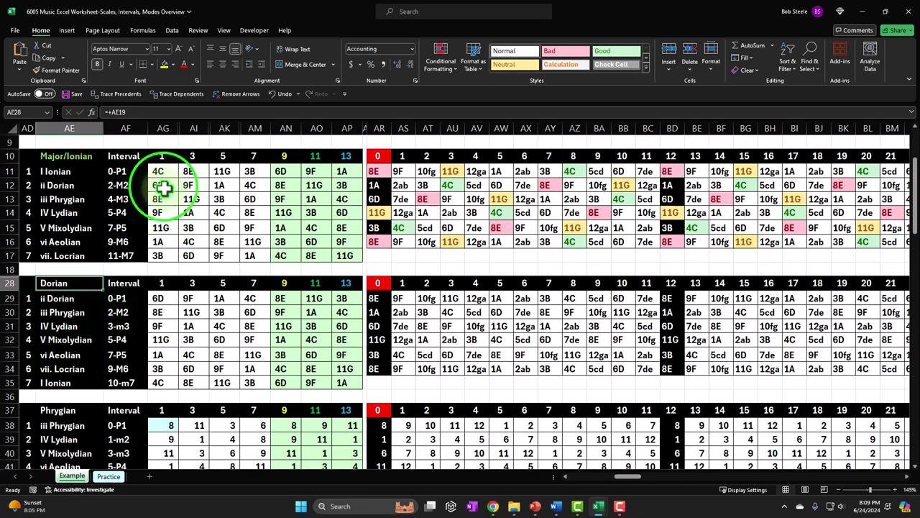
Compare the ii Dorian row's notes in the Major/Ionian table with those in the Dorian table
{"action": "left_click_drag", "start_coordinate": [162, 185], "coordinate": [348, 184]}
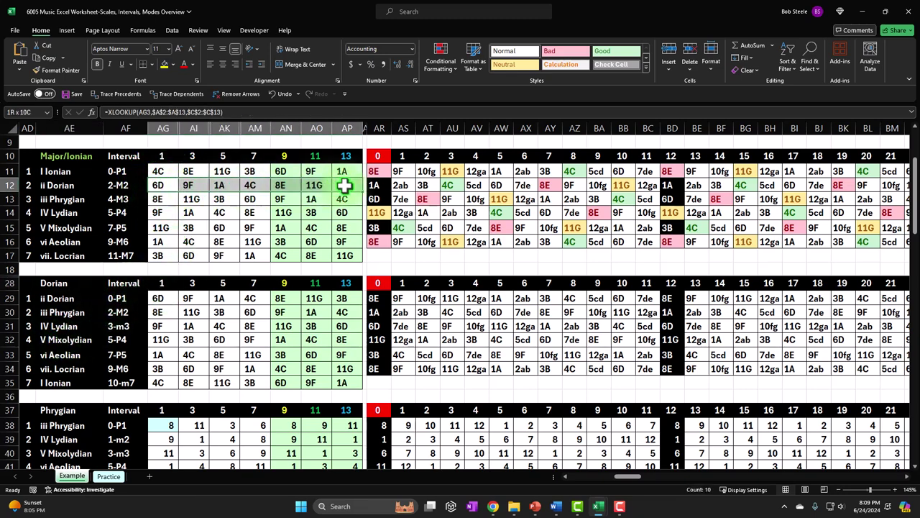
{"action": "left_click_drag", "start_coordinate": [161, 298], "coordinate": [337, 294]}
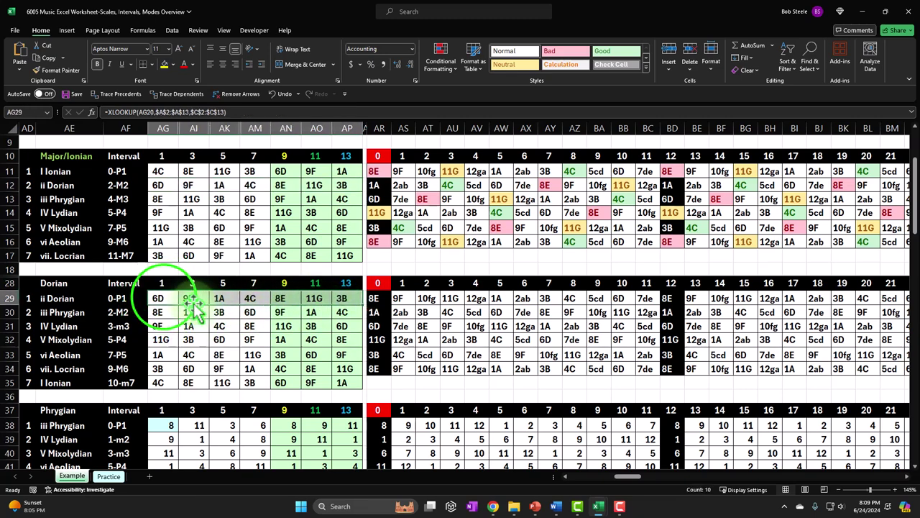
{"action": "left_click", "coordinate": [165, 299]}
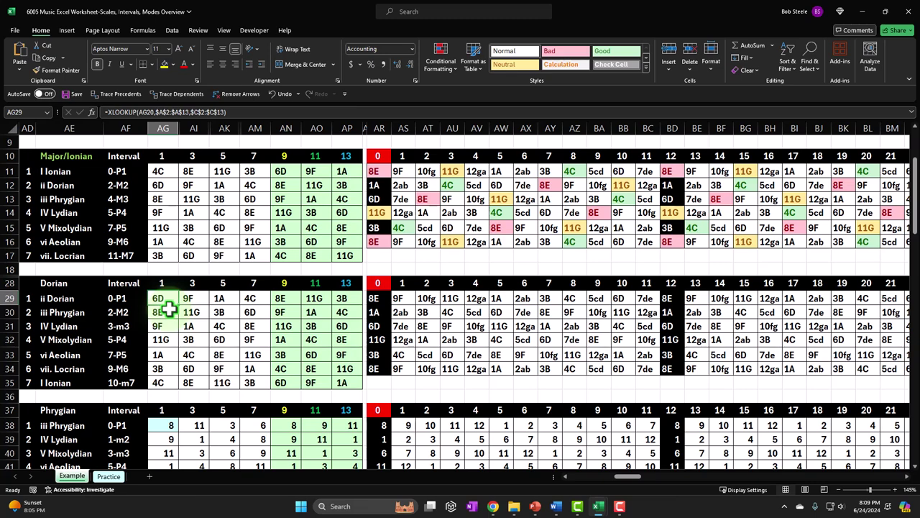
{"action": "left_click", "coordinate": [78, 298]}
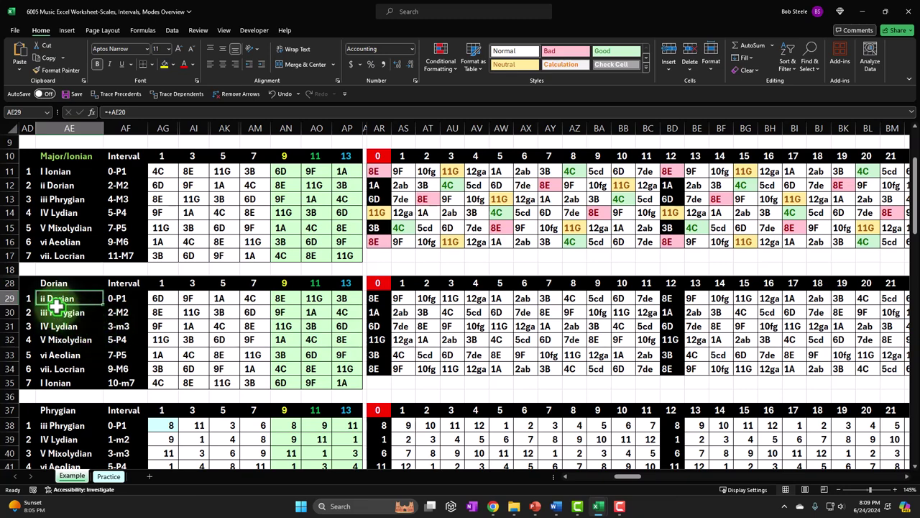
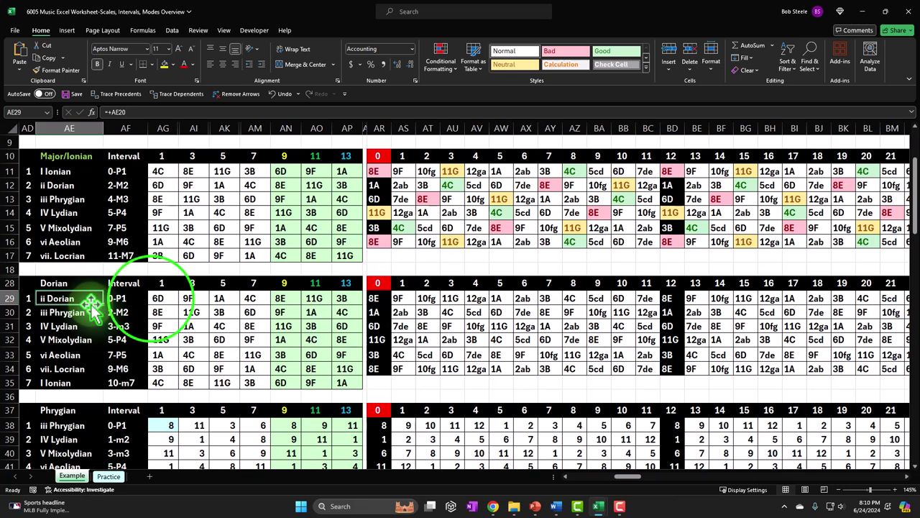
Compare the Dorian root 6D with the Ionian root 4C, and highlight the Dorian fretboard grid from fret 0 to 11
{"action": "left_click", "coordinate": [152, 298]}
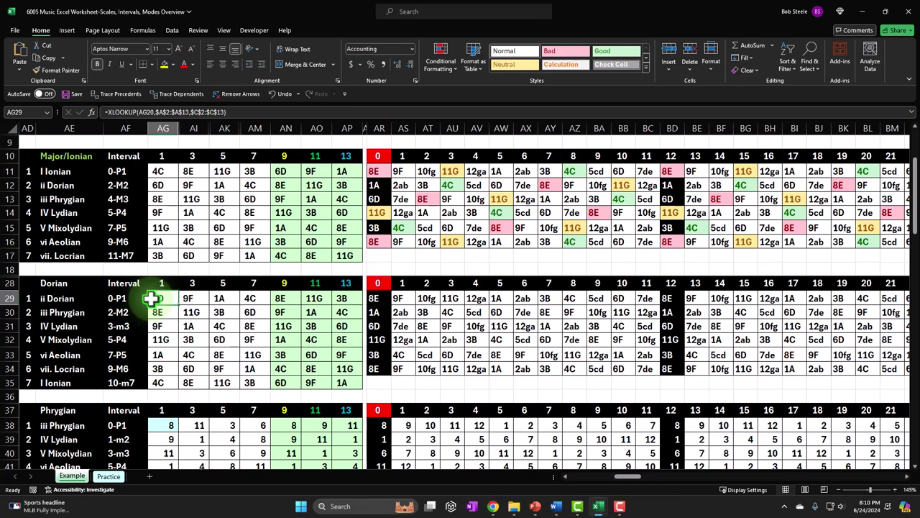
{"action": "left_click", "coordinate": [165, 171]}
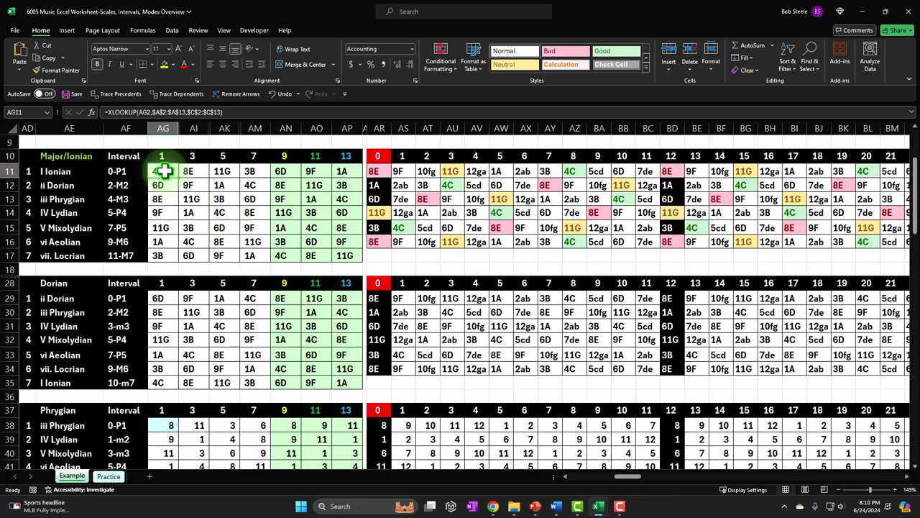
{"action": "left_click", "coordinate": [159, 303]}
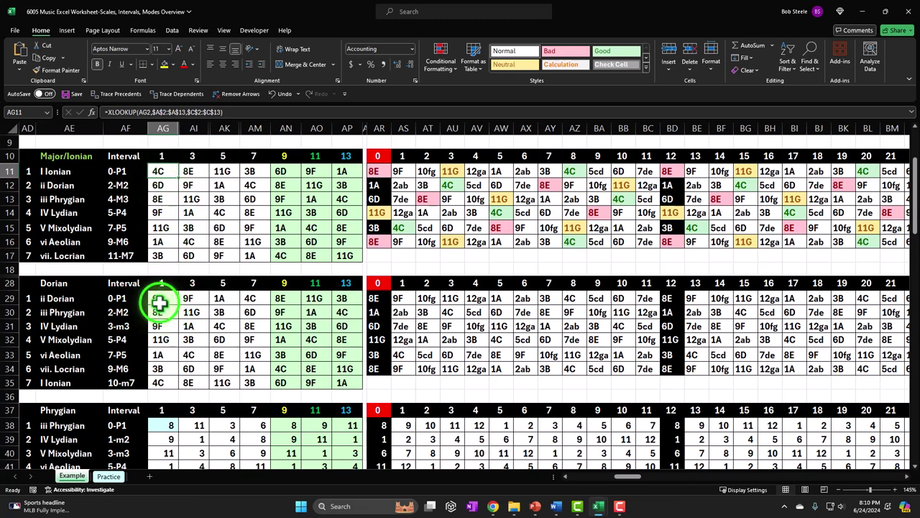
{"action": "left_click_drag", "start_coordinate": [373, 298], "coordinate": [639, 365]}
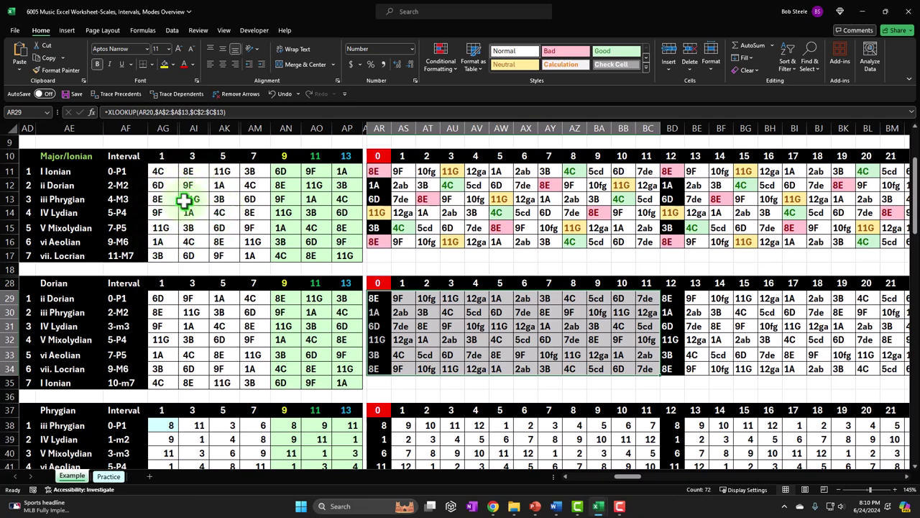
{"action": "left_click_drag", "start_coordinate": [545, 327], "coordinate": [545, 341]}
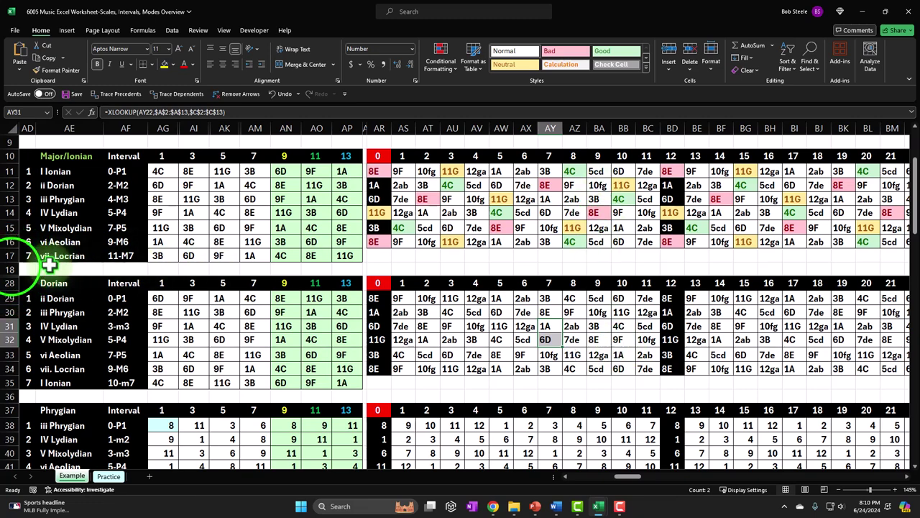
Hide blank row 18 between the Major/Ionian and Dorian tables
{"action": "left_click", "coordinate": [10, 270]}
{"action": "right_click", "coordinate": [58, 275]}
{"action": "left_click", "coordinate": [81, 435]}
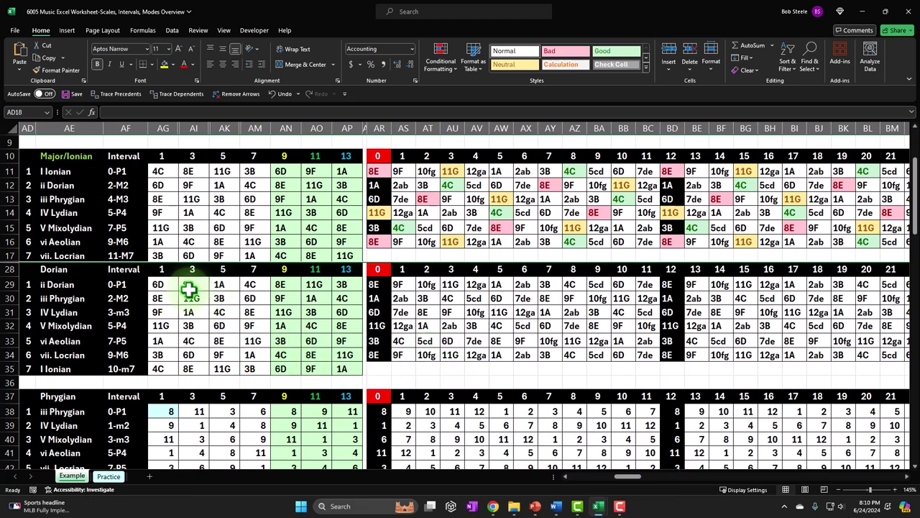
Hide rows 36 to 45, covering the number version of the Phrygian table and its surrounding blank rows
{"action": "scroll", "coordinate": [189, 288], "scroll_direction": "down", "scroll_amount": 2}
{"action": "left_click_drag", "start_coordinate": [7, 297], "coordinate": [25, 419]}
{"action": "right_click", "coordinate": [77, 394]}
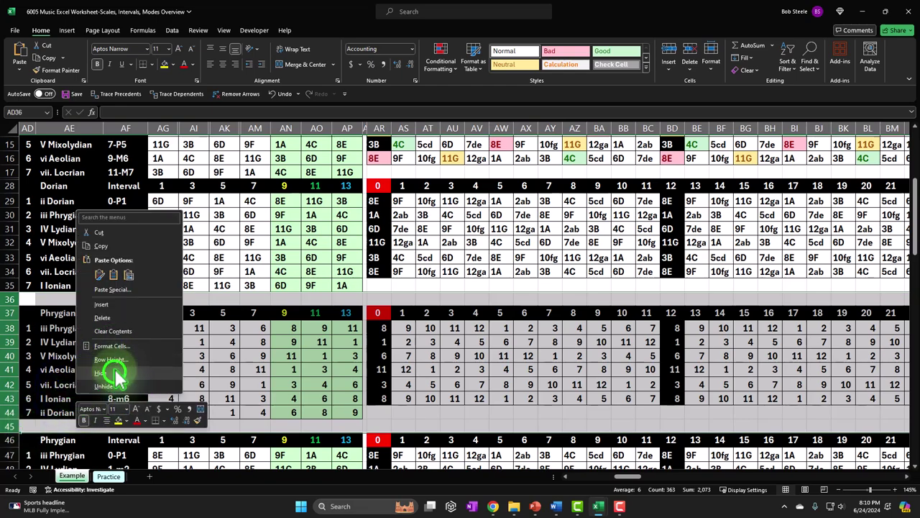
{"action": "left_click", "coordinate": [106, 372]}
Hide rows 54 to 63, covering the number version of the Lydian table and its surrounding blank rows
{"action": "scroll", "coordinate": [115, 366], "scroll_direction": "down", "scroll_amount": 1}
{"action": "scroll", "coordinate": [115, 363], "scroll_direction": "down", "scroll_amount": 1}
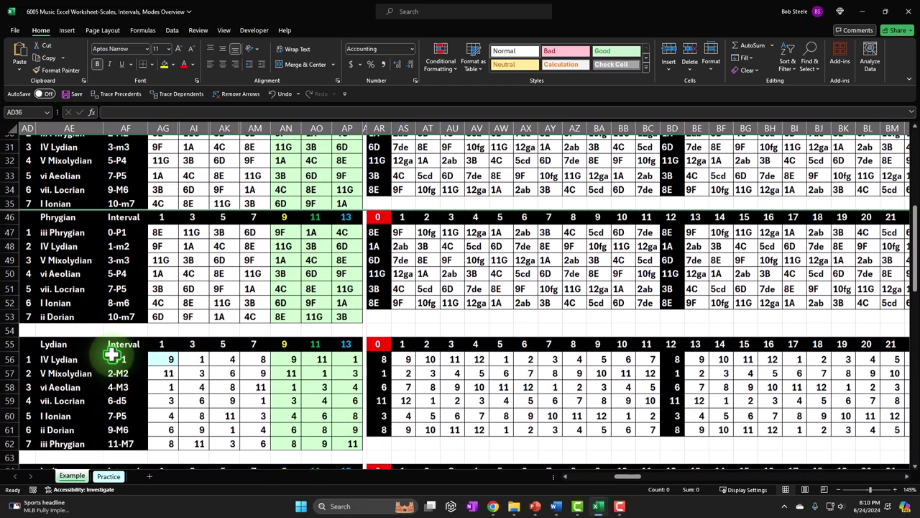
{"action": "left_click_drag", "start_coordinate": [15, 328], "coordinate": [16, 427]}
{"action": "right_click", "coordinate": [82, 385]}
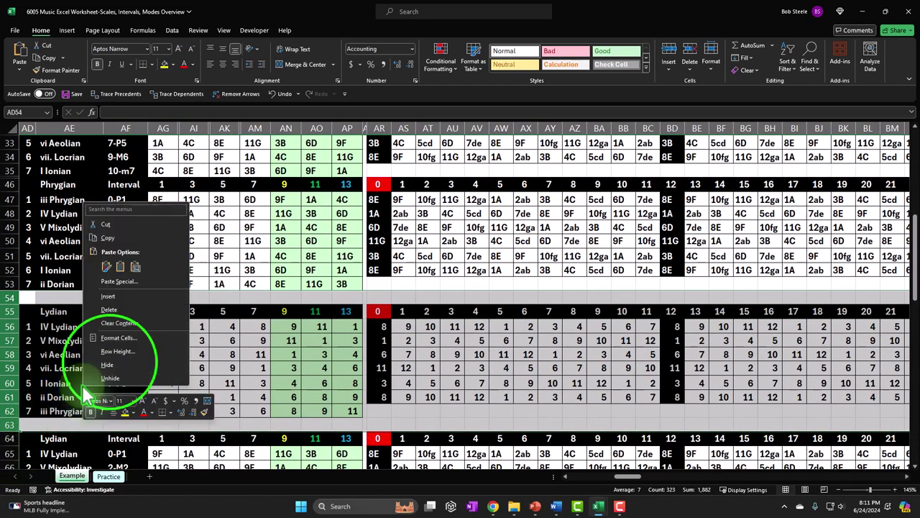
{"action": "left_click", "coordinate": [109, 355]}
Hide rows 72 to 81, covering the number version of the Mixolydian table and its surrounding blank rows
{"action": "scroll", "coordinate": [109, 355], "scroll_direction": "down", "scroll_amount": 3}
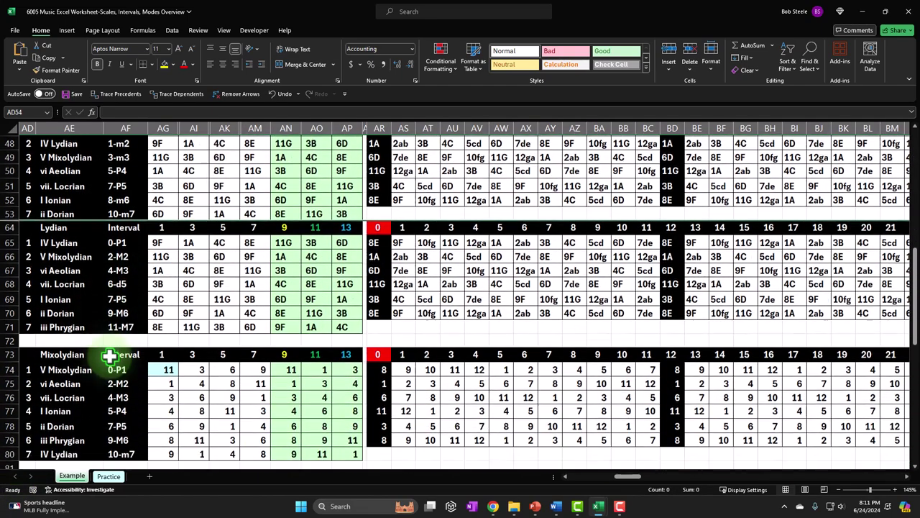
{"action": "left_click_drag", "start_coordinate": [8, 285], "coordinate": [13, 400]}
{"action": "right_click", "coordinate": [106, 373]}
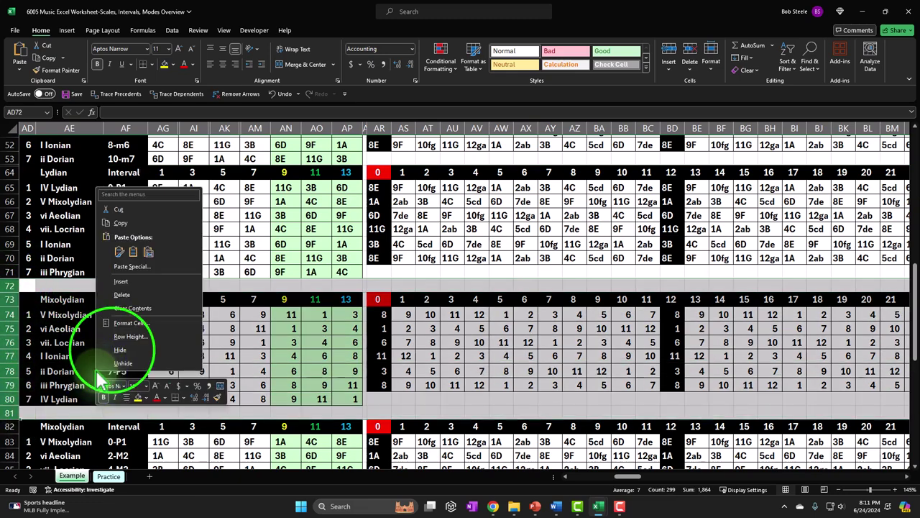
{"action": "left_click", "coordinate": [115, 359]}
Hide rows 90 to 99, covering the number version of the Minor/Aeolian table and its surrounding blank rows
{"action": "scroll", "coordinate": [112, 341], "scroll_direction": "down", "scroll_amount": 2}
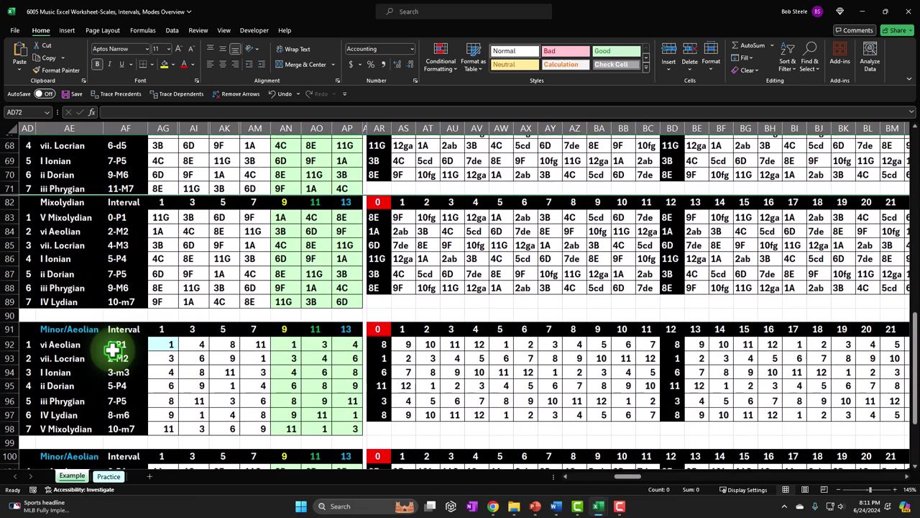
{"action": "left_click_drag", "start_coordinate": [8, 313], "coordinate": [44, 427]}
{"action": "right_click", "coordinate": [57, 430]}
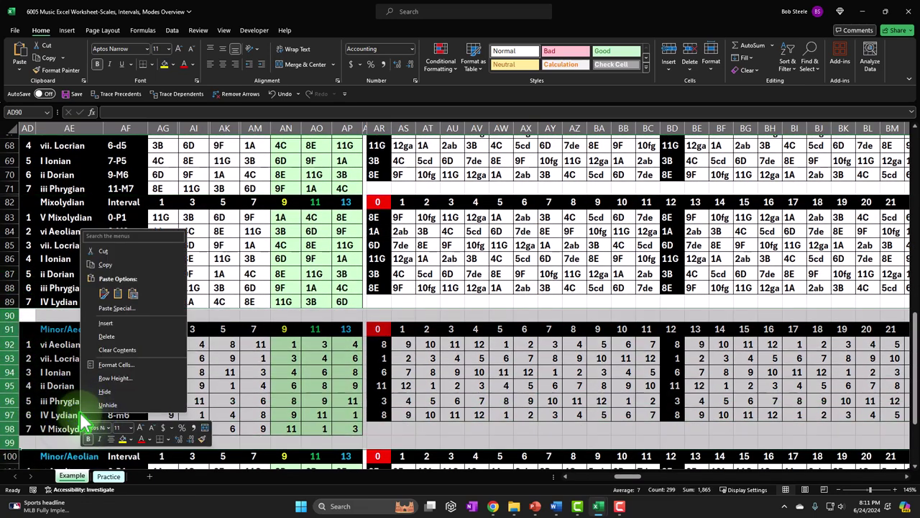
{"action": "left_click", "coordinate": [101, 394]}
{"action": "scroll", "coordinate": [103, 395], "scroll_direction": "down", "scroll_amount": 1}
{"action": "left_click", "coordinate": [119, 405]}
Hide rows 1 to 9, covering the number version of the Major/Ionian table and the blank row below it
{"action": "scroll", "coordinate": [119, 407], "scroll_direction": "up", "scroll_amount": 2}
{"action": "scroll", "coordinate": [119, 405], "scroll_direction": "up", "scroll_amount": 15}
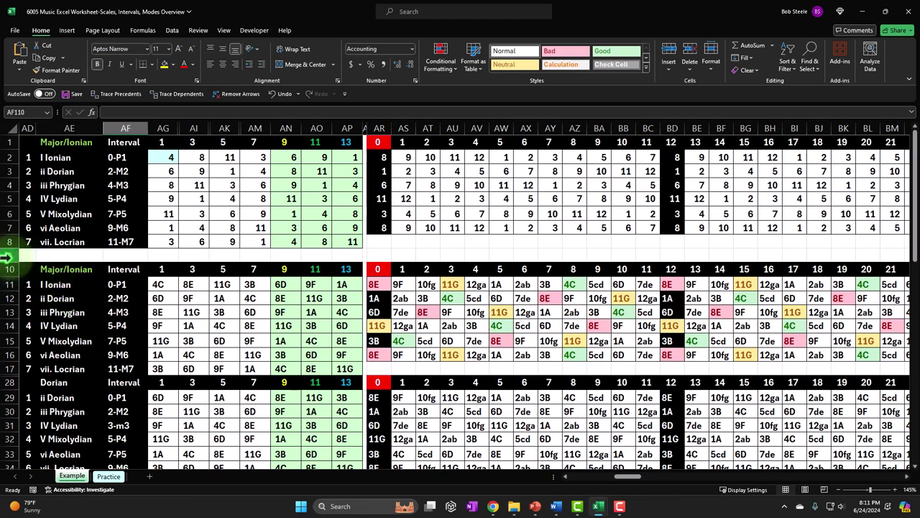
{"action": "left_click", "coordinate": [7, 254]}
{"action": "right_click", "coordinate": [72, 257]}
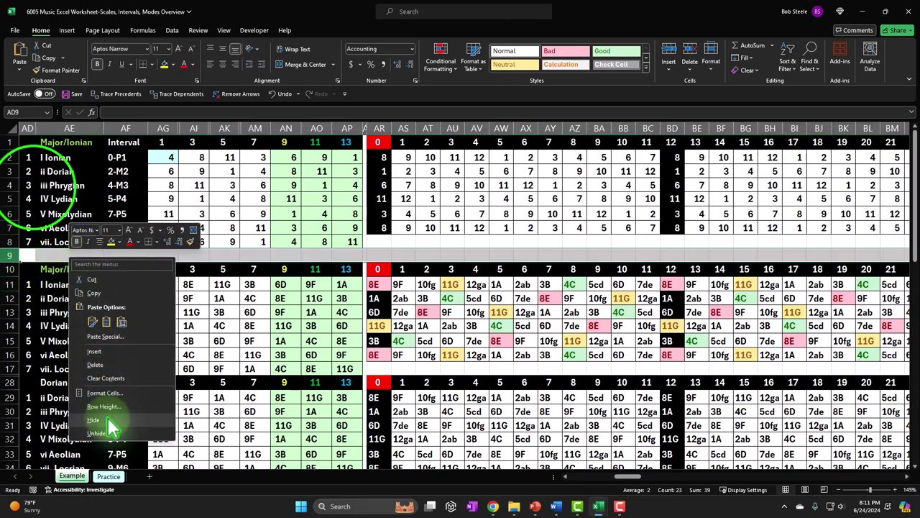
{"action": "key", "text": "Escape"}
{"action": "left_click_drag", "start_coordinate": [8, 254], "coordinate": [10, 144]}
{"action": "right_click", "coordinate": [64, 171]}
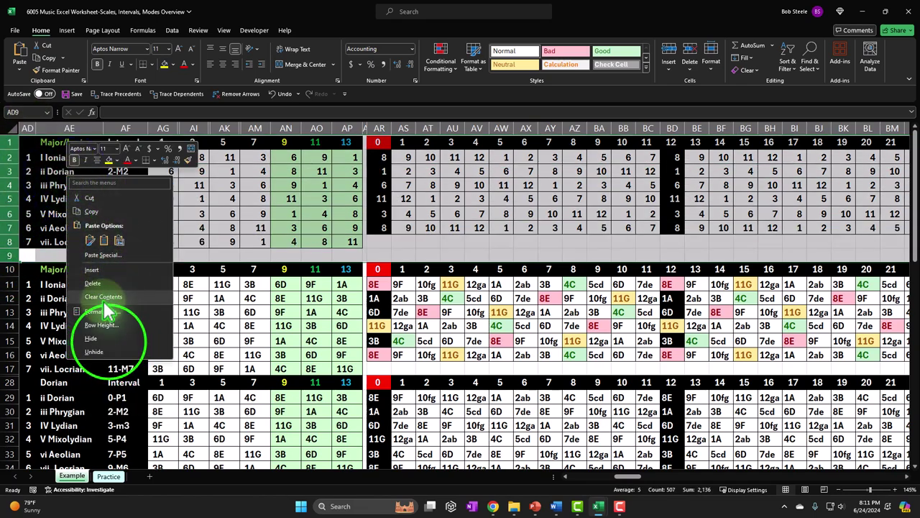
{"action": "left_click", "coordinate": [91, 338]}
Compare the stacked mode note tables, checking the Ionian root in AG11 against the Dorian root in AG29
{"action": "left_click", "coordinate": [192, 284]}
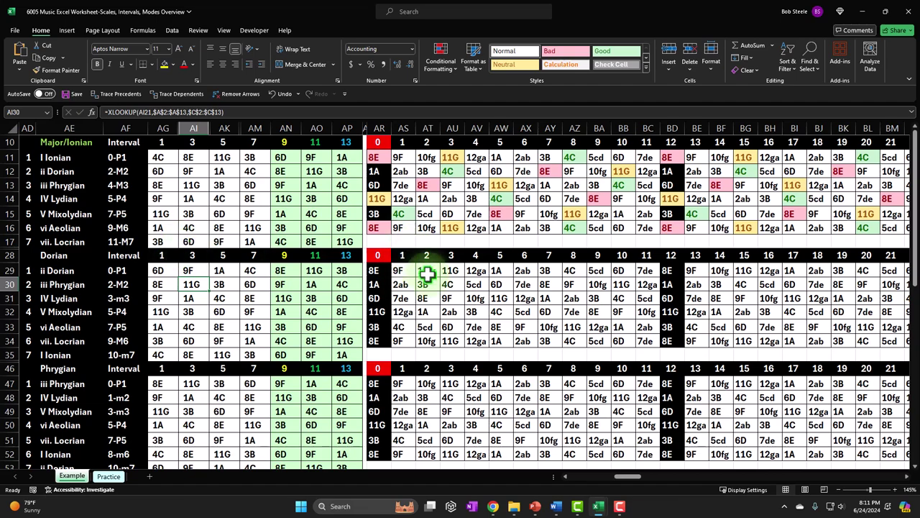
{"action": "scroll", "coordinate": [427, 274], "scroll_direction": "down", "scroll_amount": 4}
{"action": "scroll", "coordinate": [428, 274], "scroll_direction": "up", "scroll_amount": 4}
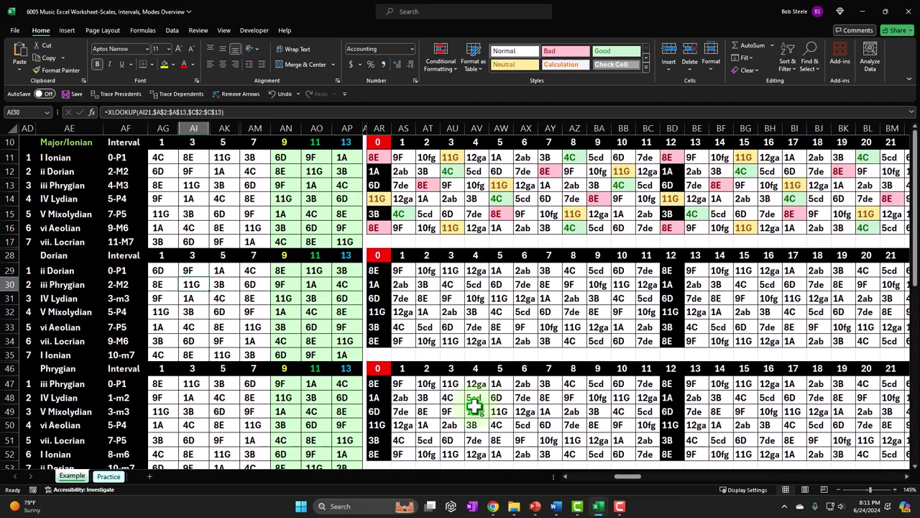
{"action": "left_click", "coordinate": [188, 186]}
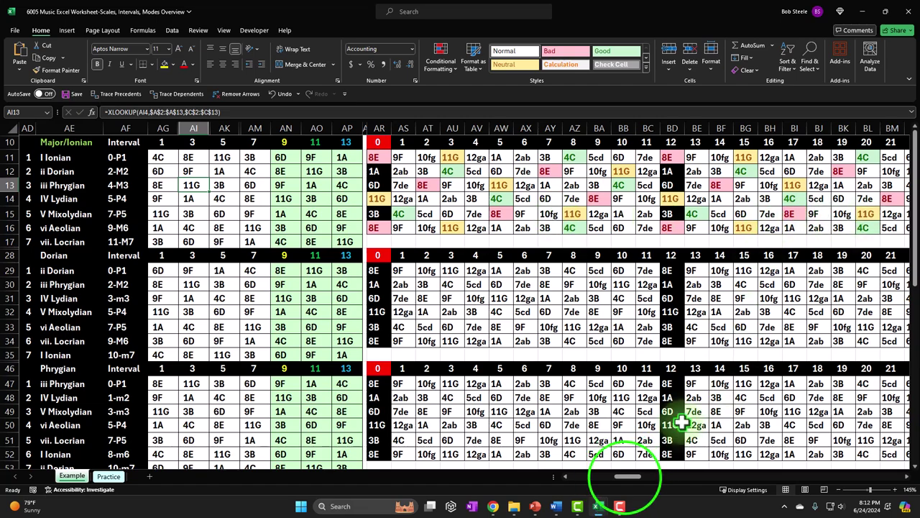
{"action": "mouse_move", "coordinate": [627, 477]}
{"action": "left_mouse_down"}
{"action": "mouse_move", "coordinate": [649, 477]}
{"action": "mouse_move", "coordinate": [628, 476]}
{"action": "left_mouse_up"}
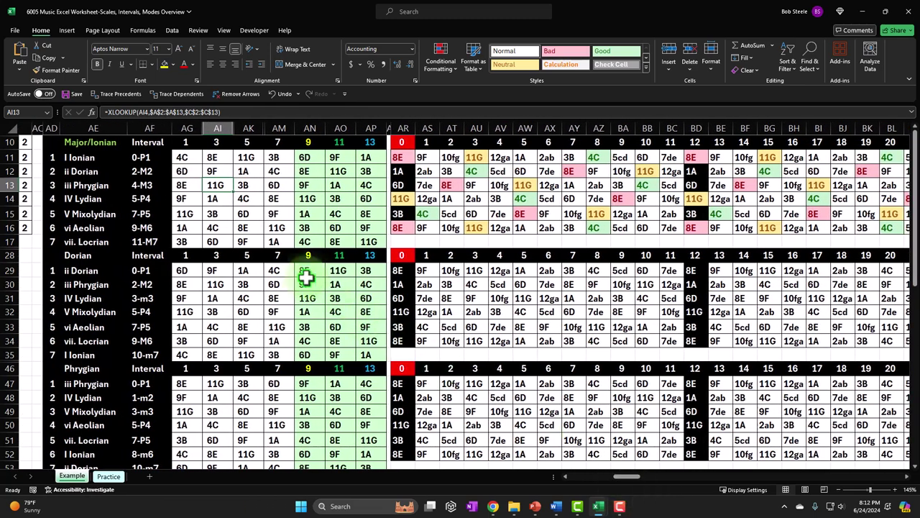
{"action": "left_click", "coordinate": [185, 157]}
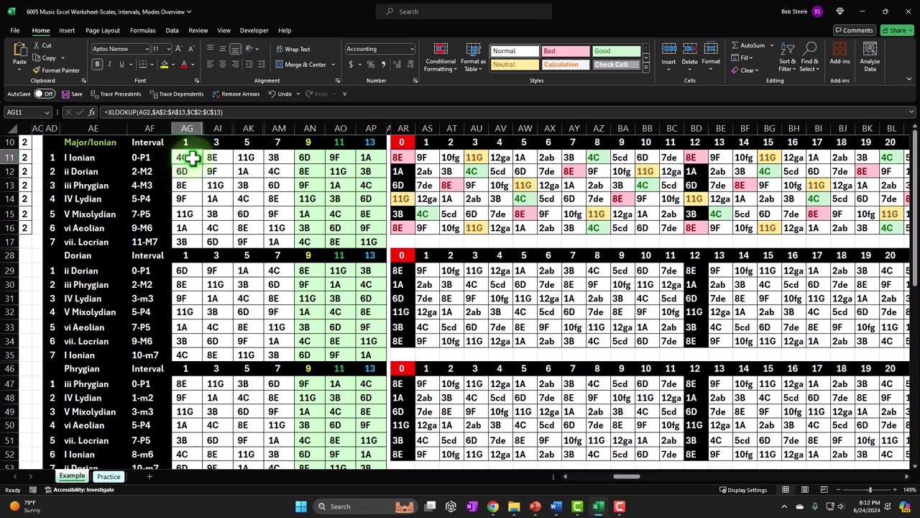
{"action": "left_click", "coordinate": [189, 271]}
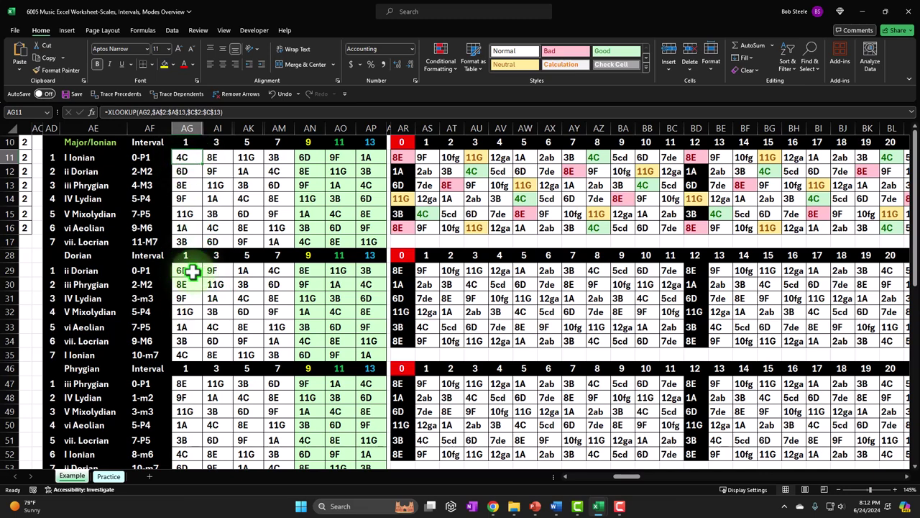
{"action": "left_click", "coordinate": [188, 159]}
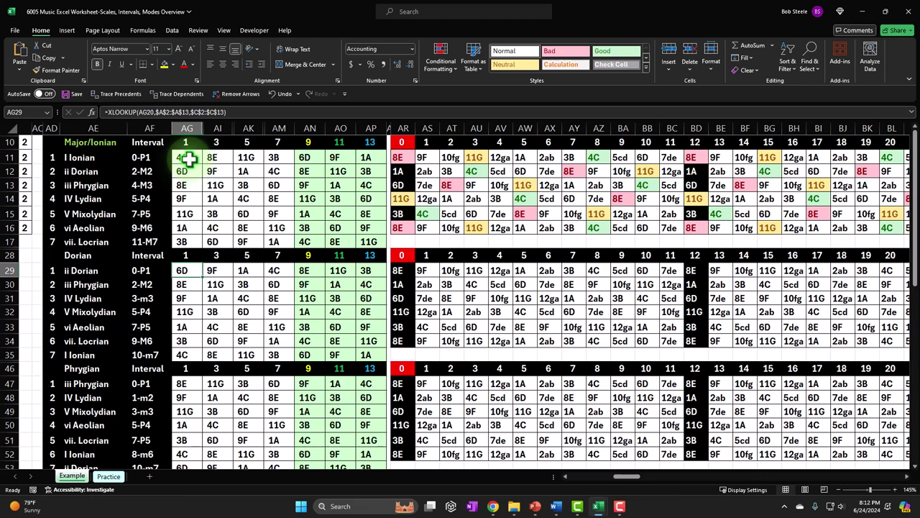
{"action": "left_click", "coordinate": [191, 271]}
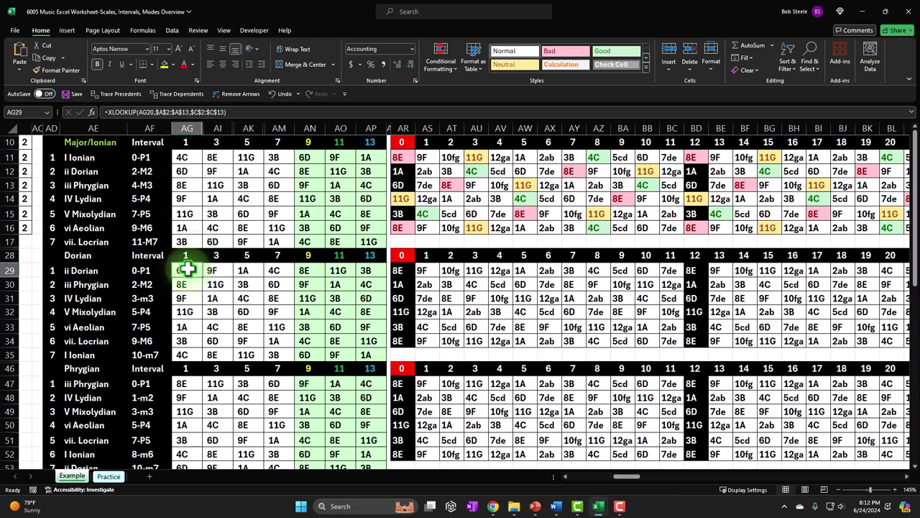
Unhide all hidden rows between rows 10 and 107, as well as rows 1 to 9
{"action": "left_click_drag", "start_coordinate": [10, 143], "coordinate": [33, 436]}
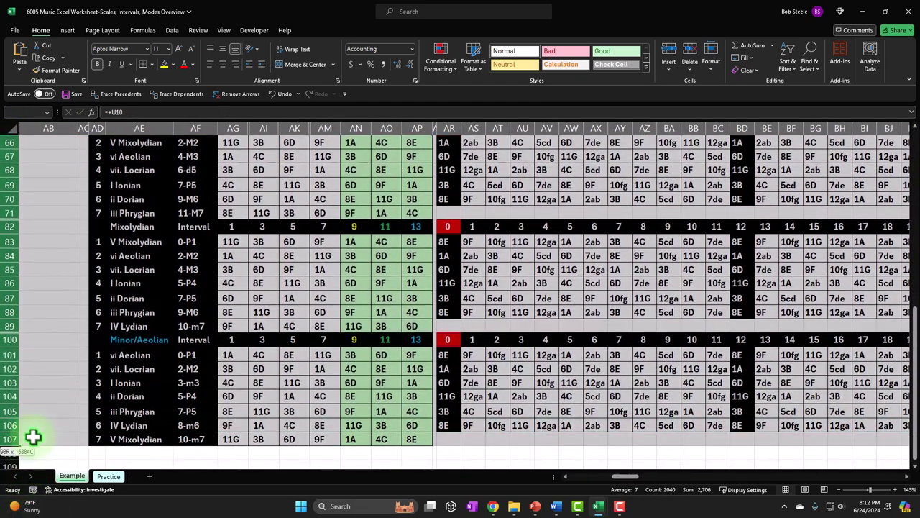
{"action": "right_click", "coordinate": [67, 399]}
{"action": "left_click", "coordinate": [92, 368]}
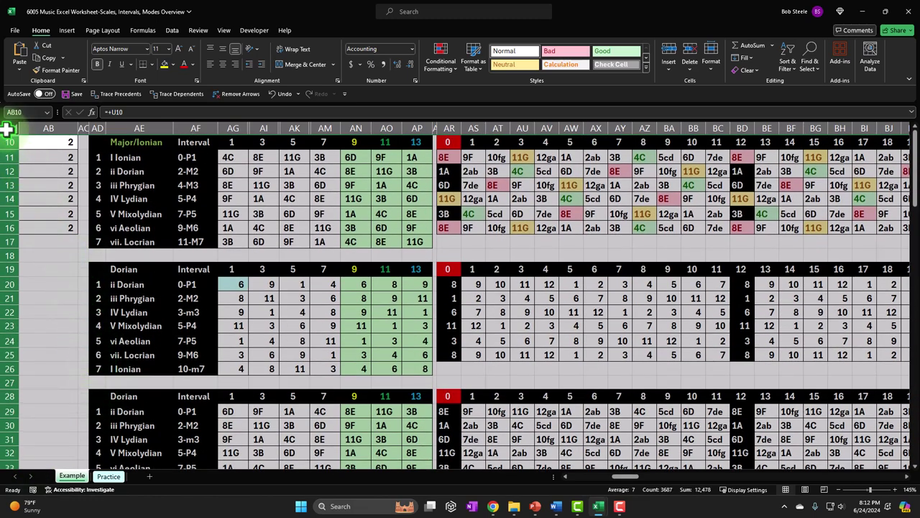
{"action": "left_click", "coordinate": [7, 143]}
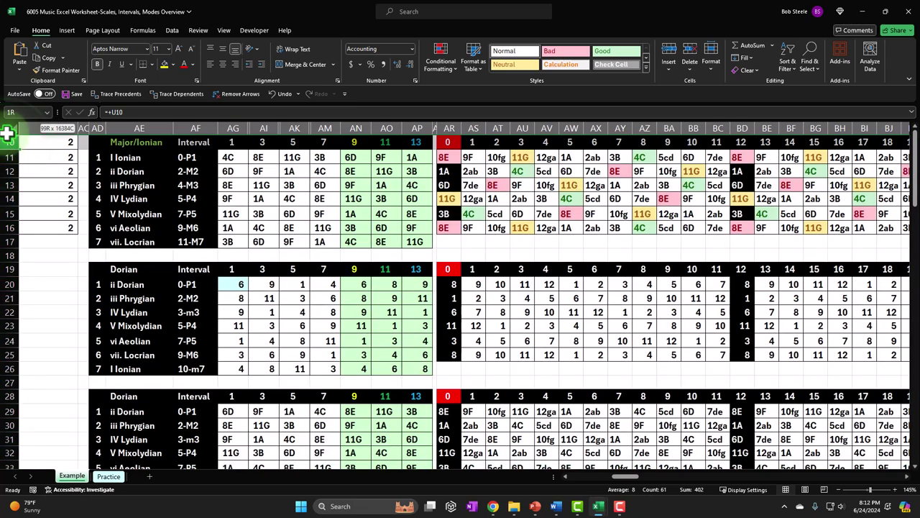
{"action": "right_click", "coordinate": [50, 143]}
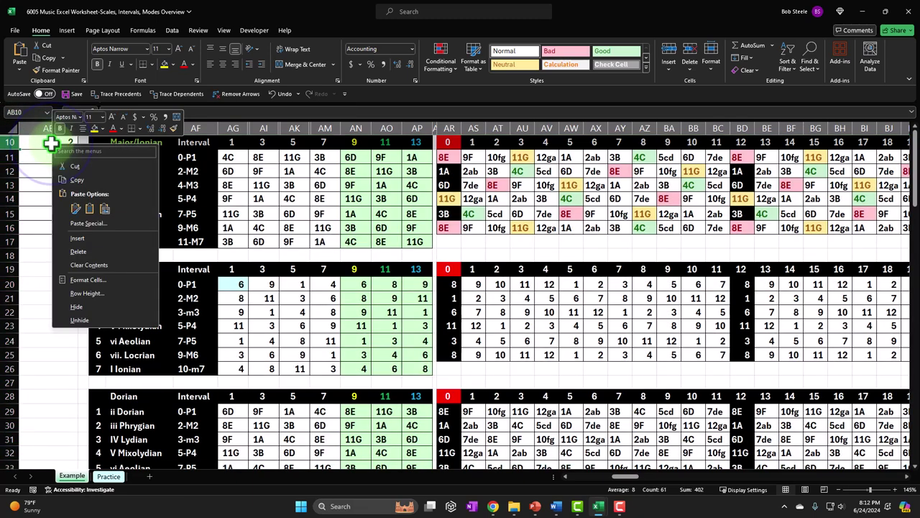
{"action": "left_click", "coordinate": [79, 319]}
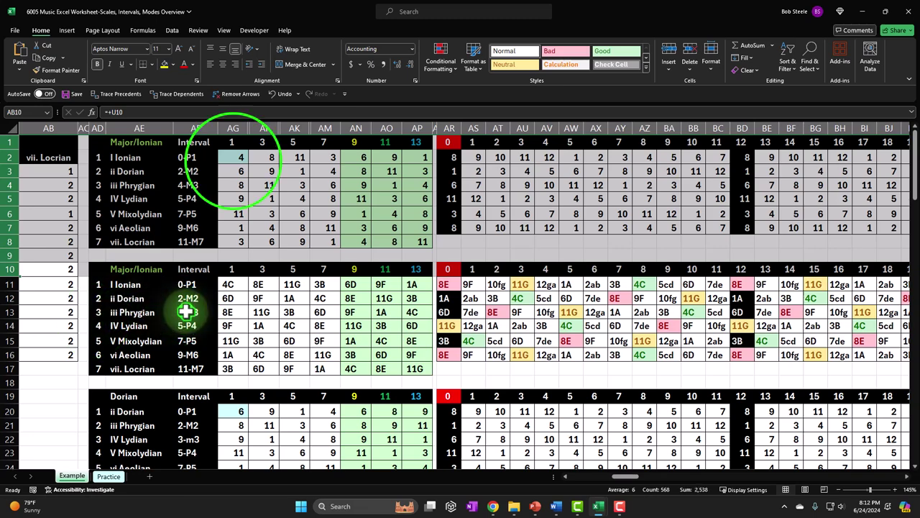
Trace the source of the Dorian root number in AG20, and relink it to the Ionian root with the formula +AG2
{"action": "left_click", "coordinate": [237, 158]}
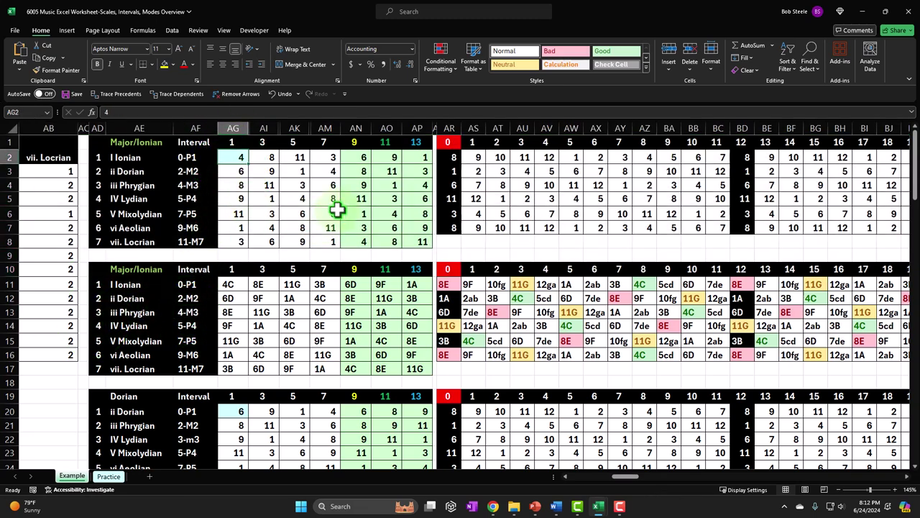
{"action": "left_click", "coordinate": [241, 412]}
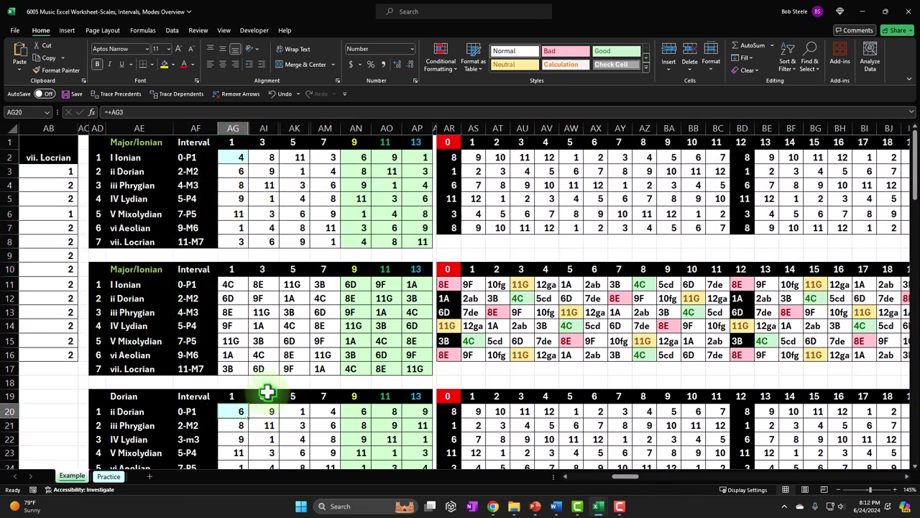
{"action": "scroll", "coordinate": [267, 391], "scroll_direction": "down", "scroll_amount": 3}
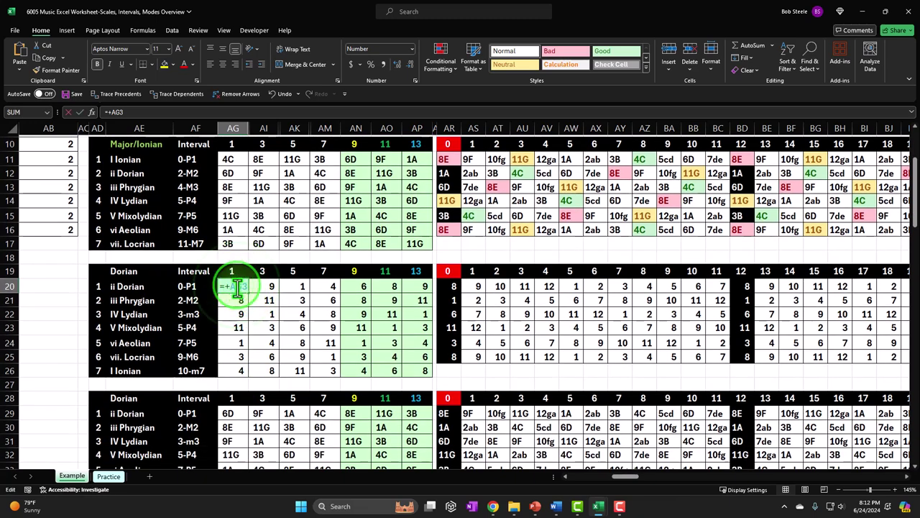
{"action": "double_click", "coordinate": [241, 288]}
{"action": "scroll", "coordinate": [265, 301], "scroll_direction": "up", "scroll_amount": 3}
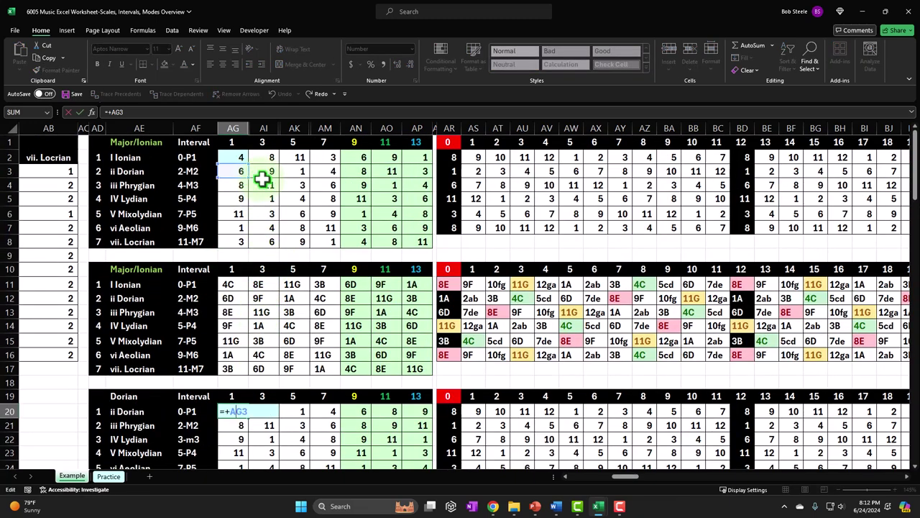
{"action": "key", "text": "Escape"}
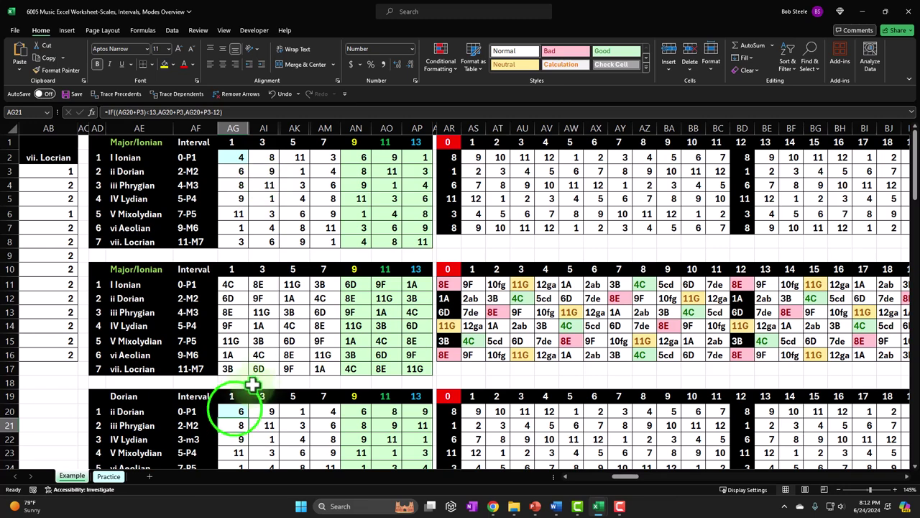
{"action": "type", "text": "+AG2"}
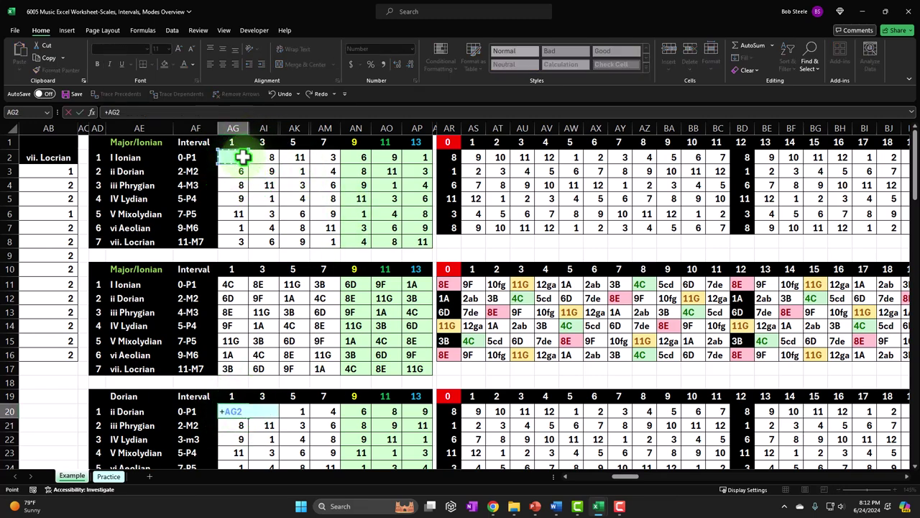
{"action": "key", "text": "Return"}
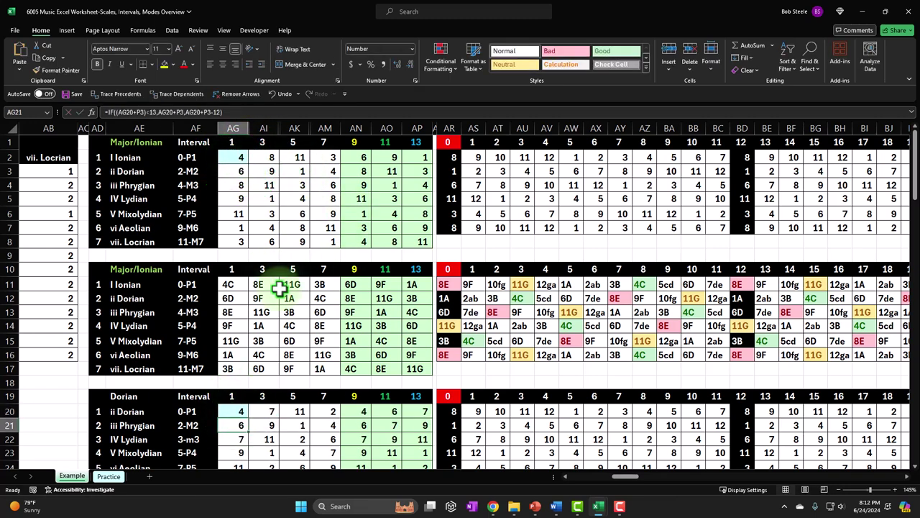
Examine the Dorian note table in rows 28 to 35, comparing its root in AG29 and its notes with the Major/Ionian table
{"action": "scroll", "coordinate": [242, 259], "scroll_direction": "down", "scroll_amount": 1}
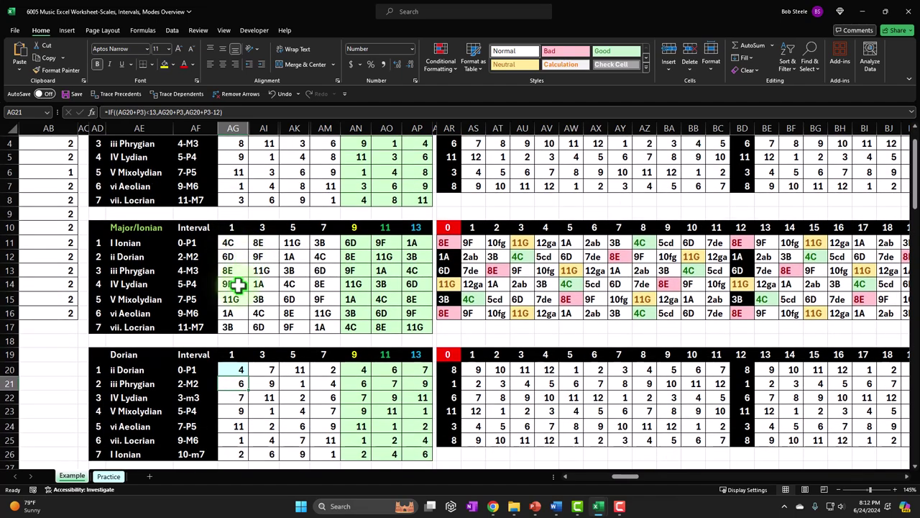
{"action": "scroll", "coordinate": [243, 291], "scroll_direction": "down", "scroll_amount": 3}
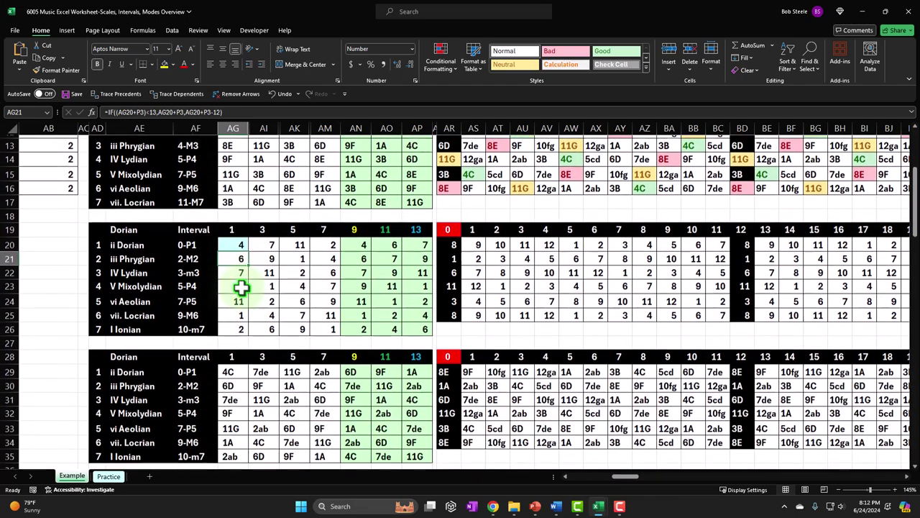
{"action": "scroll", "coordinate": [252, 291], "scroll_direction": "down", "scroll_amount": 1}
{"action": "left_click", "coordinate": [227, 330]}
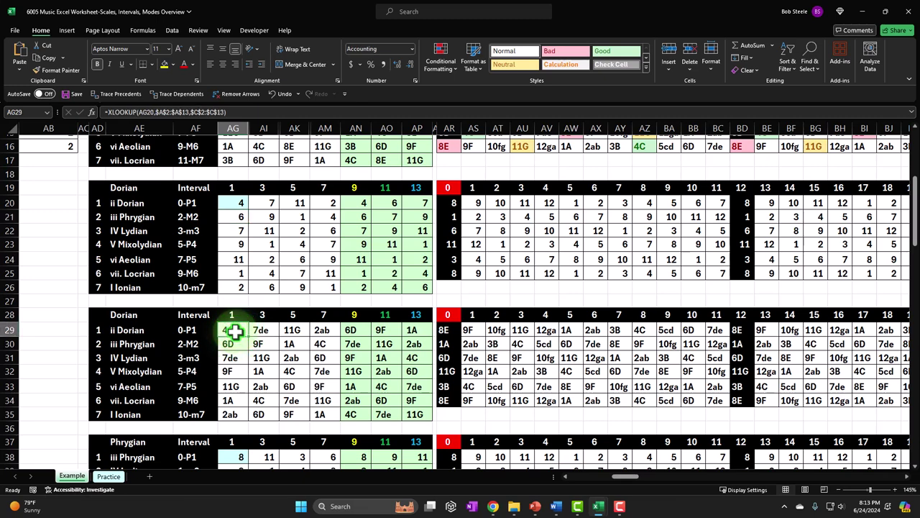
{"action": "left_click", "coordinate": [124, 316]}
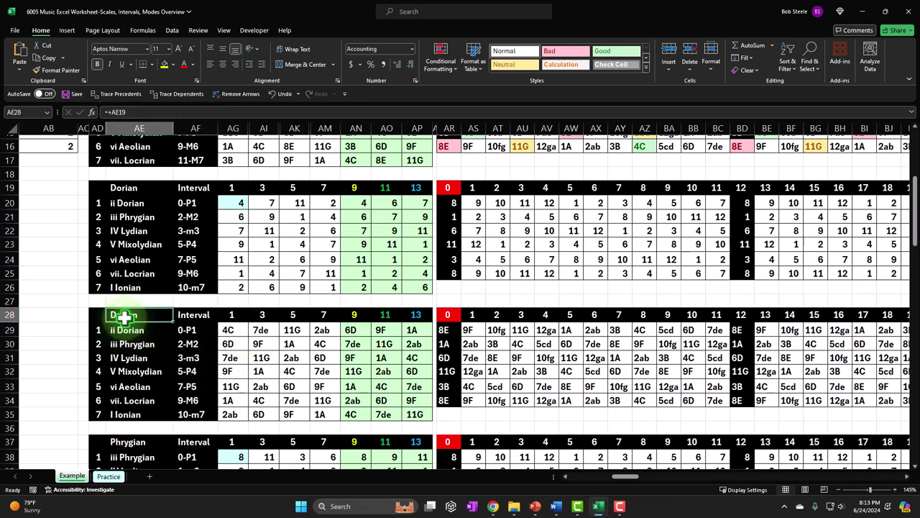
{"action": "left_click", "coordinate": [232, 333]}
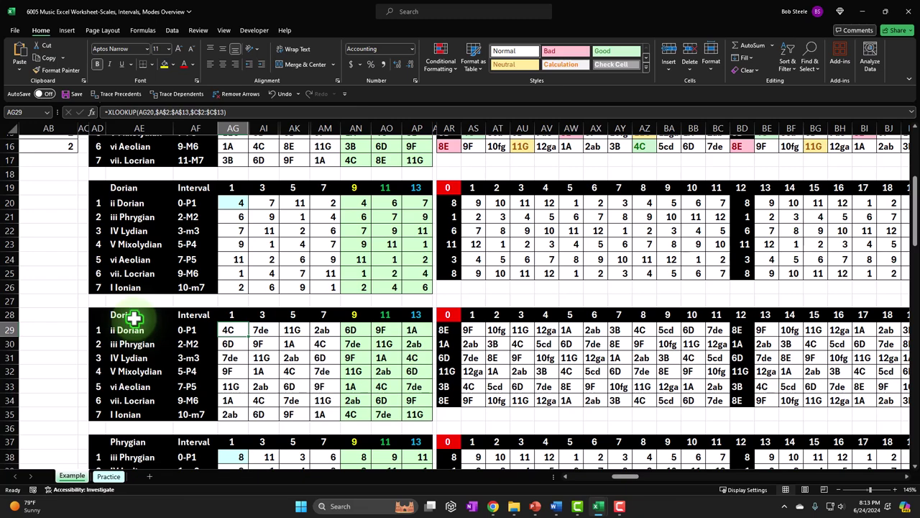
{"action": "left_click", "coordinate": [226, 331]}
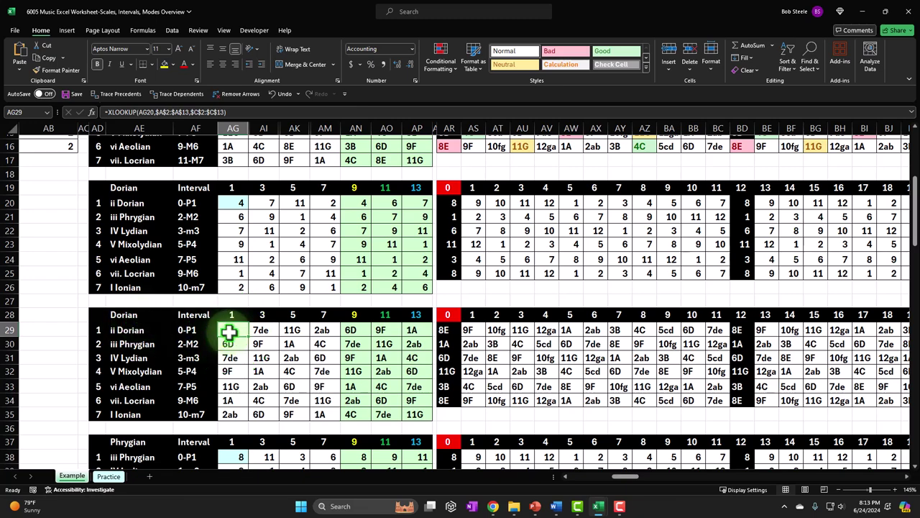
{"action": "scroll", "coordinate": [228, 331], "scroll_direction": "up", "scroll_amount": 3}
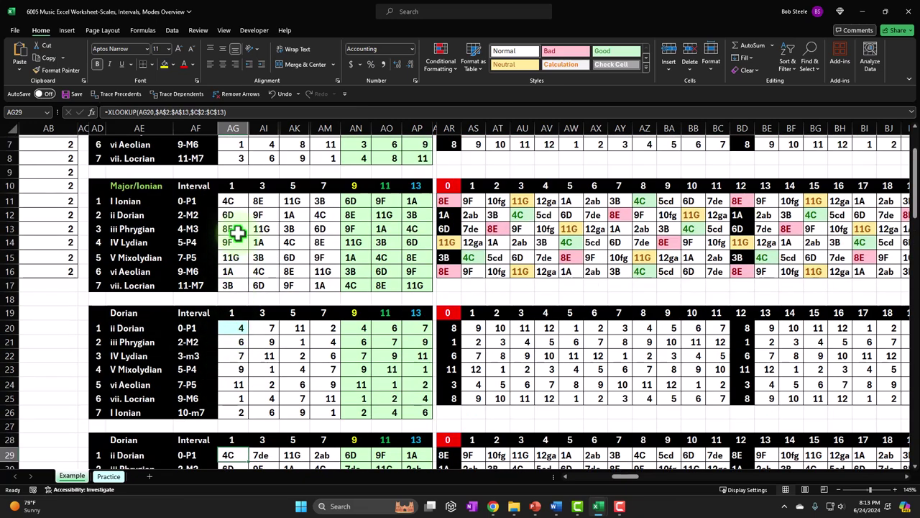
{"action": "scroll", "coordinate": [238, 231], "scroll_direction": "up", "scroll_amount": 2}
{"action": "scroll", "coordinate": [237, 231], "scroll_direction": "down", "scroll_amount": 4}
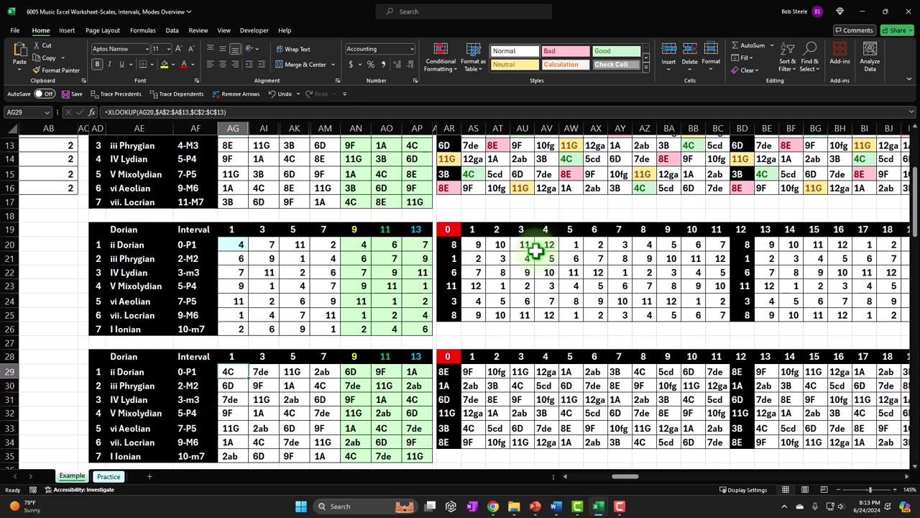
Relink the Dorian root number in AG20 to the ii Dorian root of the Major/Ionian table with the formula +AG3
{"action": "left_click", "coordinate": [243, 245]}
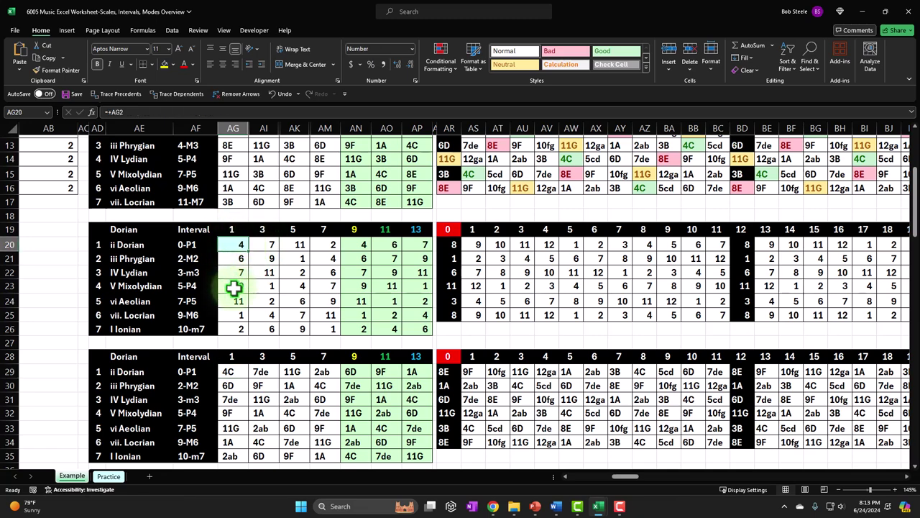
{"action": "scroll", "coordinate": [234, 287], "scroll_direction": "up", "scroll_amount": 4}
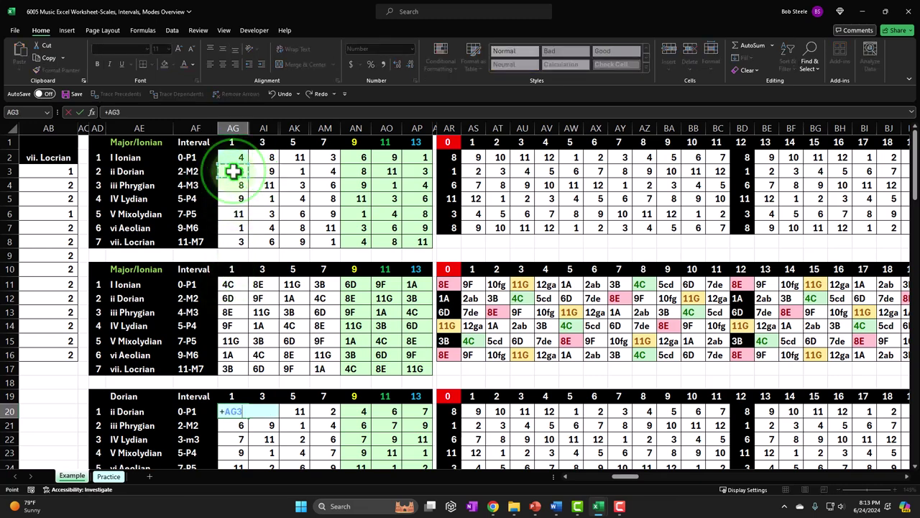
{"action": "key", "text": "Down"}
{"action": "key", "text": "F2"}
{"action": "key", "text": "Escape"}
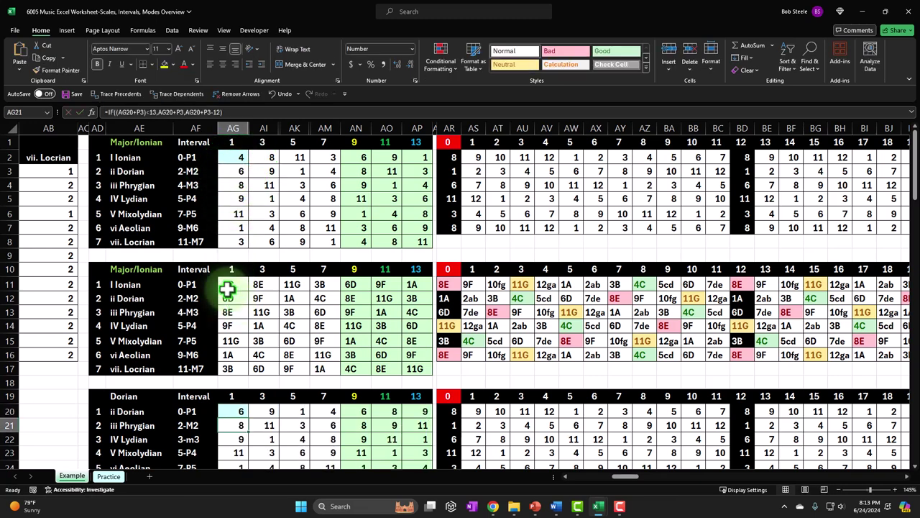
Link the Dorian root number in AG20 back to the Ionian root with the formula +AG2, and review the Dorian tables below
{"action": "left_click", "coordinate": [229, 412]}
{"action": "type", "text": "+"}
{"action": "left_click", "coordinate": [232, 155]}
{"action": "key", "text": "Return"}
{"action": "scroll", "coordinate": [266, 259], "scroll_direction": "down", "scroll_amount": 3}
{"action": "scroll", "coordinate": [268, 264], "scroll_direction": "down", "scroll_amount": 3}
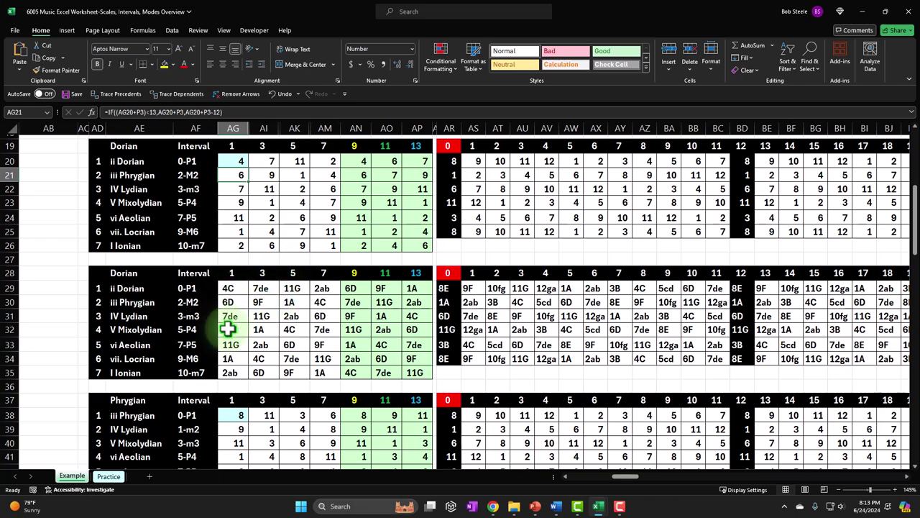
{"action": "scroll", "coordinate": [228, 329], "scroll_direction": "down", "scroll_amount": 4}
{"action": "scroll", "coordinate": [230, 344], "scroll_direction": "up", "scroll_amount": 5}
{"action": "scroll", "coordinate": [229, 343], "scroll_direction": "up", "scroll_amount": 5}
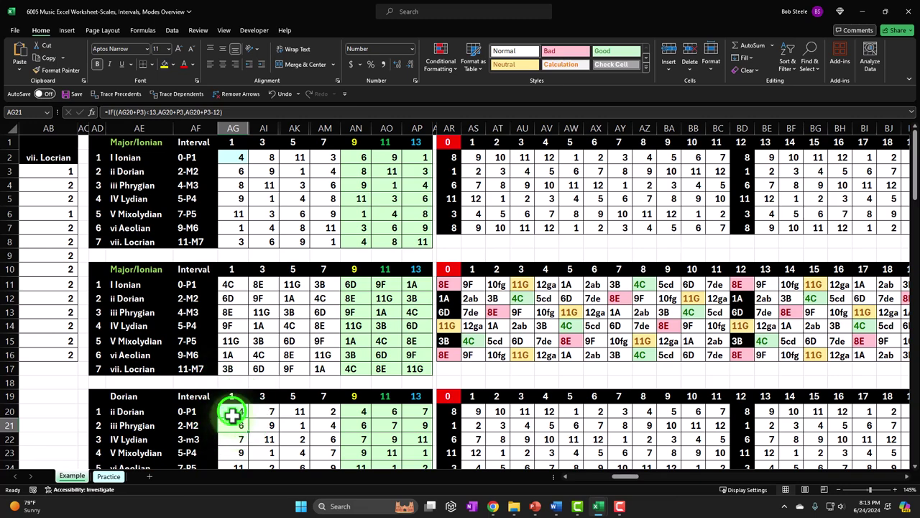
Point the Dorian root number in AG20 at the ii Dorian root using the formula +AG3
{"action": "left_click", "coordinate": [232, 412]}
{"action": "type", "text": "+"}
{"action": "left_click", "coordinate": [237, 171]}
{"action": "key", "text": "Return"}
Return to cell A1 and step through the note letters in the Notes column, B2 to B13
{"action": "key", "text": "Up"}
{"action": "key", "text": "Up"}
{"action": "key", "text": "Up"}
{"action": "key", "text": "Up"}
{"action": "key", "text": "Up"}
{"action": "key", "text": "Up"}
{"action": "key", "text": "Up"}
{"action": "key", "text": "Up"}
{"action": "key", "text": "Up"}
{"action": "key", "text": "Up"}
{"action": "key", "text": "Up"}
{"action": "key", "text": "Up"}
{"action": "key", "text": "Up"}
{"action": "key", "text": "Up"}
{"action": "key", "text": "Up"}
{"action": "key", "text": "Up"}
{"action": "key", "text": "Up"}
{"action": "key", "text": "Up"}
{"action": "key", "text": "Up"}
{"action": "key", "text": "Up"}
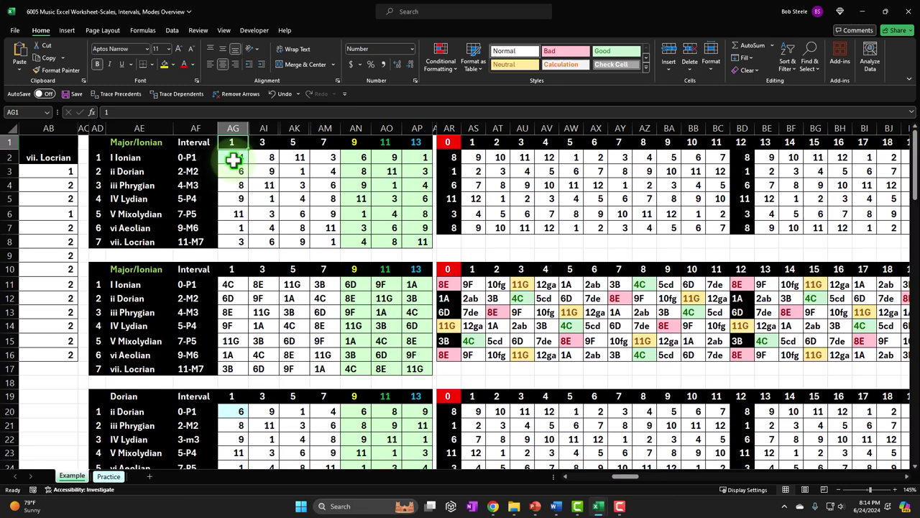
{"action": "key", "text": "ctrl+Home"}
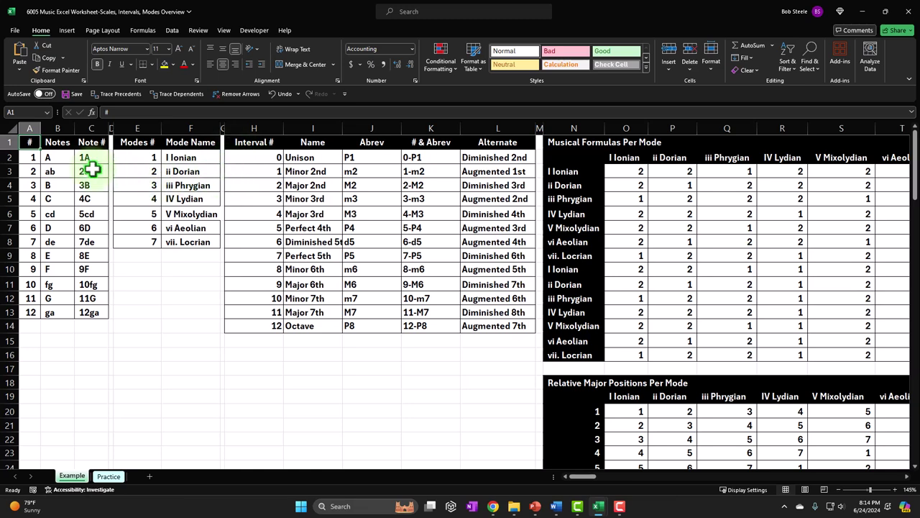
{"action": "left_click", "coordinate": [57, 159]}
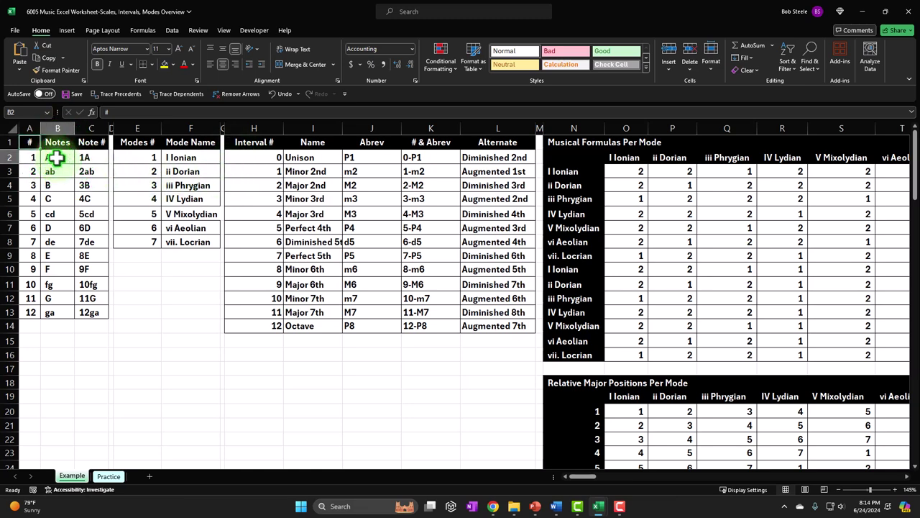
{"action": "key", "text": "Down"}
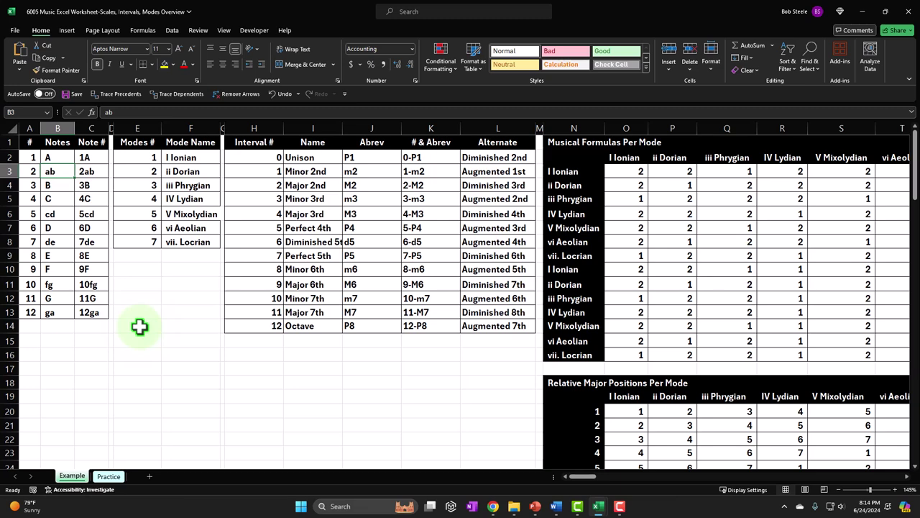
{"action": "key", "text": "Down"}
{"action": "key", "text": "Down"}
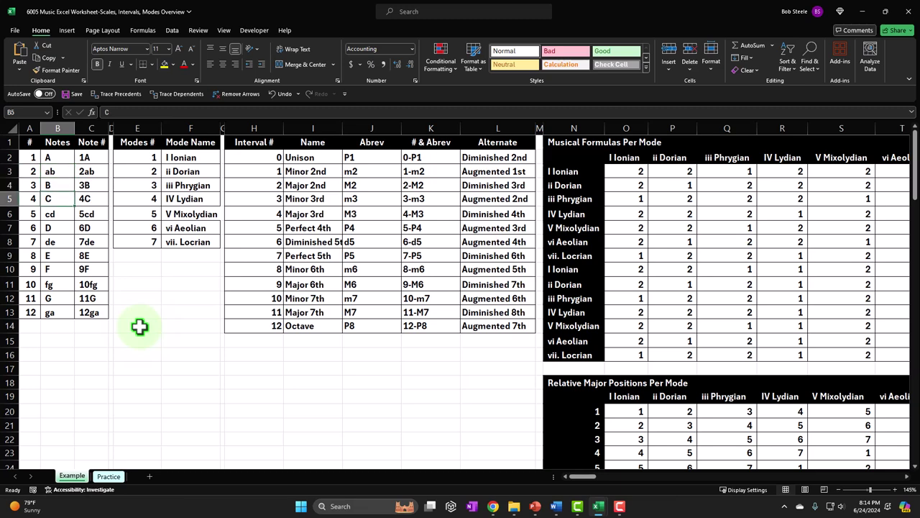
{"action": "key", "text": "Down"}
{"action": "key", "text": "Down"}
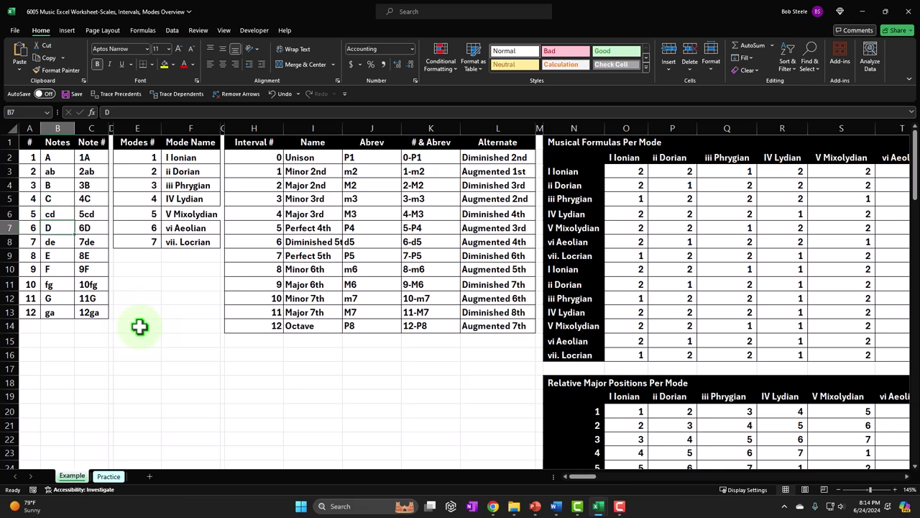
{"action": "key", "text": "Down"}
{"action": "key", "text": "Down"}
{"action": "key", "text": "Down"}
{"action": "key", "text": "Down"}
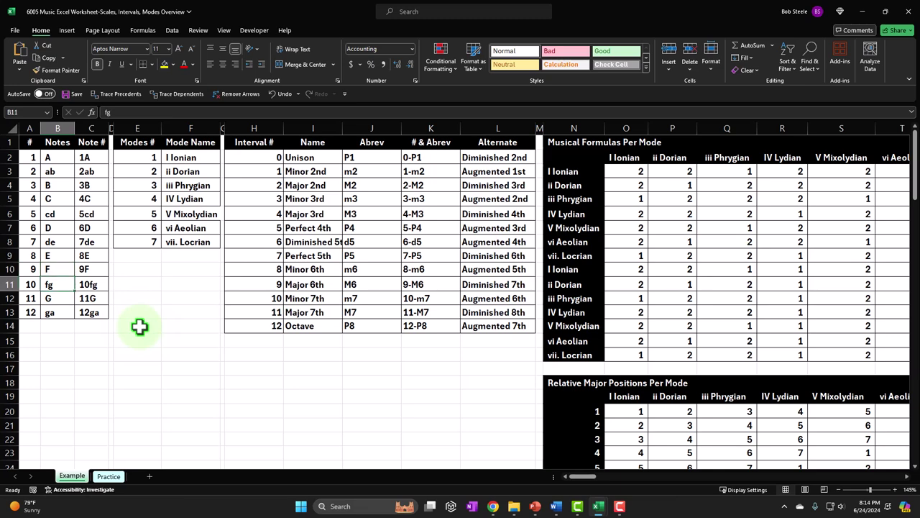
{"action": "key", "text": "Down"}
{"action": "key", "text": "Down"}
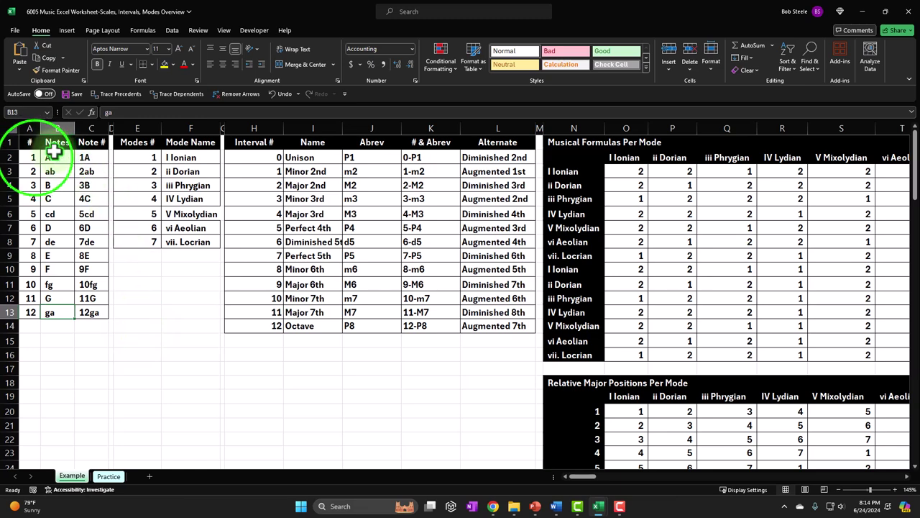
Step through the note numbers in the # column, from A2 down to A13
{"action": "left_click", "coordinate": [36, 158]}
{"action": "key", "text": "Down"}
{"action": "key", "text": "Down"}
{"action": "key", "text": "Down"}
{"action": "key", "text": "Down"}
{"action": "key", "text": "Down"}
{"action": "key", "text": "Down"}
{"action": "key", "text": "Down"}
{"action": "key", "text": "Down"}
{"action": "key", "text": "Down"}
{"action": "key", "text": "Down"}
{"action": "key", "text": "Down"}
Compare the note numbers in A2:A13 and the letters in B2:B13 with the combined Note # labels in C2:C13
{"action": "left_click_drag", "start_coordinate": [32, 158], "coordinate": [49, 311]}
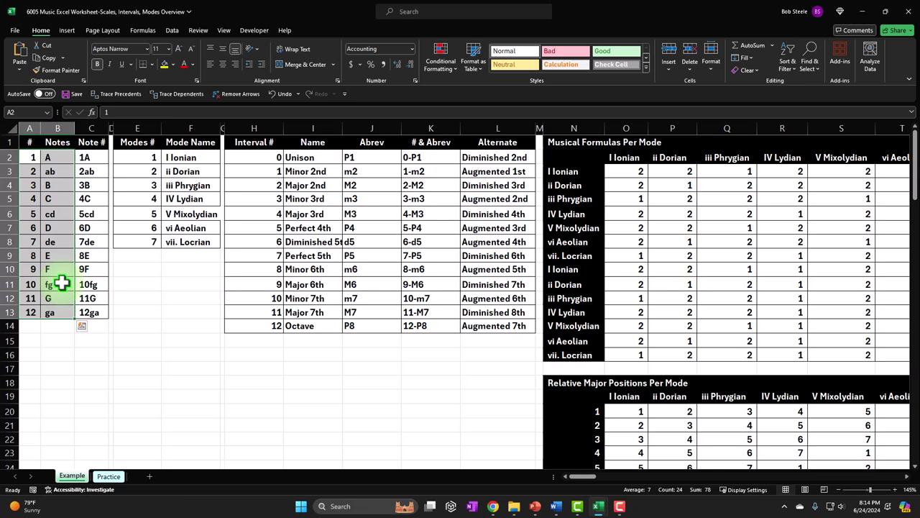
{"action": "left_click_drag", "start_coordinate": [48, 156], "coordinate": [53, 307]}
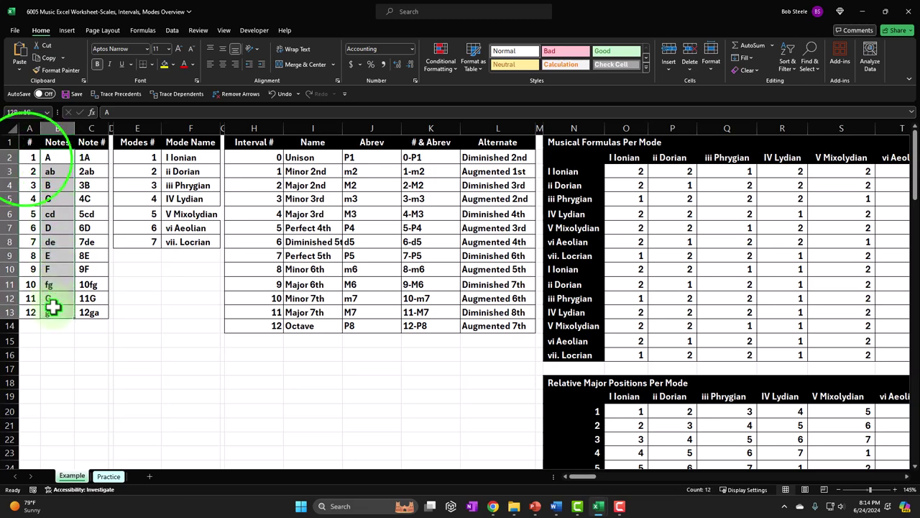
{"action": "left_click_drag", "start_coordinate": [21, 158], "coordinate": [28, 312]}
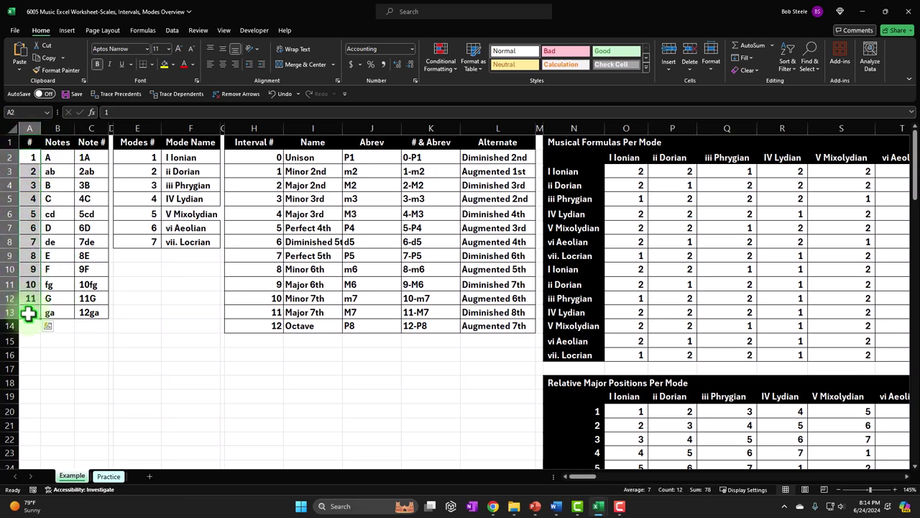
{"action": "left_click_drag", "start_coordinate": [99, 156], "coordinate": [99, 313]}
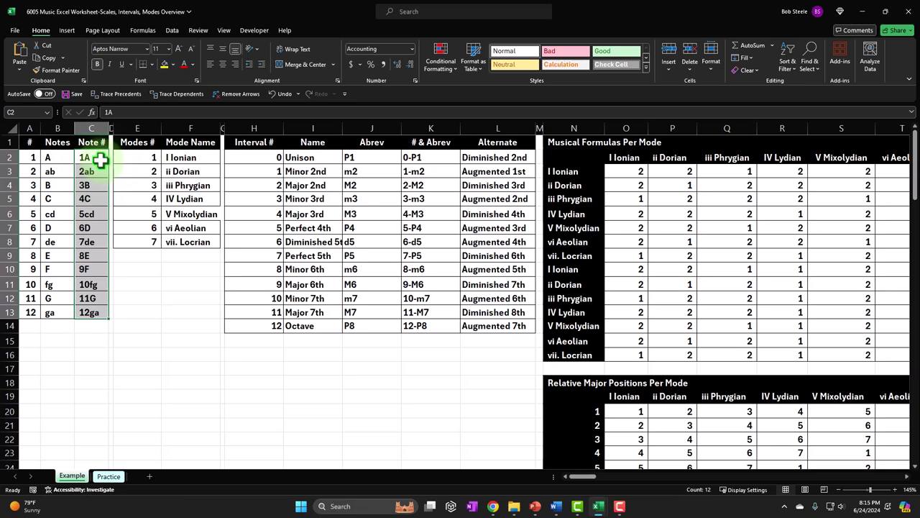
Examine the modes table in E2:F8, stepping through the mode numbers in E2 to E8
{"action": "left_click_drag", "start_coordinate": [135, 161], "coordinate": [181, 246]}
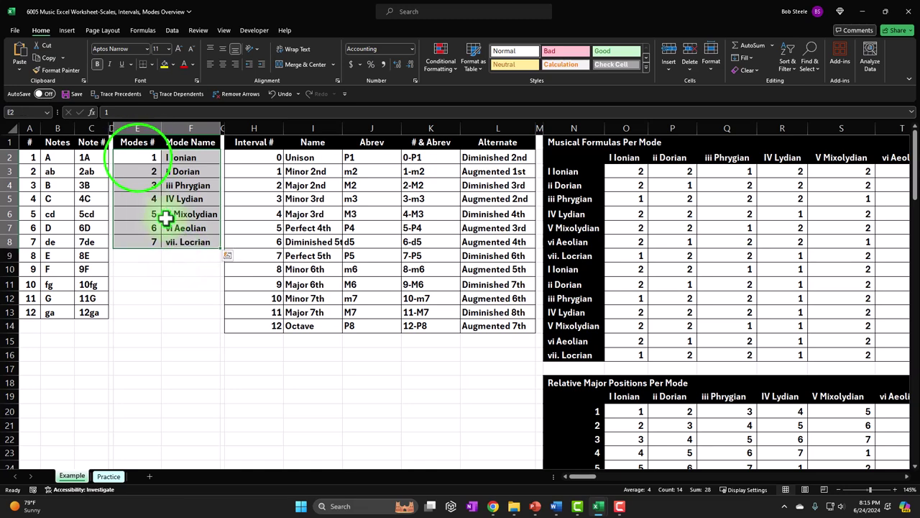
{"action": "left_click", "coordinate": [137, 161]}
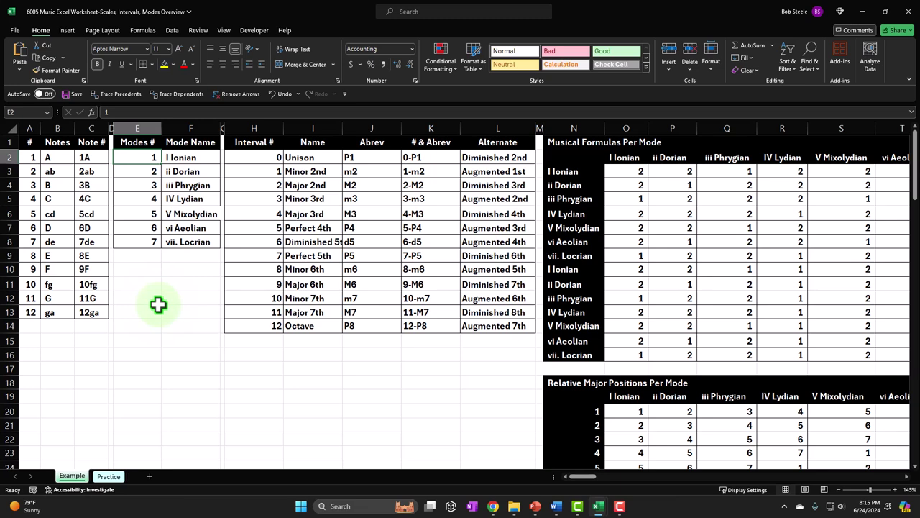
{"action": "key", "text": "Down"}
{"action": "key", "text": "Down"}
{"action": "key", "text": "Down"}
{"action": "key", "text": "Down"}
{"action": "key", "text": "Down"}
{"action": "key", "text": "Down"}
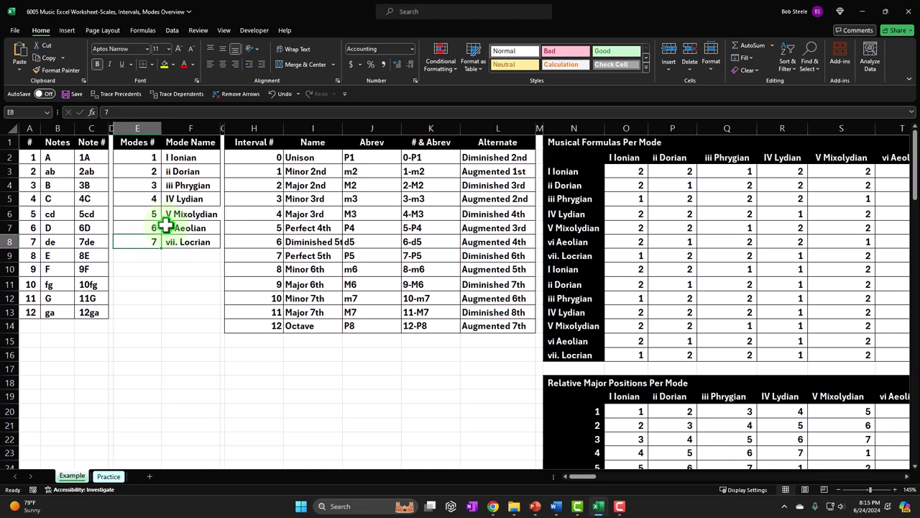
Inspect the Roman numeral formulas behind the mode names in F2 to F8, comparing the uppercase and lowercase modes
{"action": "left_click", "coordinate": [191, 157]}
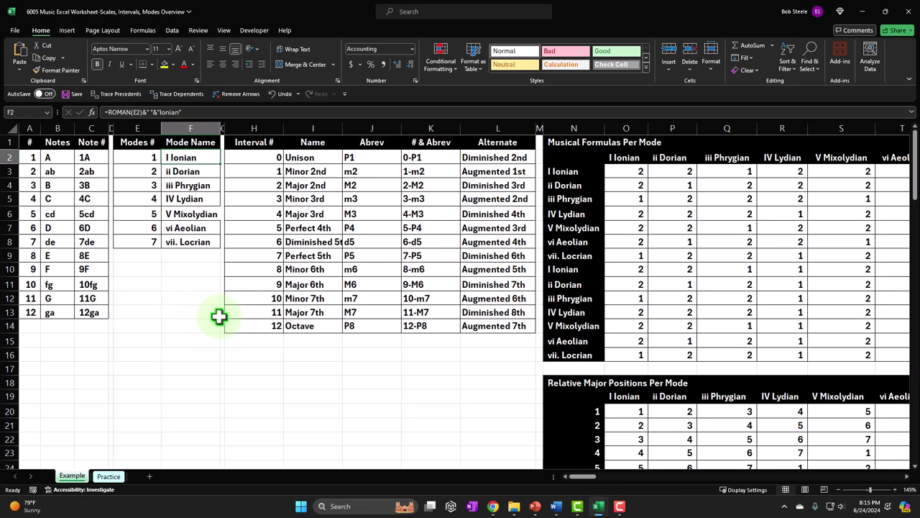
{"action": "key", "text": "Down"}
{"action": "key", "text": "Down"}
{"action": "key", "text": "Down"}
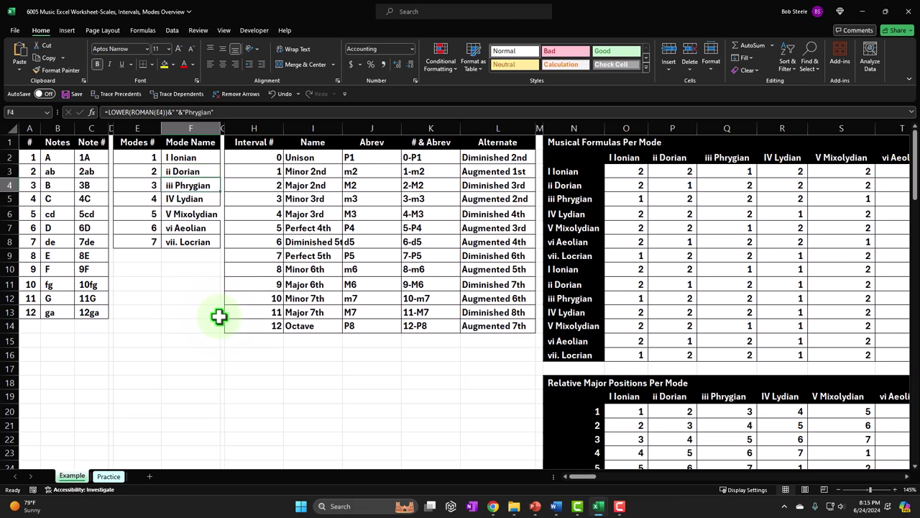
{"action": "key", "text": "Down"}
{"action": "key", "text": "Down"}
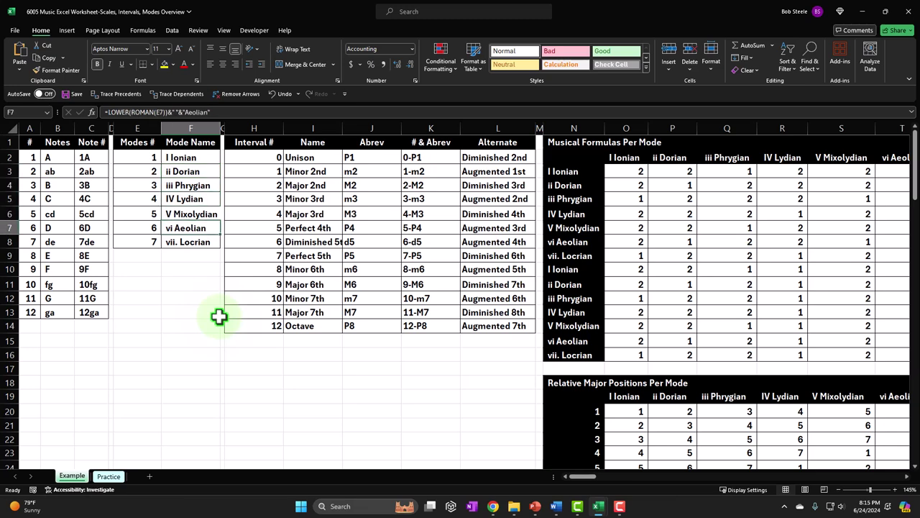
{"action": "key", "text": "Down"}
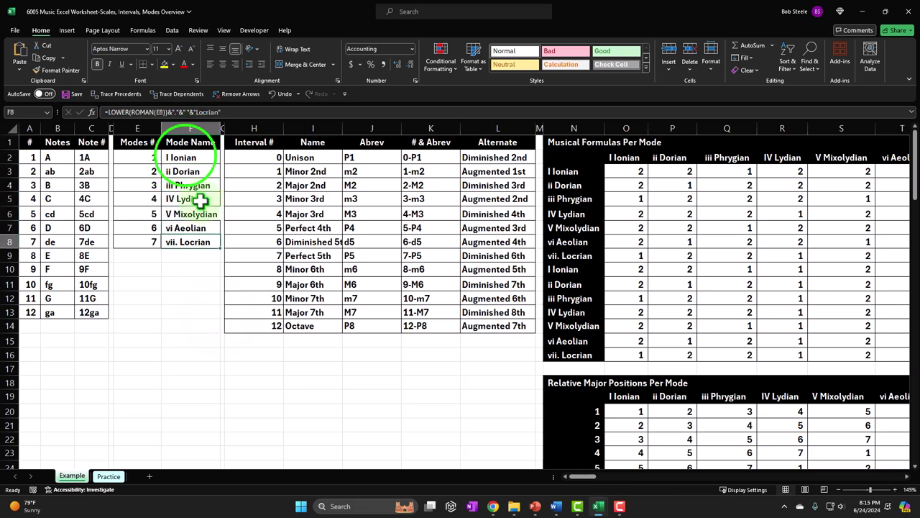
{"action": "left_click", "coordinate": [186, 156]}
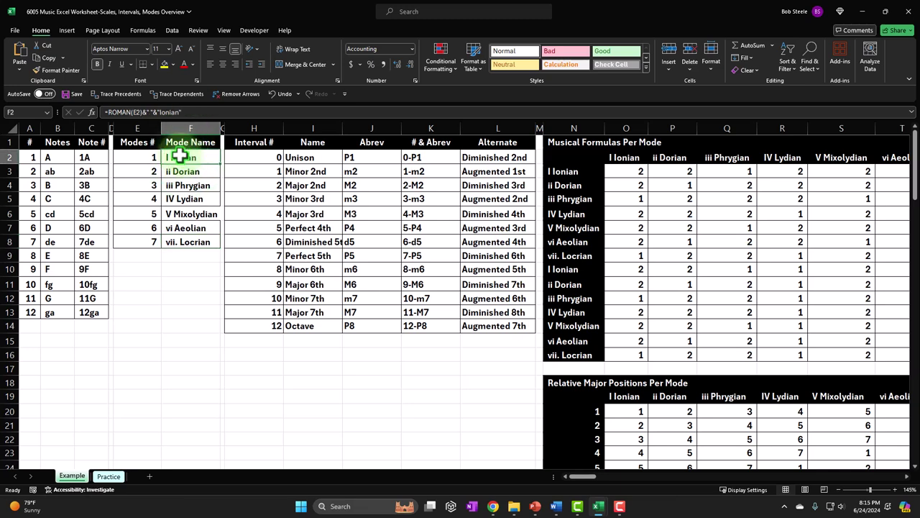
{"action": "key", "text": "Down"}
{"action": "key", "text": "Down"}
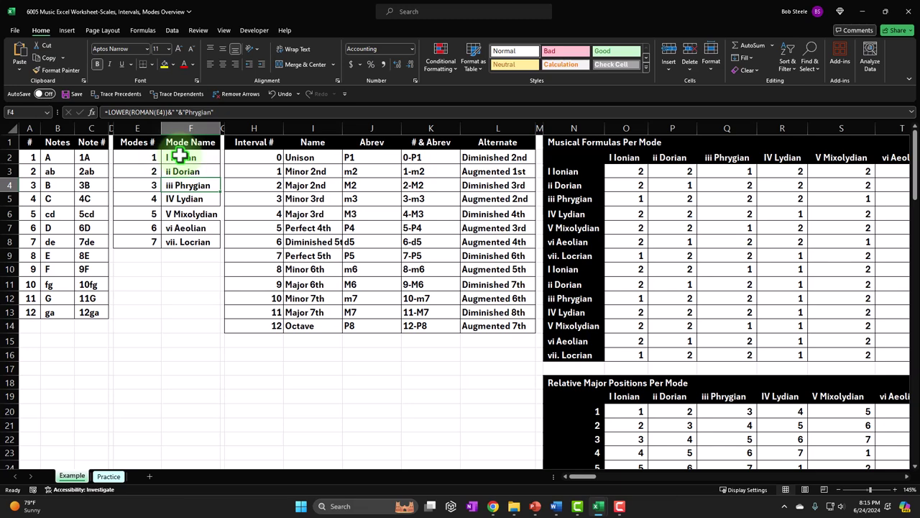
{"action": "key", "text": "Down"}
{"action": "key", "text": "Down"}
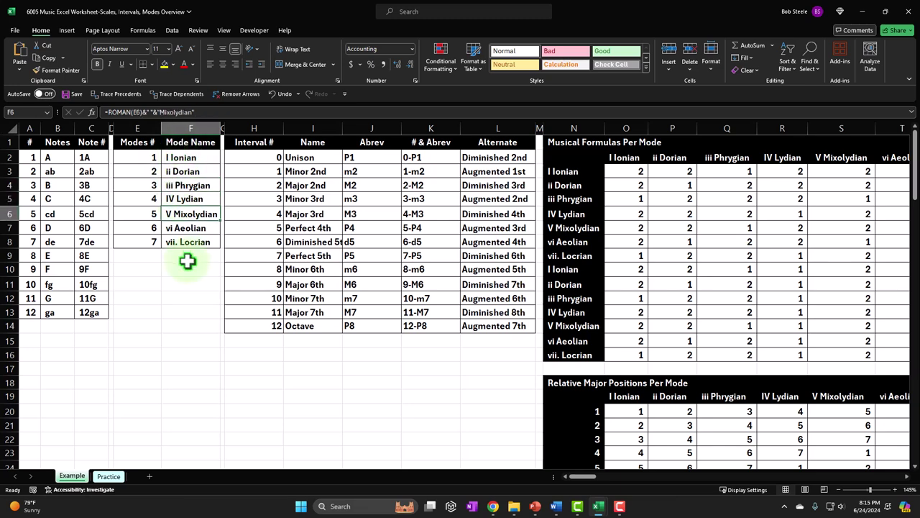
{"action": "key", "text": "Up"}
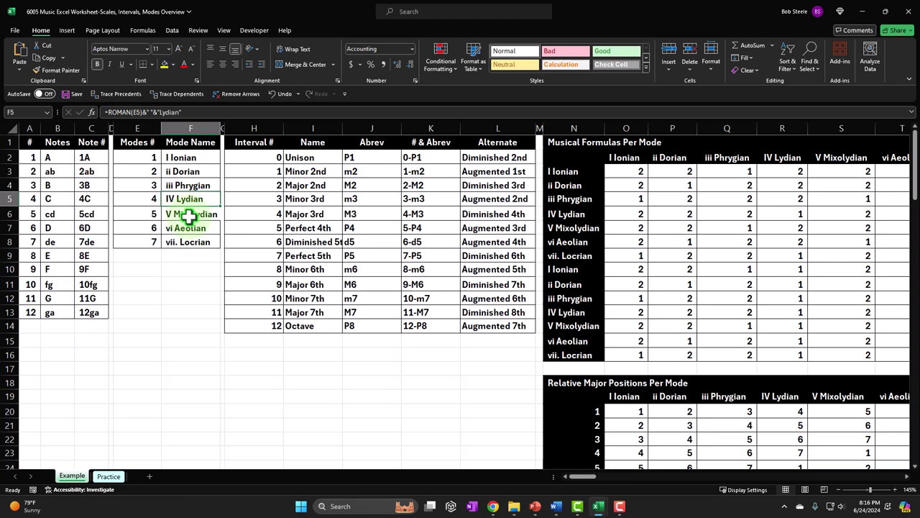
Step through the interval numbers in the Interval # column, from H2 down to H14
{"action": "key", "text": "Right"}
{"action": "key", "text": "Right"}
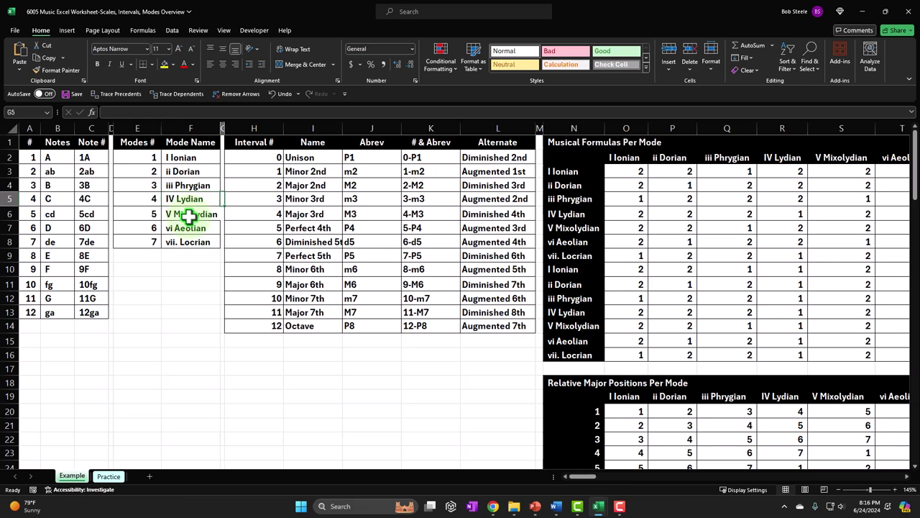
{"action": "key", "text": "Up"}
{"action": "key", "text": "Up"}
{"action": "key", "text": "Up"}
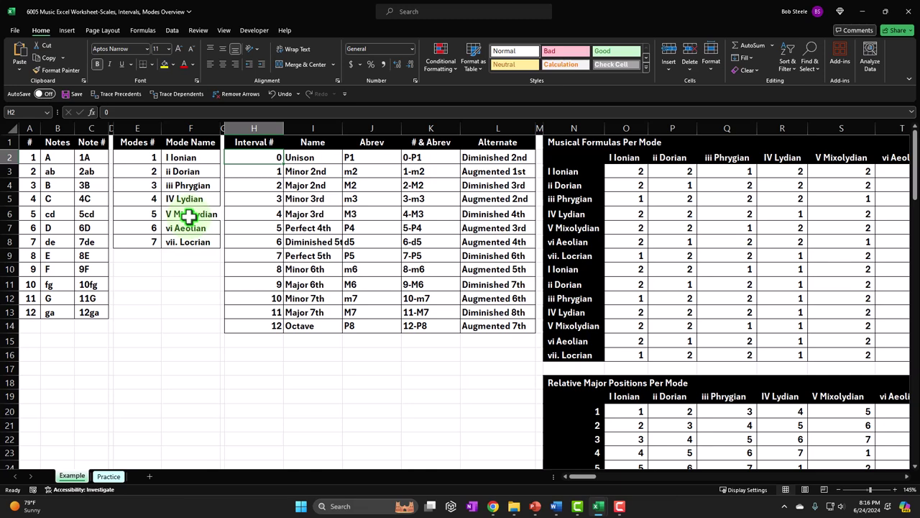
{"action": "key", "text": "Down"}
{"action": "key", "text": "Down"}
{"action": "key", "text": "Down"}
{"action": "key", "text": "Down"}
{"action": "key", "text": "Down"}
{"action": "key", "text": "Down"}
{"action": "key", "text": "Down"}
{"action": "key", "text": "Down"}
{"action": "key", "text": "Down"}
{"action": "key", "text": "Down"}
{"action": "key", "text": "Down"}
{"action": "key", "text": "Down"}
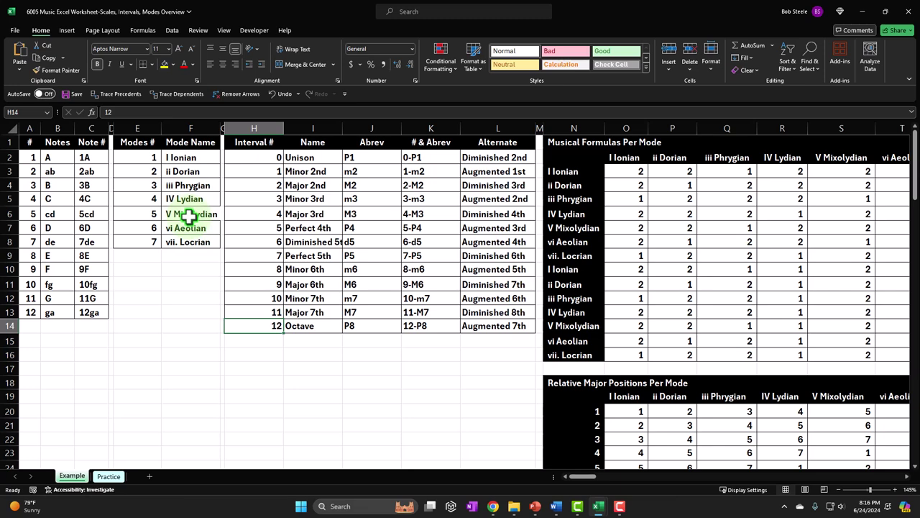
Check the Unison interval's name, abbreviation and combined label formula in I2:K2, and move on to the Musical Formulas Per Mode headers
{"action": "left_click", "coordinate": [307, 153]}
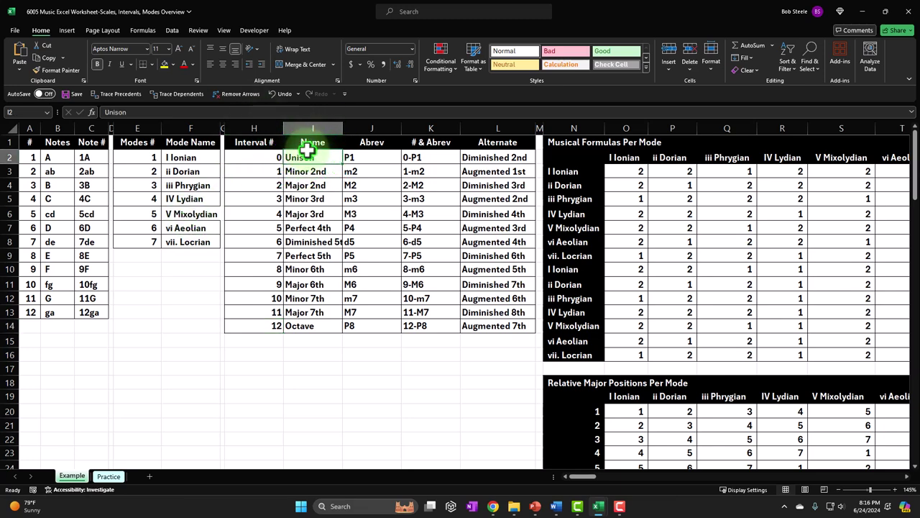
{"action": "key", "text": "Right"}
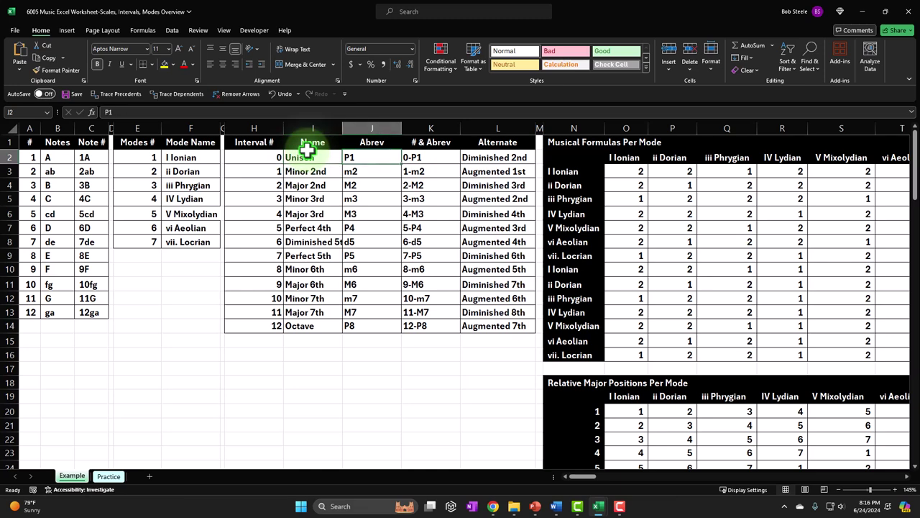
{"action": "key", "text": "Right"}
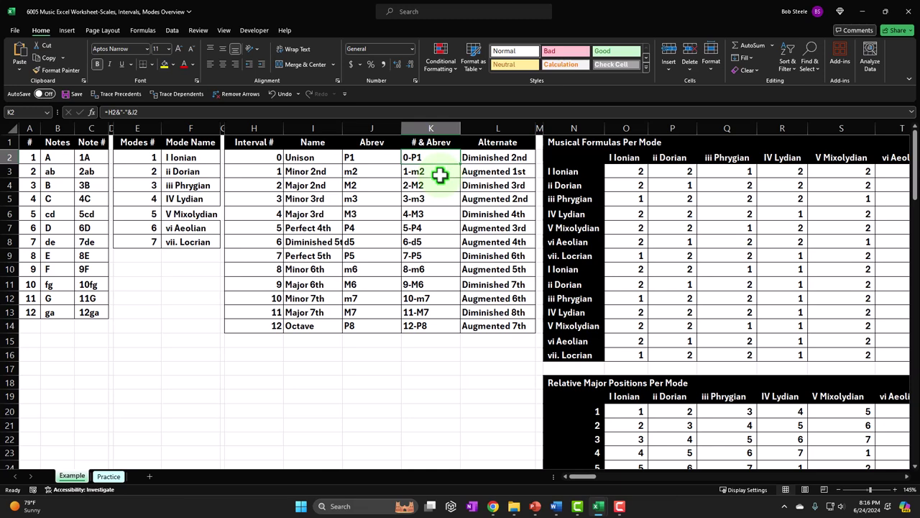
{"action": "key", "text": "ctrl+Right"}
{"action": "key", "text": "ctrl+Right"}
{"action": "key", "text": "ctrl+Right"}
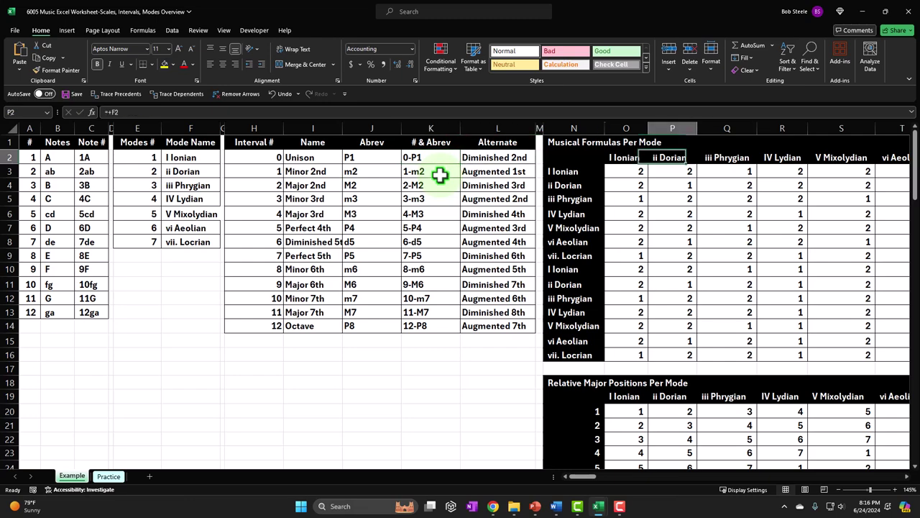
Step down the I Ionian column of the Musical Formulas Per Mode table, from O3 to O15
{"action": "left_click", "coordinate": [137, 235]}
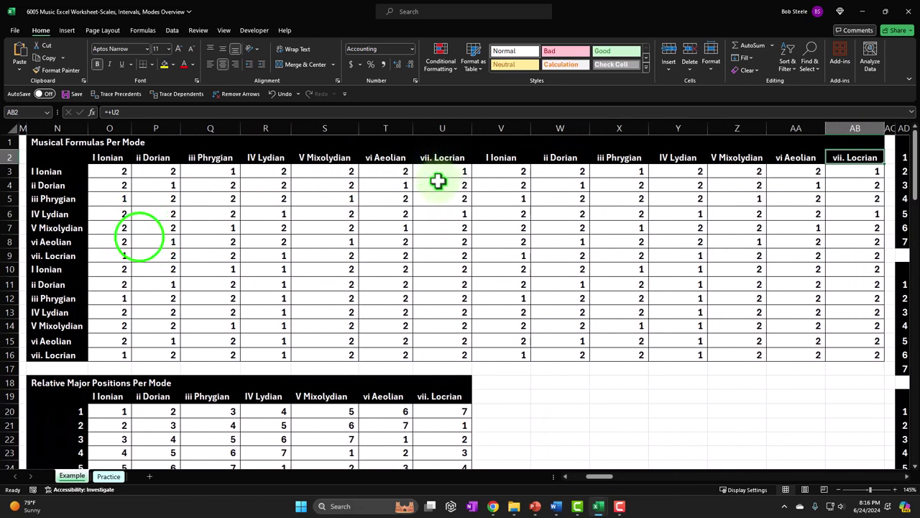
{"action": "left_click", "coordinate": [113, 174]}
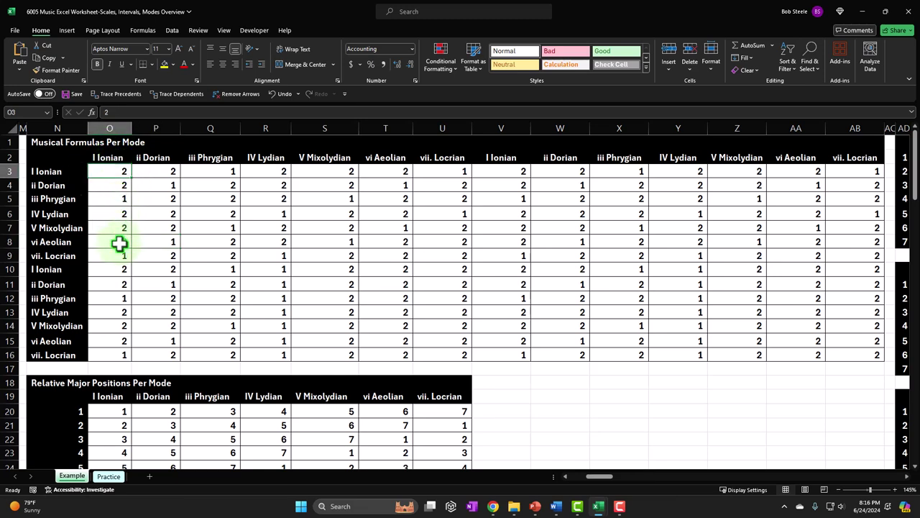
{"action": "key", "text": "Down"}
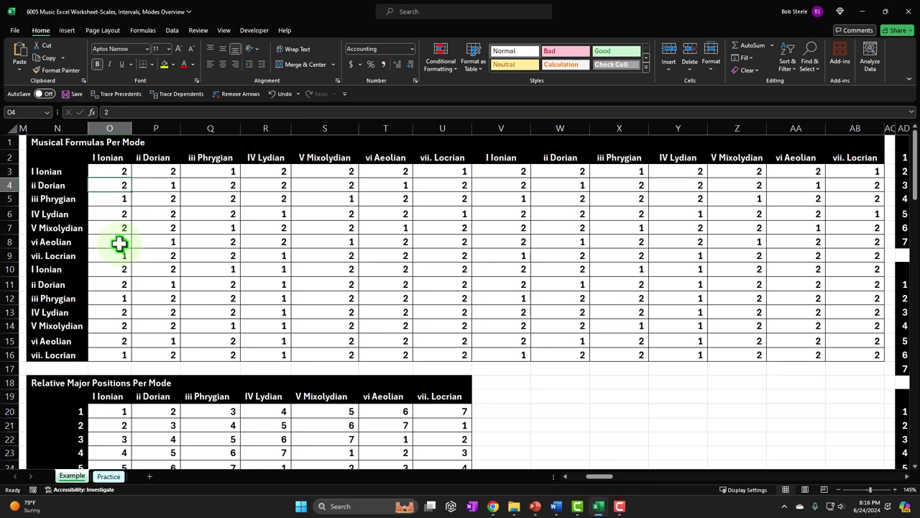
{"action": "key", "text": "Down"}
{"action": "key", "text": "Down"}
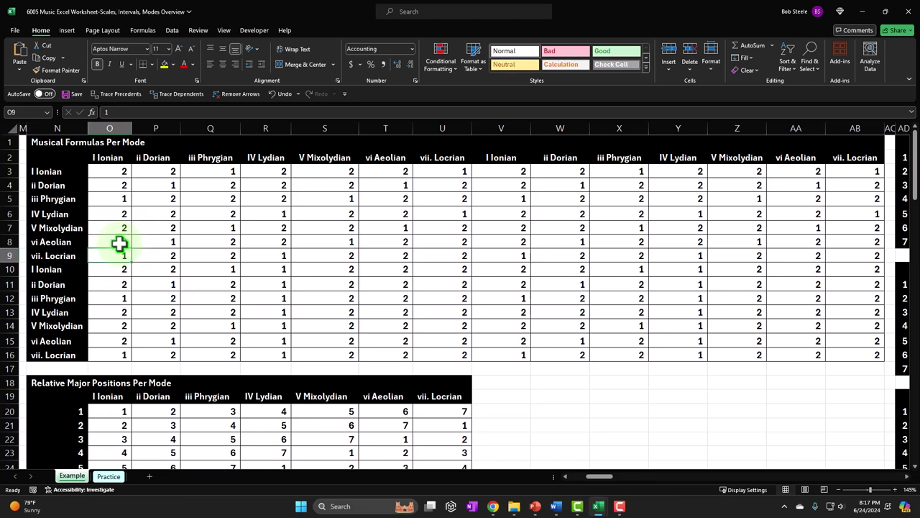
{"action": "key", "text": "Down"}
{"action": "key", "text": "Down"}
{"action": "key", "text": "Down"}
{"action": "key", "text": "Down"}
{"action": "key", "text": "Down"}
{"action": "key", "text": "Down"}
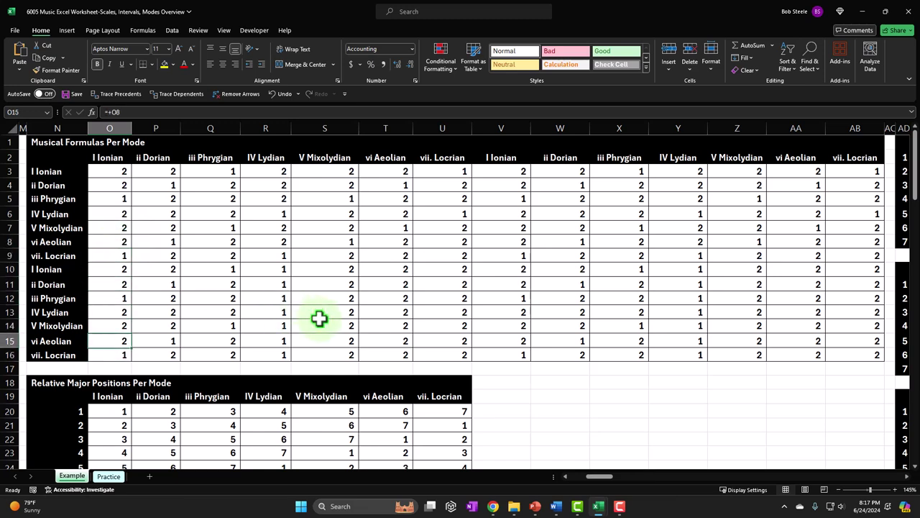
Go back up to O3 and follow the first formula row across to the repeated mode columns starting at V3
{"action": "key", "text": "Up"}
{"action": "key", "text": "Up"}
{"action": "key", "text": "Up"}
{"action": "key", "text": "Up"}
{"action": "key", "text": "Up"}
{"action": "key", "text": "Up"}
{"action": "key", "text": "Up"}
{"action": "key", "text": "Up"}
{"action": "key", "text": "Up"}
{"action": "key", "text": "Up"}
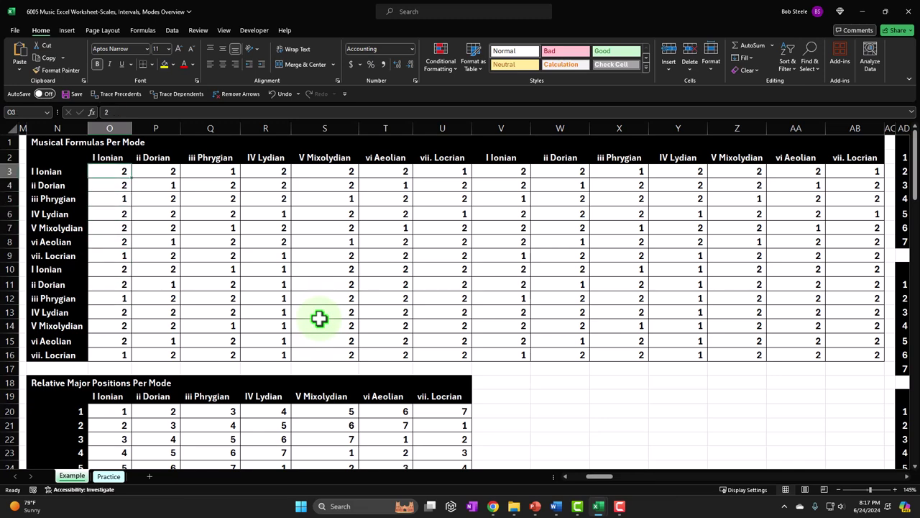
{"action": "key", "text": "Right"}
{"action": "key", "text": "Right"}
{"action": "key", "text": "Right"}
{"action": "key", "text": "Right"}
{"action": "key", "text": "Right"}
{"action": "key", "text": "Right"}
{"action": "key", "text": "Right"}
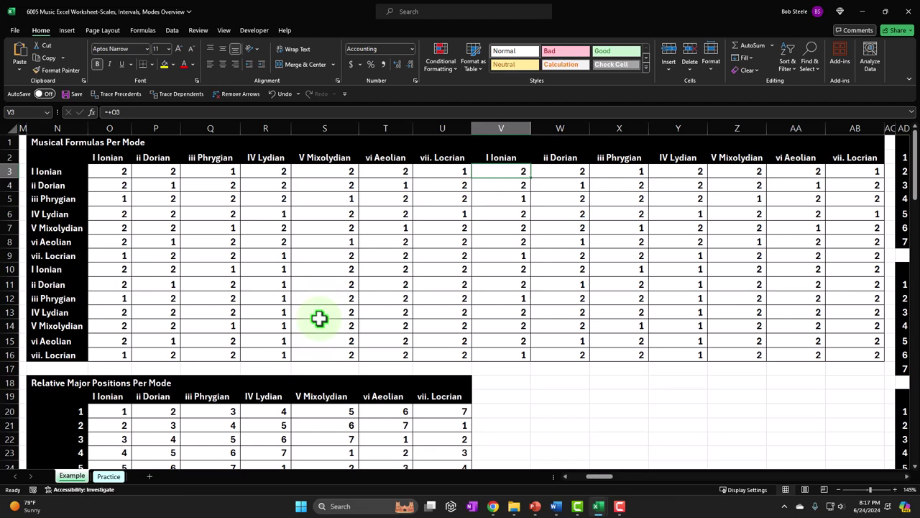
{"action": "left_click", "coordinate": [901, 157]}
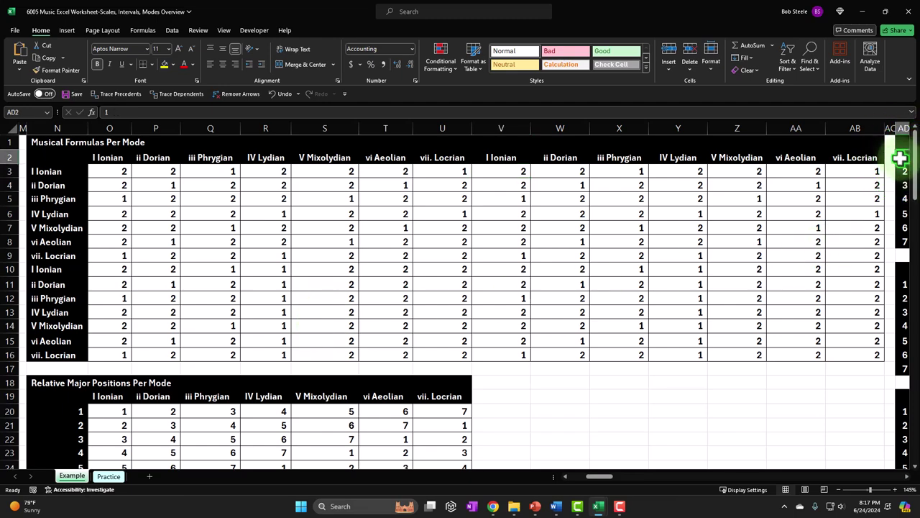
Examine the Relative Major Positions Per Mode table, comparing the Ionian and Dorian entries for positions 1 and 2
{"action": "scroll", "coordinate": [647, 256], "scroll_direction": "down", "scroll_amount": 3}
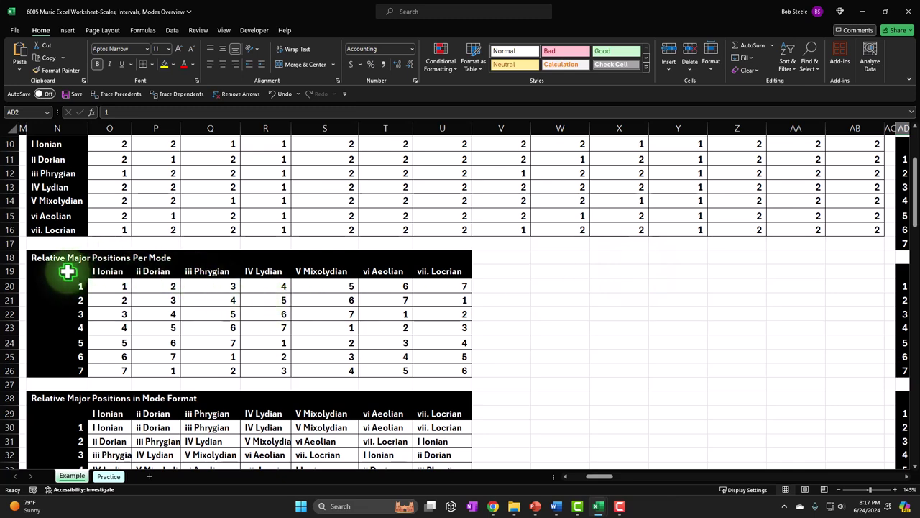
{"action": "scroll", "coordinate": [67, 271], "scroll_direction": "down", "scroll_amount": 1}
{"action": "left_click", "coordinate": [103, 246]}
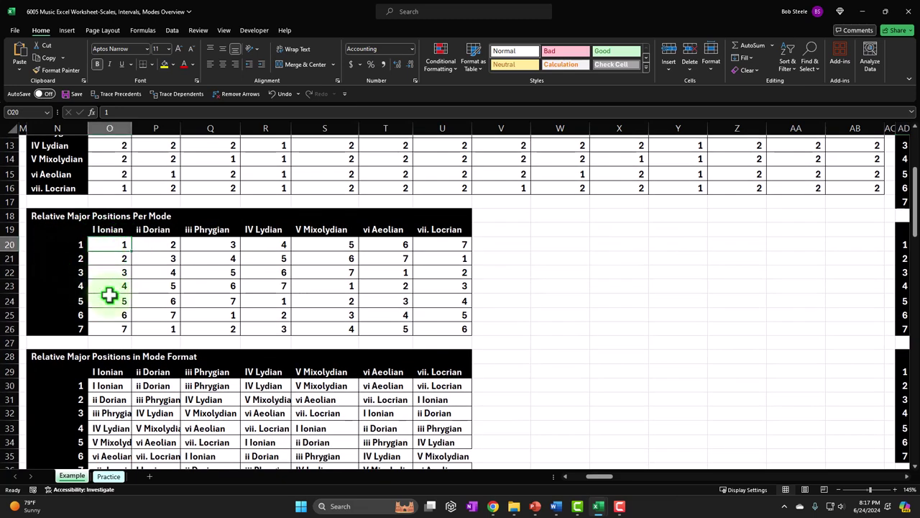
{"action": "key", "text": "Left"}
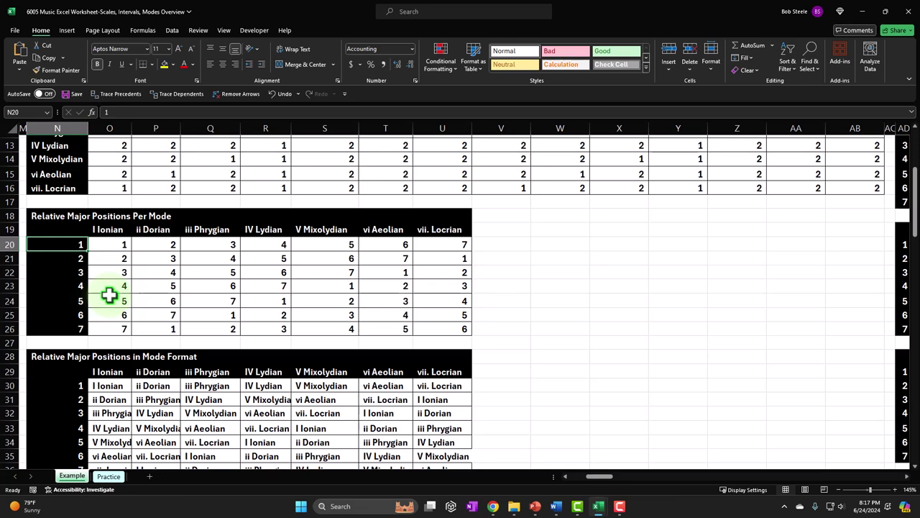
{"action": "left_click", "coordinate": [156, 229]}
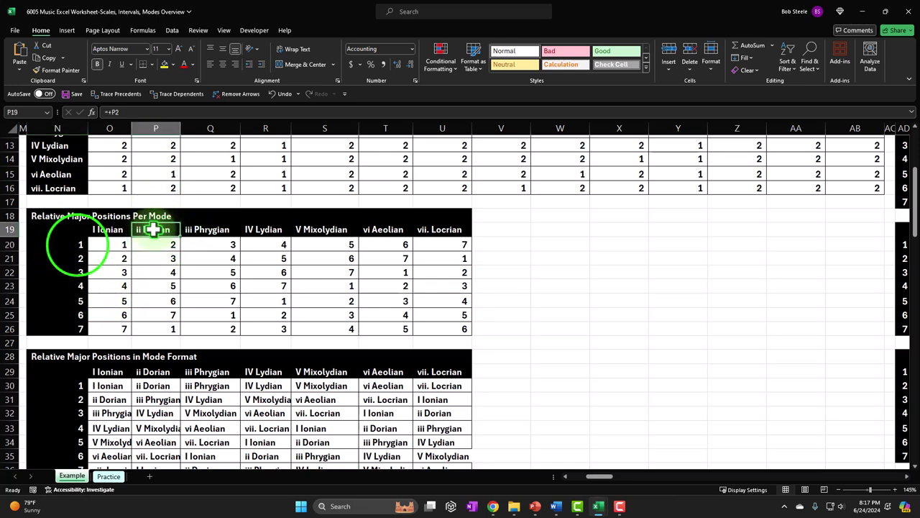
{"action": "left_click", "coordinate": [77, 244]}
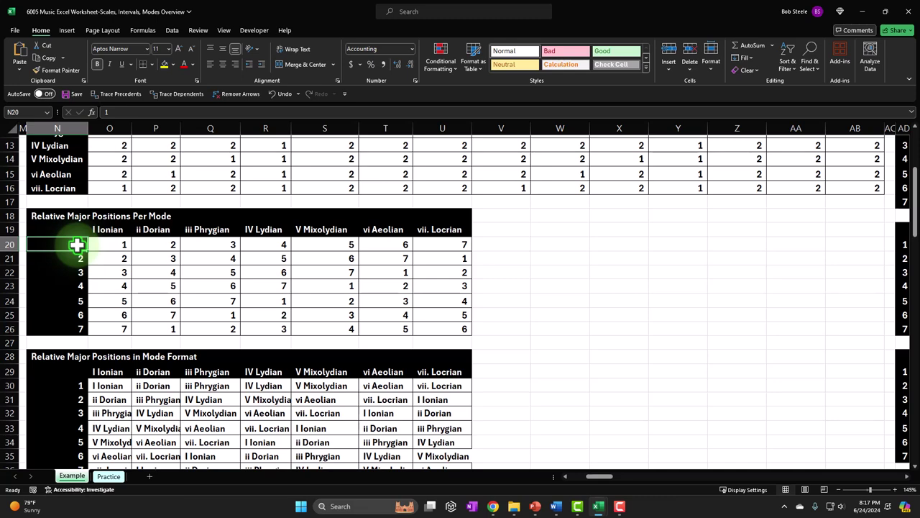
{"action": "key", "text": "Right"}
{"action": "key", "text": "Right"}
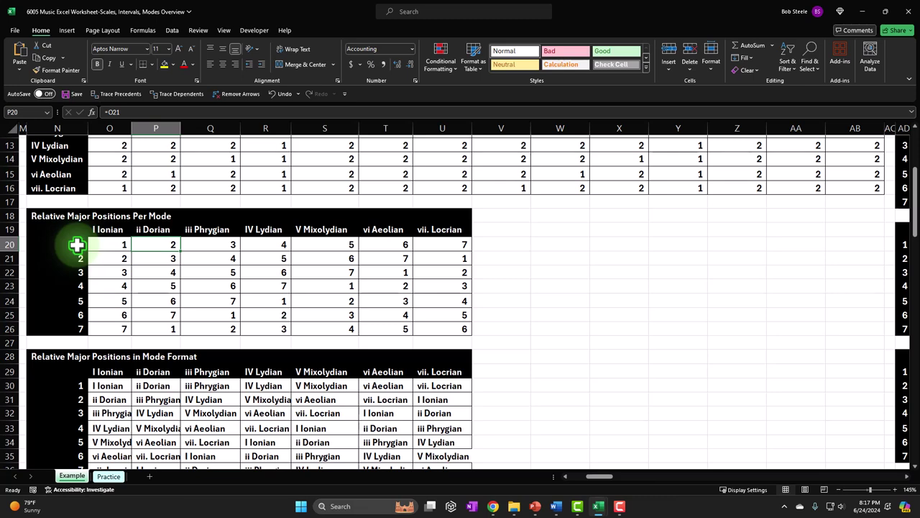
{"action": "left_click", "coordinate": [74, 257]}
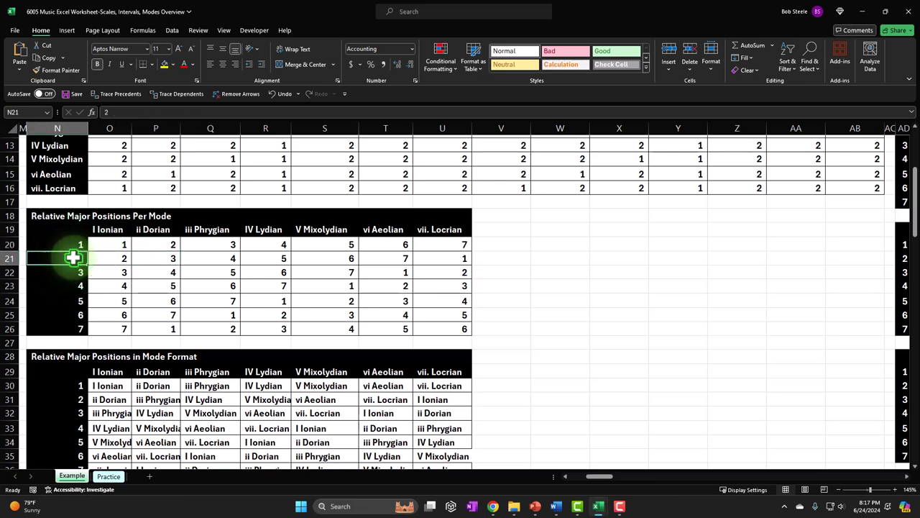
{"action": "left_click", "coordinate": [155, 259]}
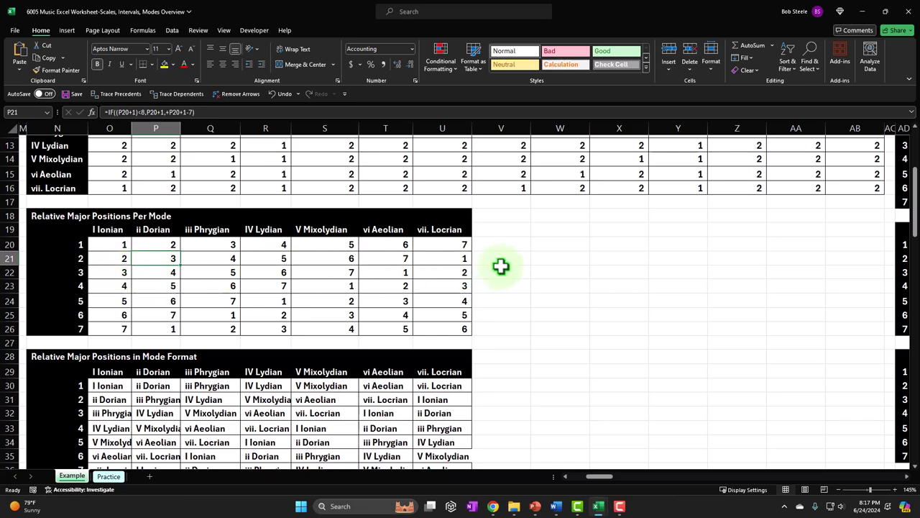
Step down the ii Dorian column from P21 into the tables beneath, and move back up toward the mode format table
{"action": "key", "text": "Down"}
{"action": "key", "text": "Down"}
{"action": "key", "text": "Down"}
{"action": "key", "text": "Down"}
{"action": "key", "text": "Down"}
{"action": "key", "text": "Down"}
{"action": "key", "text": "Down"}
{"action": "key", "text": "Down"}
{"action": "key", "text": "Down"}
{"action": "key", "text": "Down"}
{"action": "key", "text": "Down"}
{"action": "key", "text": "Down"}
{"action": "key", "text": "Down"}
{"action": "key", "text": "Down"}
{"action": "key", "text": "Down"}
{"action": "key", "text": "Down"}
{"action": "key", "text": "Down"}
{"action": "key", "text": "Down"}
{"action": "key", "text": "Down"}
{"action": "key", "text": "Down"}
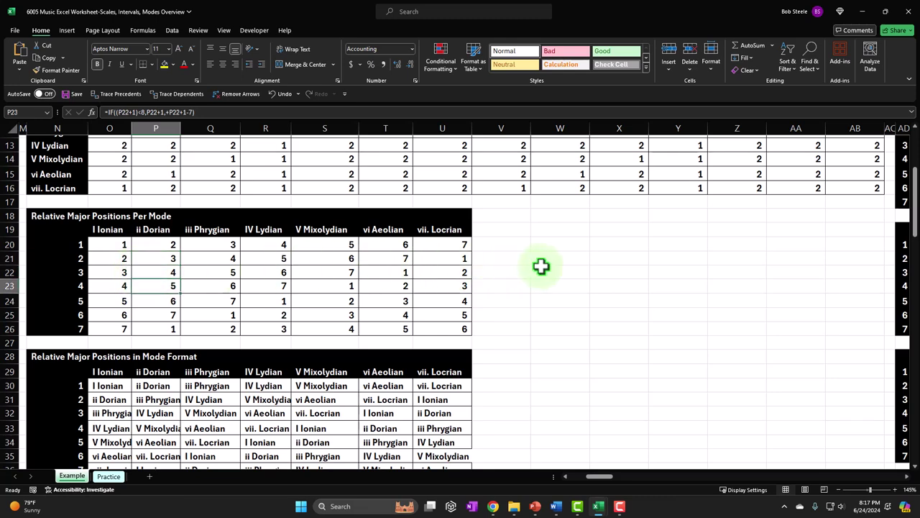
{"action": "key", "text": "Up"}
{"action": "key", "text": "Up"}
{"action": "key", "text": "Up"}
{"action": "key", "text": "Up"}
{"action": "key", "text": "Up"}
{"action": "key", "text": "Up"}
{"action": "key", "text": "Up"}
{"action": "key", "text": "Up"}
{"action": "key", "text": "Up"}
{"action": "key", "text": "Up"}
{"action": "key", "text": "Up"}
{"action": "key", "text": "Up"}
{"action": "key", "text": "Up"}
{"action": "key", "text": "Up"}
{"action": "key", "text": "Up"}
{"action": "key", "text": "Up"}
{"action": "key", "text": "Up"}
{"action": "key", "text": "Up"}
{"action": "key", "text": "Up"}
{"action": "key", "text": "Up"}
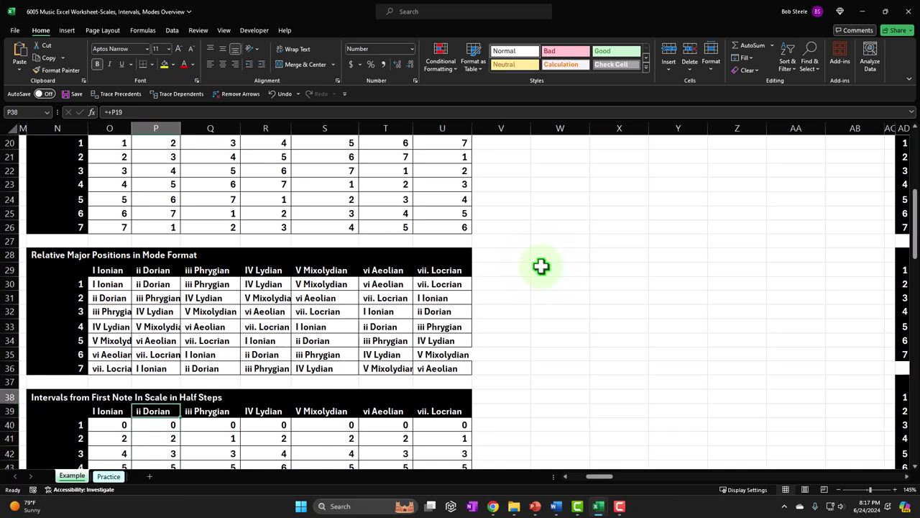
{"action": "key", "text": "Up"}
Inspect the XLOOKUP formulas in the ii Dorian column of Relative Major Positions in Mode Format, from P30 to P32
{"action": "left_click", "coordinate": [146, 308]}
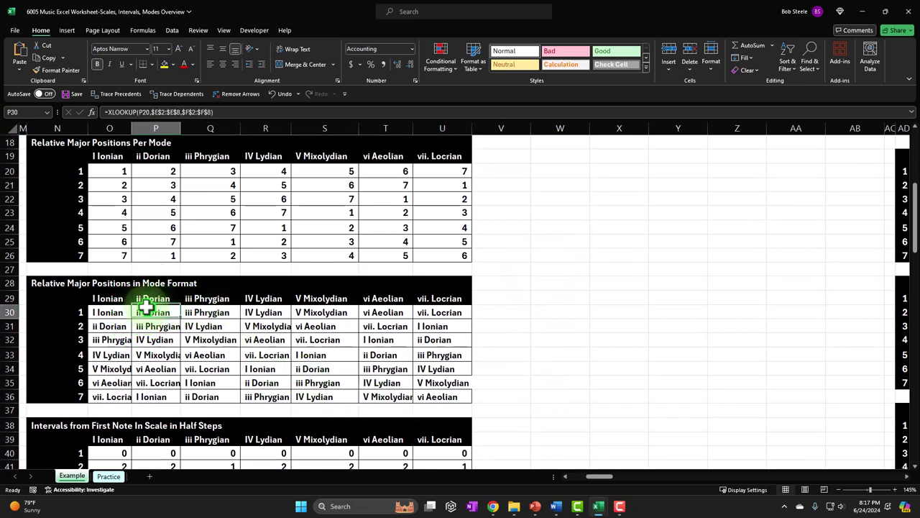
{"action": "double_click", "coordinate": [150, 311]}
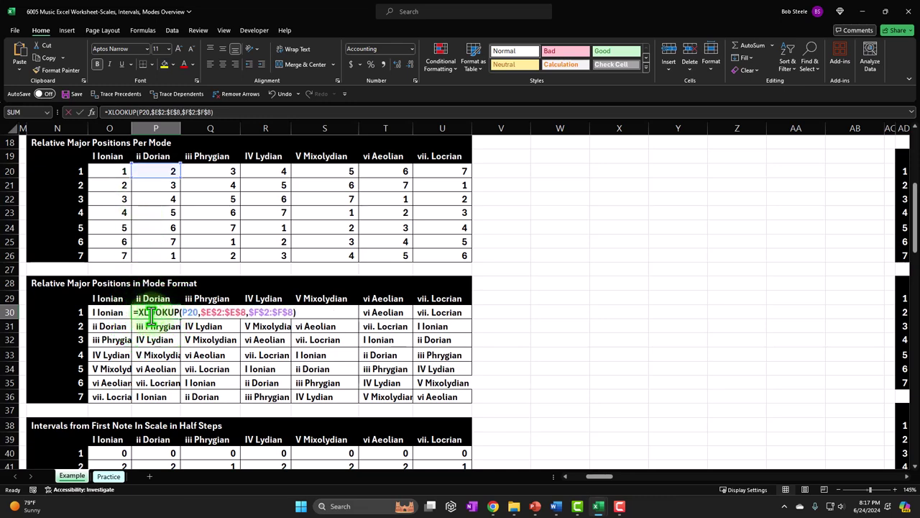
{"action": "key", "text": "Return"}
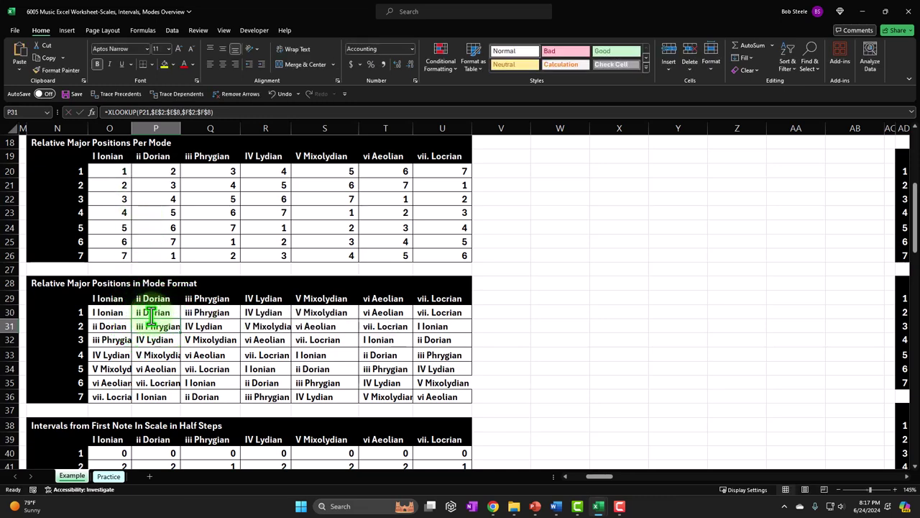
{"action": "left_click", "coordinate": [152, 311]}
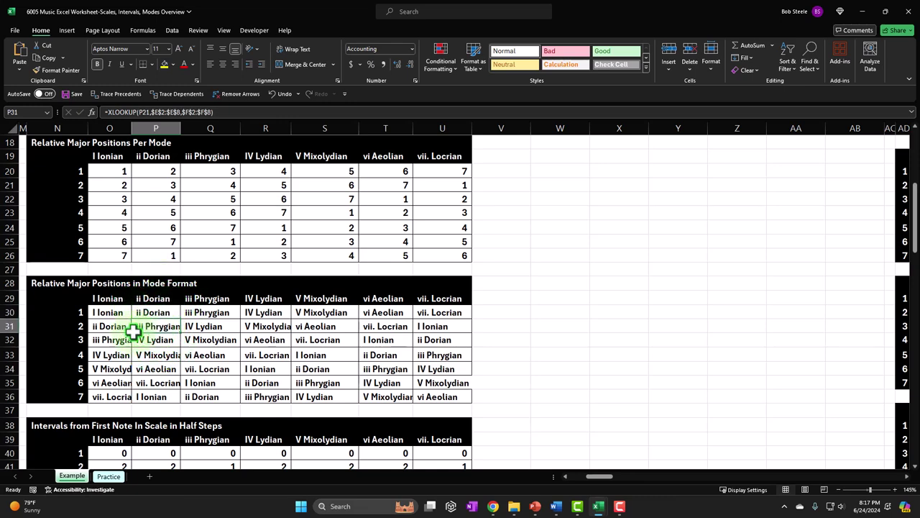
{"action": "left_click", "coordinate": [159, 325]}
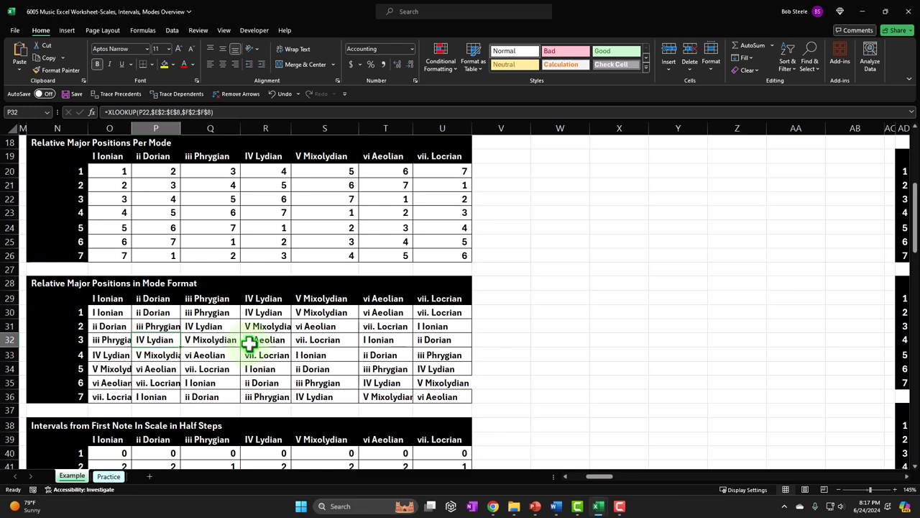
Inspect the half-step interval formula in P41, tracing its references to P40 and to P3 in the Musical Formulas Per Mode table
{"action": "scroll", "coordinate": [249, 344], "scroll_direction": "down", "scroll_amount": 3}
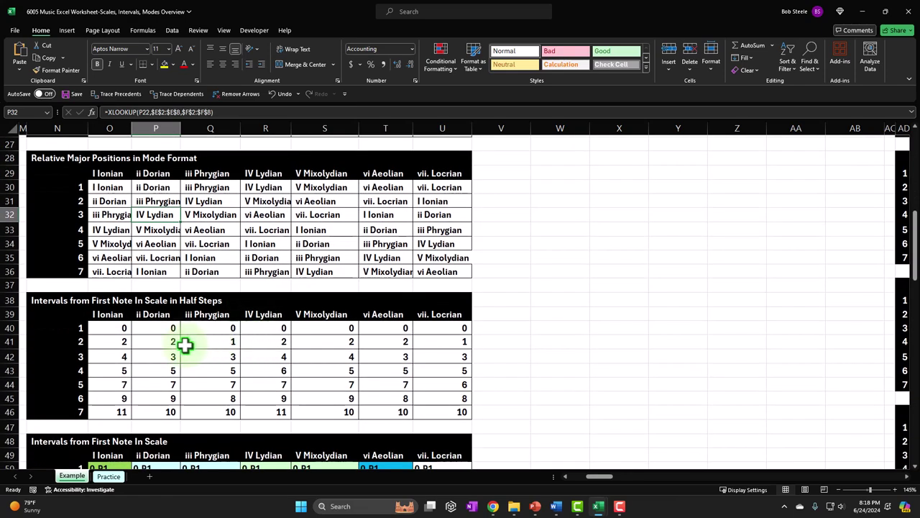
{"action": "scroll", "coordinate": [185, 345], "scroll_direction": "down", "scroll_amount": 1}
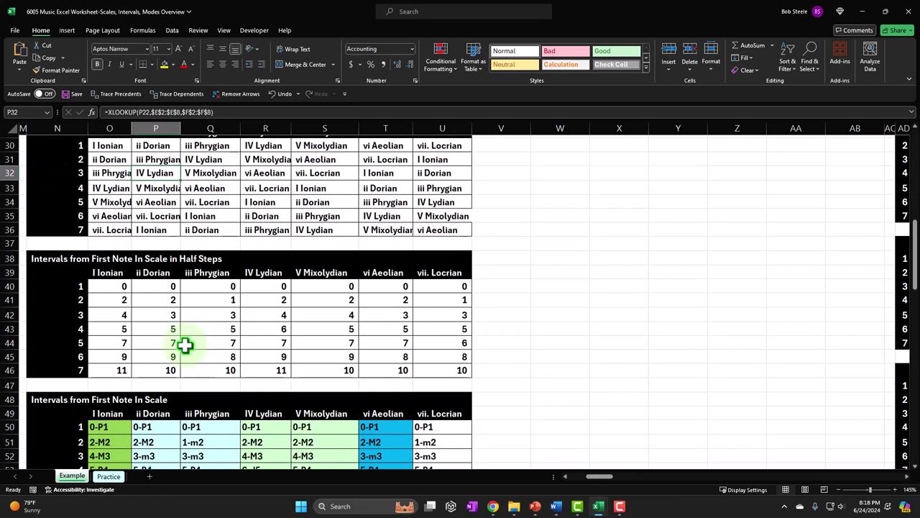
{"action": "left_click", "coordinate": [144, 304]}
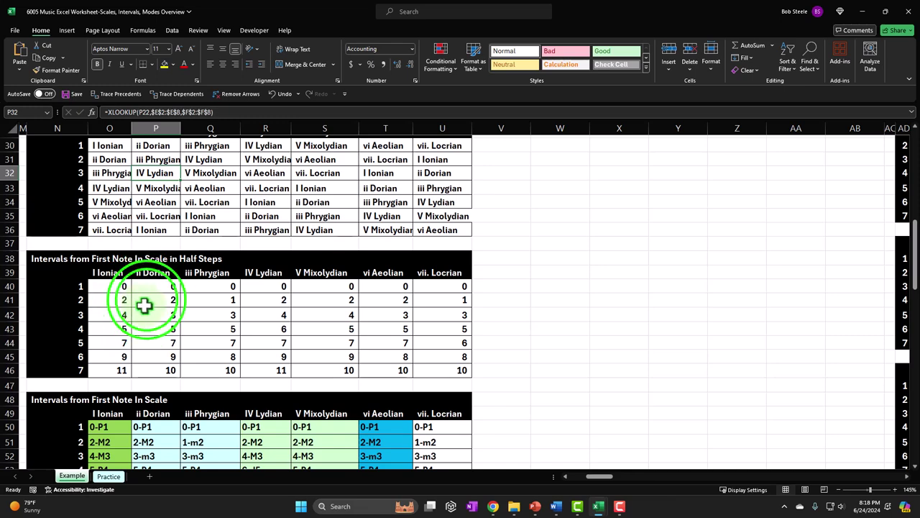
{"action": "double_click", "coordinate": [147, 302]}
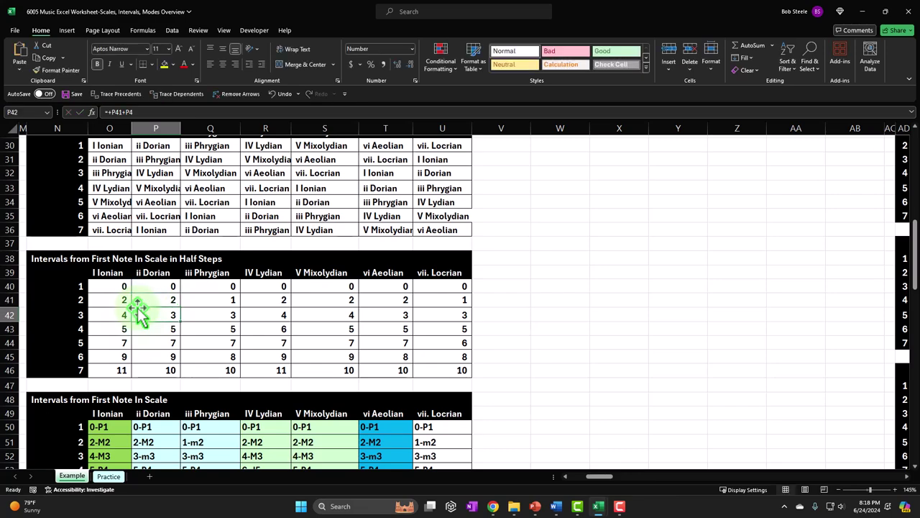
{"action": "left_click", "coordinate": [149, 310]}
{"action": "double_click", "coordinate": [148, 301]}
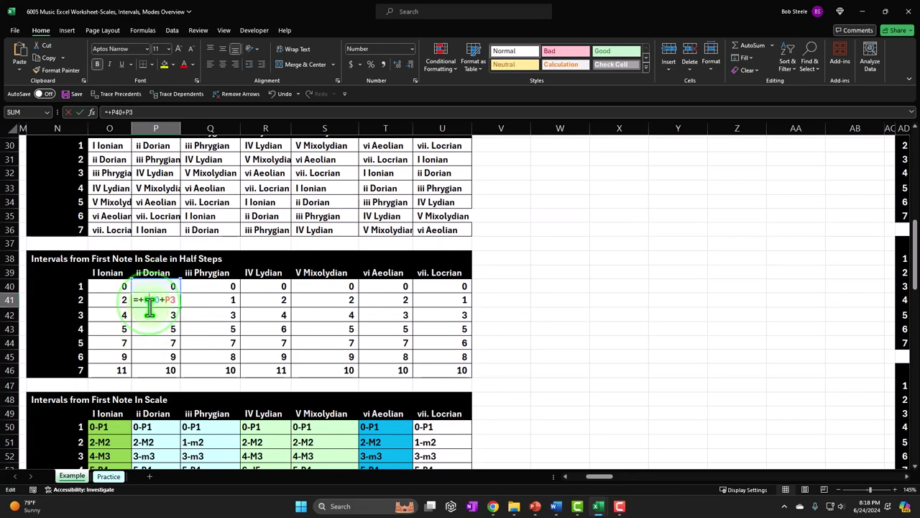
{"action": "scroll", "coordinate": [148, 296], "scroll_direction": "up", "scroll_amount": 10}
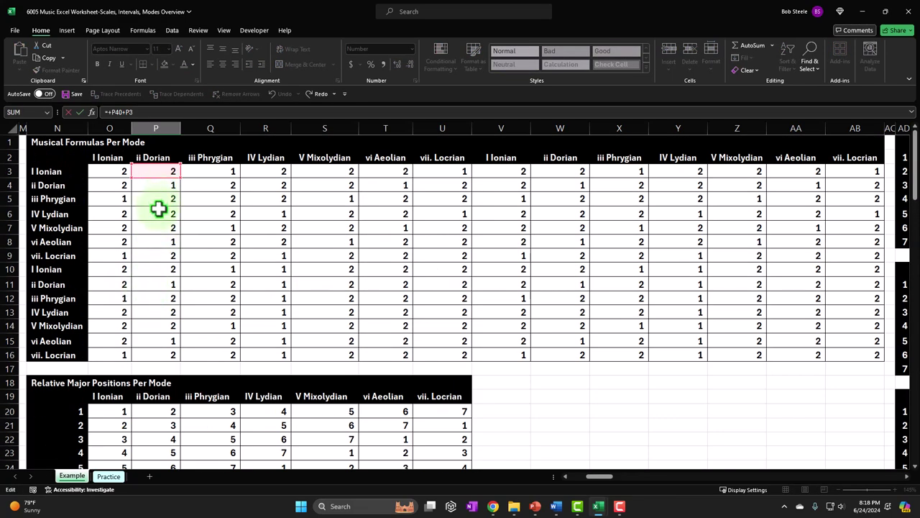
{"action": "key", "text": "Return"}
Inspect the XLOOKUP formula in P50 of Intervals from First Note In Scale, tracing its references to P40 and the interval table's H2:H14 and K2:K14
{"action": "scroll", "coordinate": [157, 208], "scroll_direction": "down", "scroll_amount": 9}
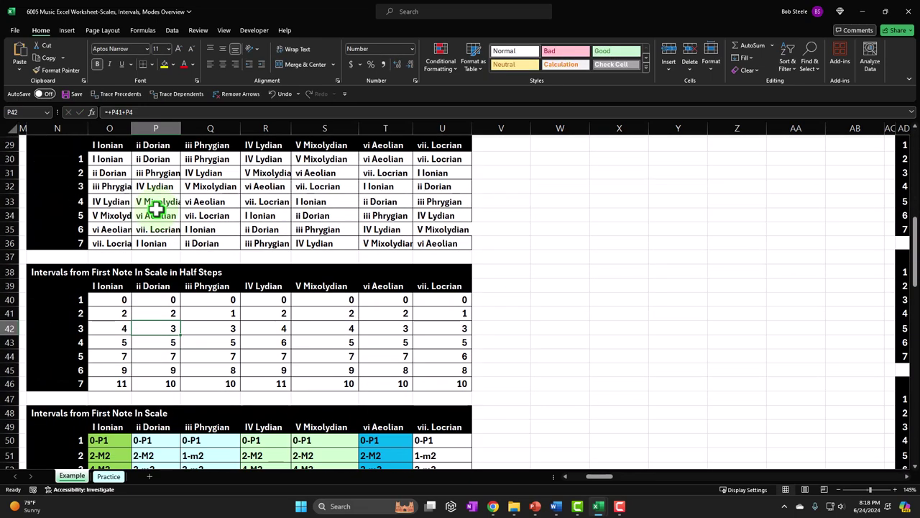
{"action": "scroll", "coordinate": [166, 318], "scroll_direction": "down", "scroll_amount": 3}
{"action": "double_click", "coordinate": [165, 318]}
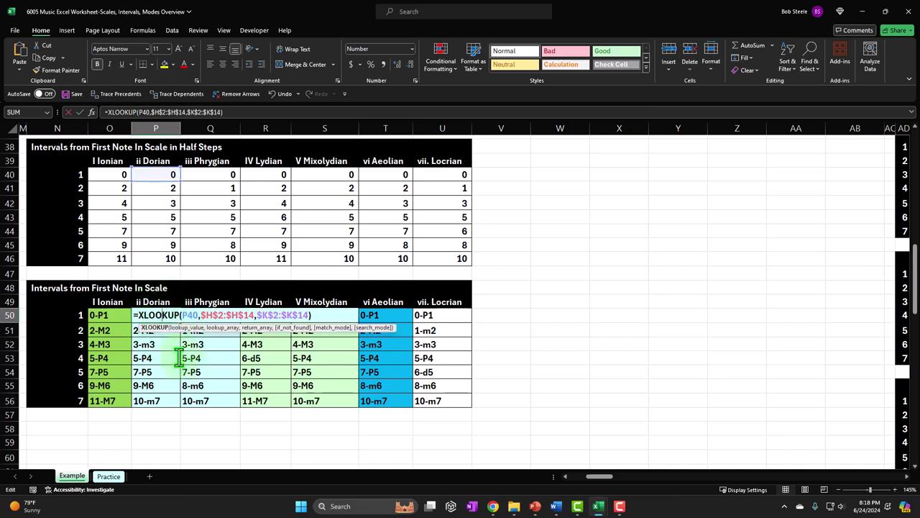
{"action": "key", "text": "Return"}
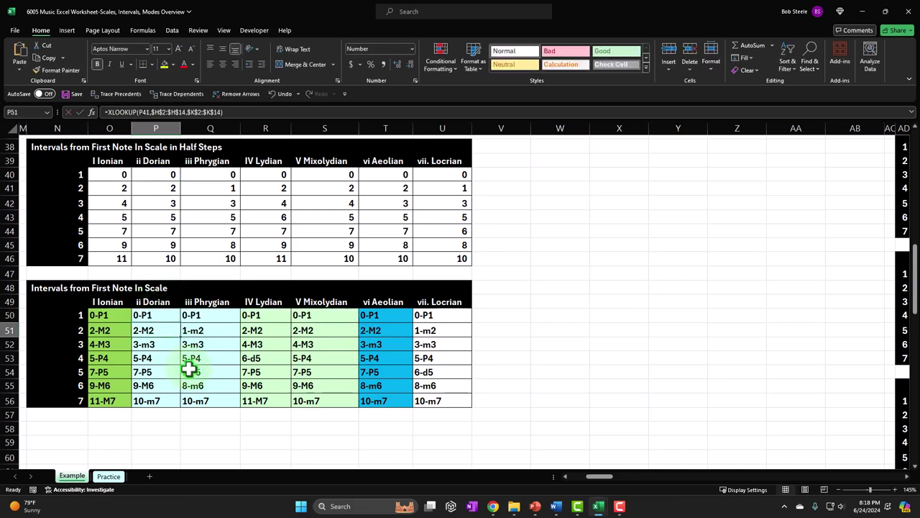
{"action": "left_click", "coordinate": [155, 316]}
{"action": "left_click", "coordinate": [165, 324]}
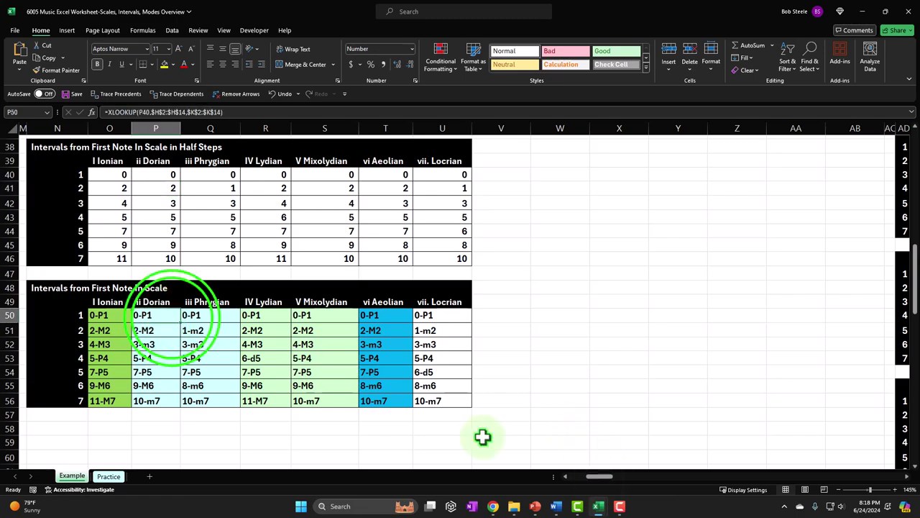
{"action": "key", "text": "F2"}
{"action": "scroll", "coordinate": [596, 468], "scroll_direction": "left", "scroll_amount": 6}
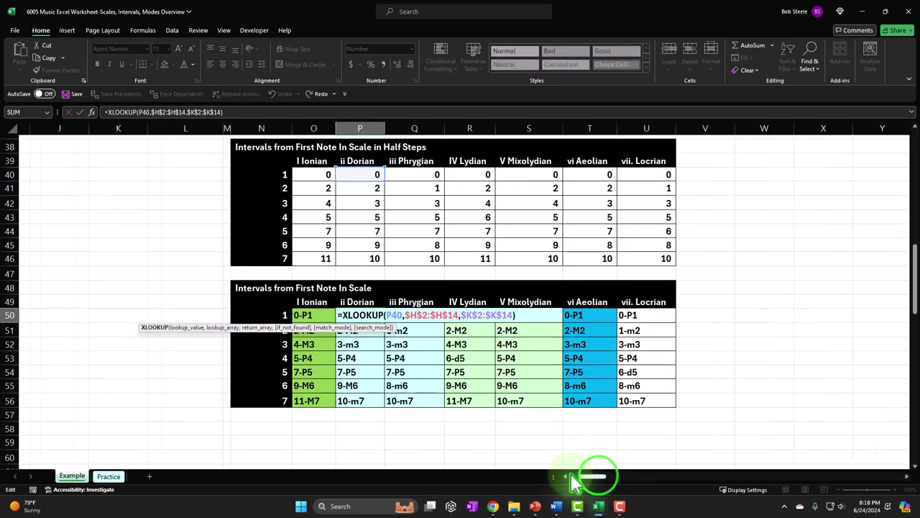
{"action": "scroll", "coordinate": [497, 404], "scroll_direction": "up", "scroll_amount": 8}
{"action": "scroll", "coordinate": [462, 367], "scroll_direction": "up", "scroll_amount": 4}
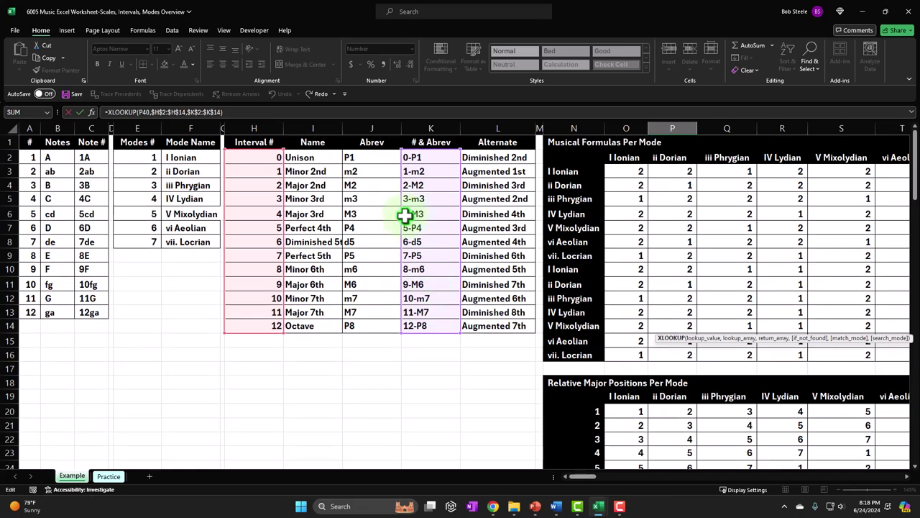
{"action": "key", "text": "Escape"}
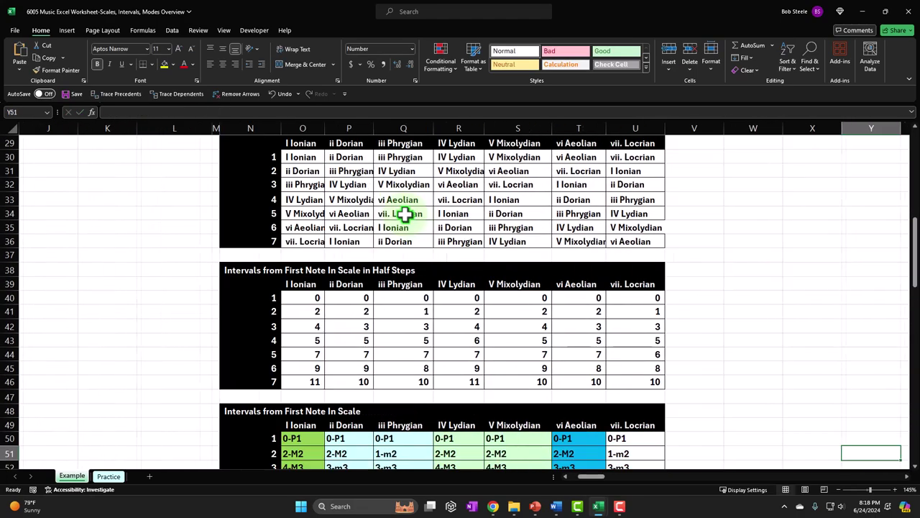
Go across to the upper Major/Ionian table and inspect the starting note number in AG2 and the IF formula in AI4
{"action": "key", "text": "Right"}
{"action": "key", "text": "Right"}
{"action": "key", "text": "Right"}
{"action": "key", "text": "Right"}
{"action": "key", "text": "Right"}
{"action": "key", "text": "Right"}
{"action": "key", "text": "Right"}
{"action": "key", "text": "Right"}
{"action": "key", "text": "Right"}
{"action": "key", "text": "Right"}
{"action": "key", "text": "Right"}
{"action": "key", "text": "Right"}
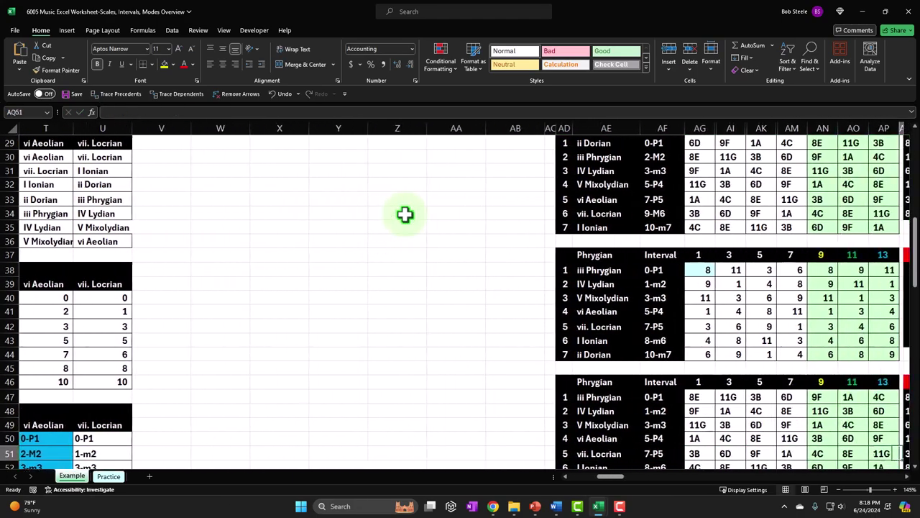
{"action": "key", "text": "Right"}
{"action": "key", "text": "Right"}
{"action": "key", "text": "Right"}
{"action": "scroll", "coordinate": [405, 213], "scroll_direction": "up", "scroll_amount": 9}
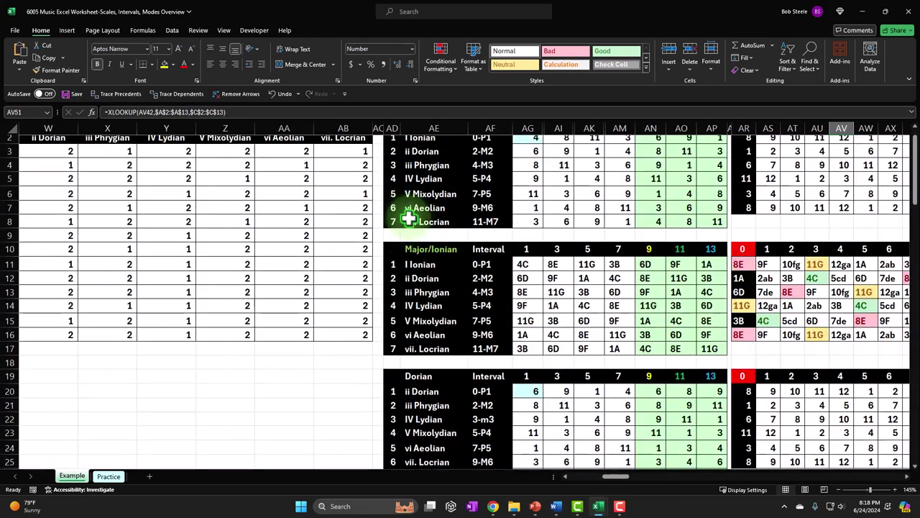
{"action": "left_click", "coordinate": [534, 163]}
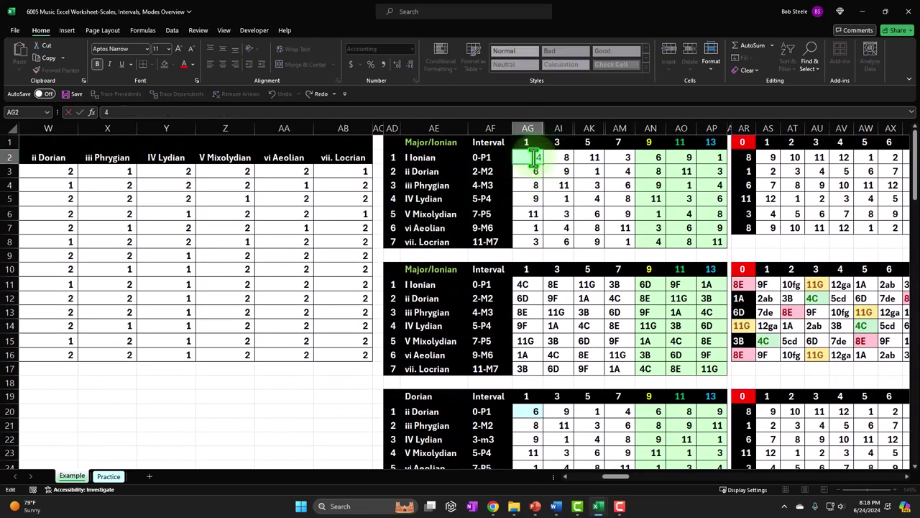
{"action": "double_click", "coordinate": [557, 184]}
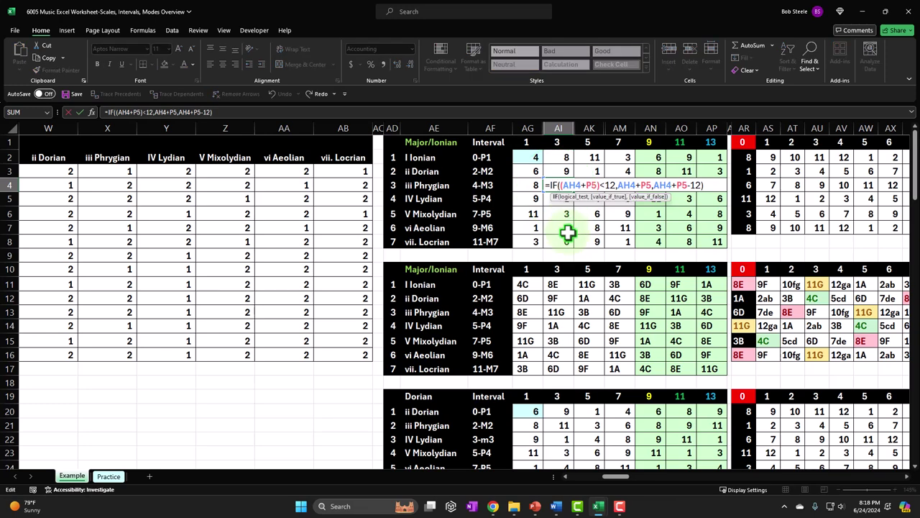
Inspect the lookup formulas for the second position's interval in AF3 and mode name in AE3 of the Major/Ionian table
{"action": "left_click", "coordinate": [487, 170]}
{"action": "double_click", "coordinate": [489, 171]}
{"action": "left_click", "coordinate": [433, 170]}
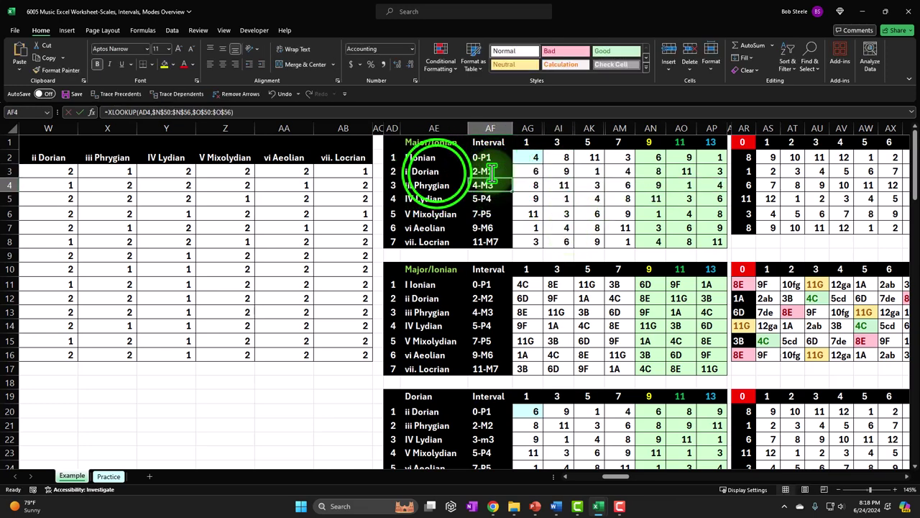
{"action": "double_click", "coordinate": [437, 172]}
{"action": "key", "text": "Return"}
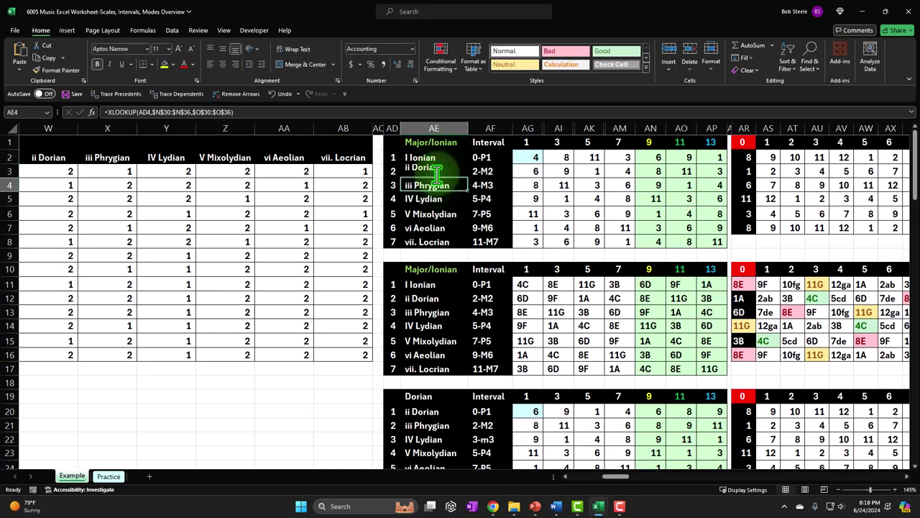